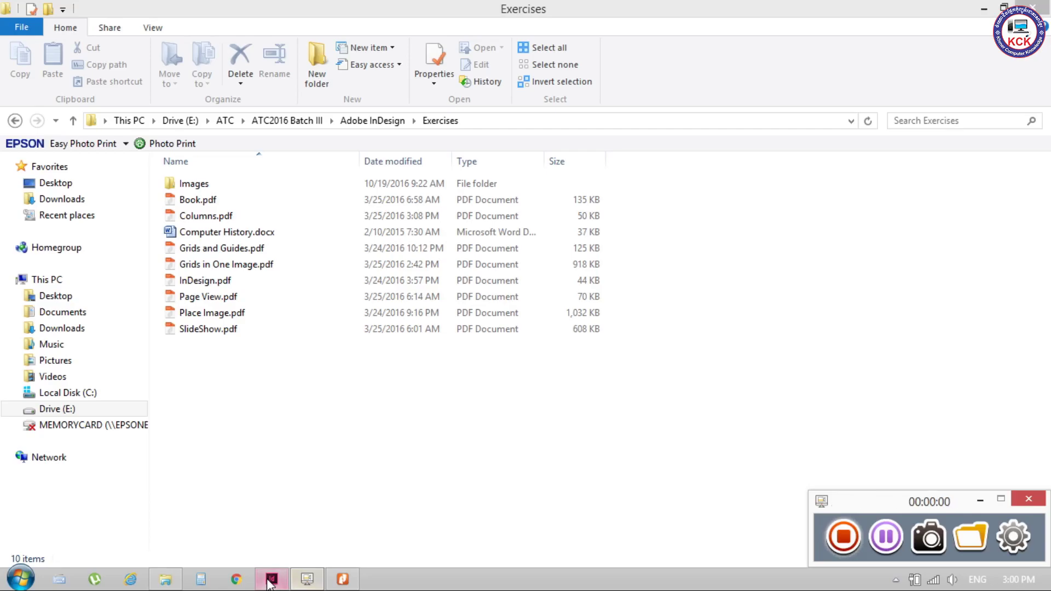
Create a new single-page A4 document with all four linked margins set to 1.5 cm.
left_click(44, 12)
mouse_move(67, 28)
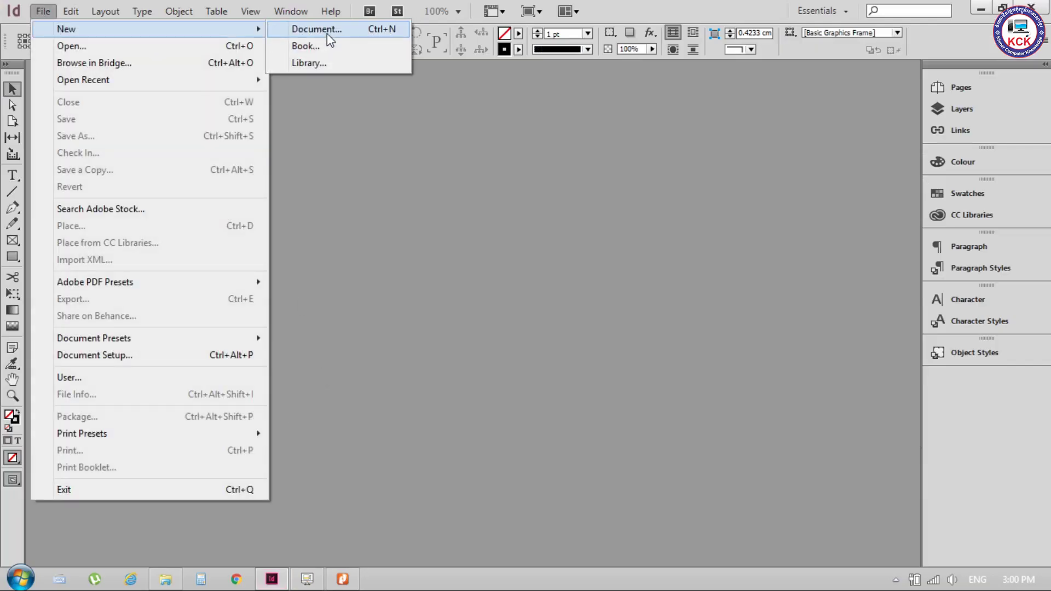
left_click(323, 30)
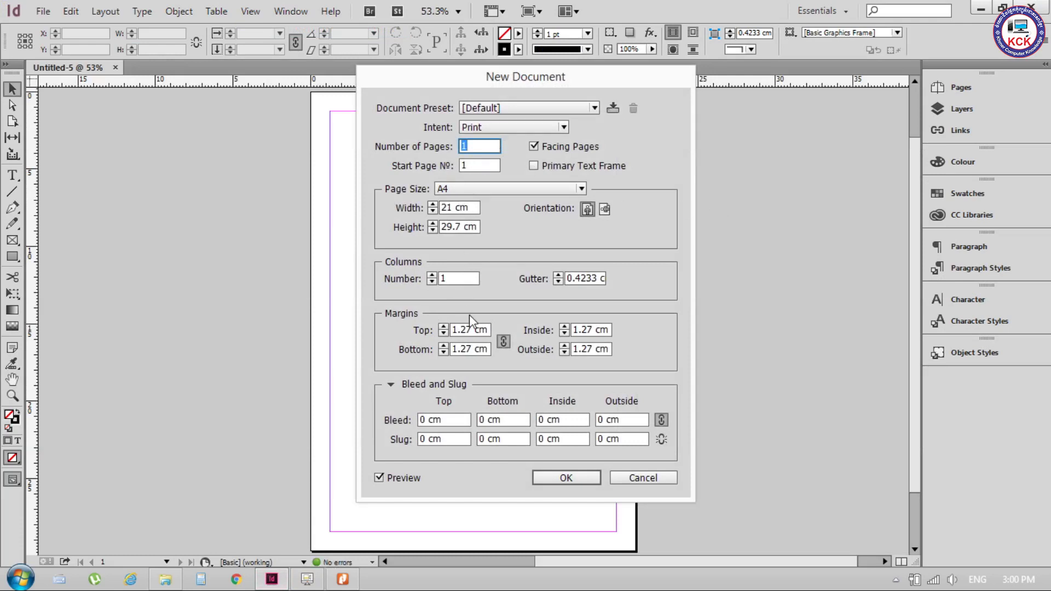
double_click(472, 328)
type("1.")
key("Tab")
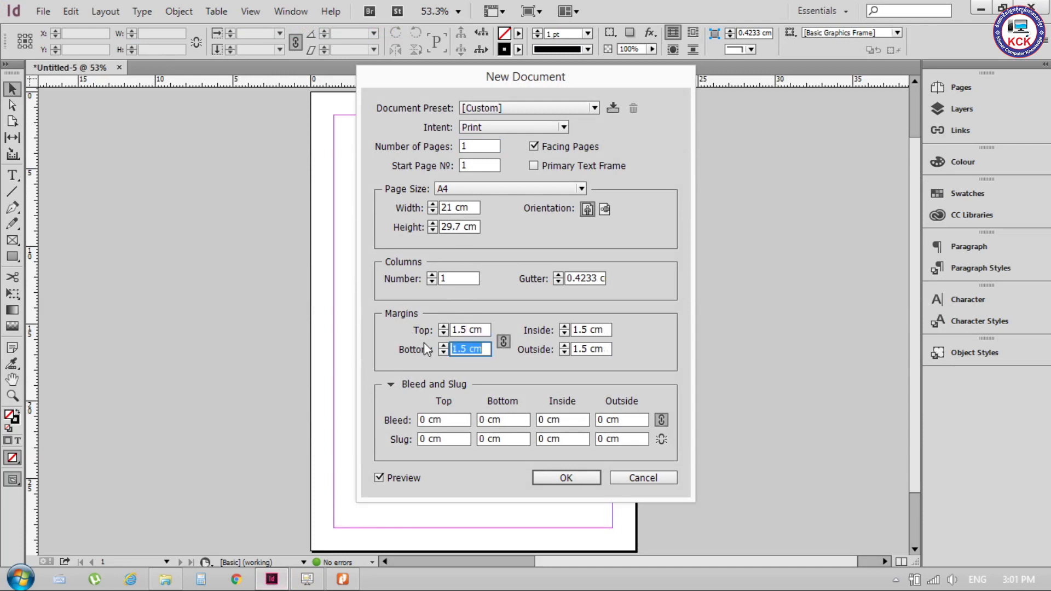
left_click(569, 480)
scroll(710, 221, "down", 2)
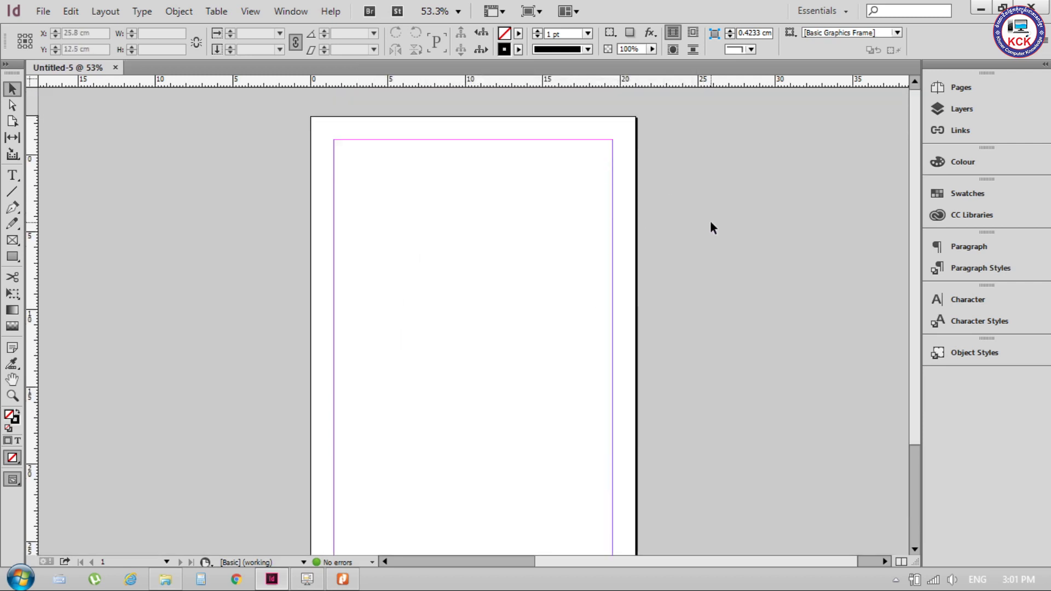
scroll(692, 263, "up", 2, "alt")
left_click_drag(476, 315, 679, 299)
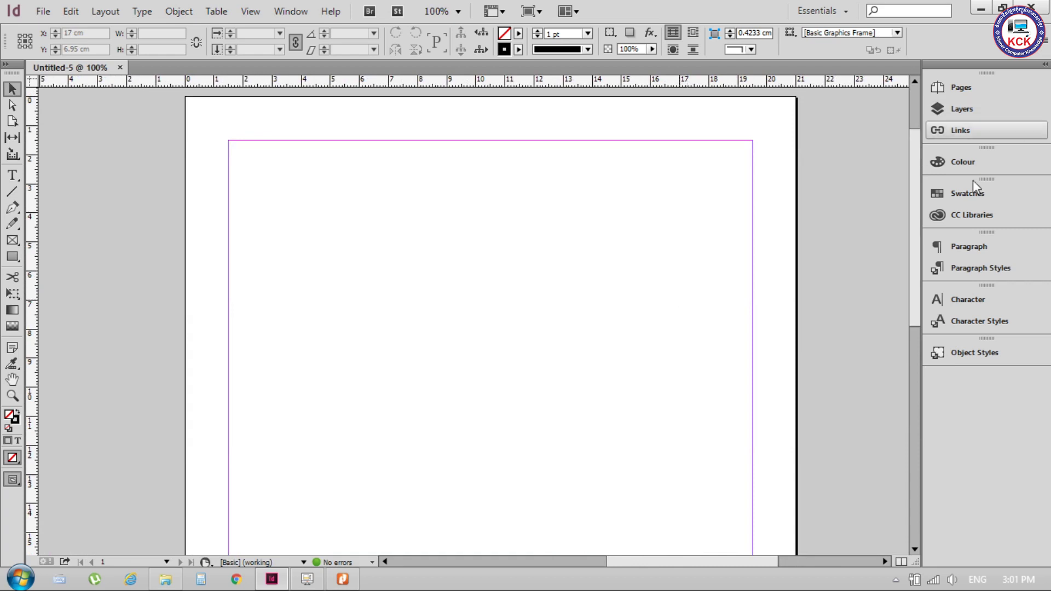
left_click(342, 579)
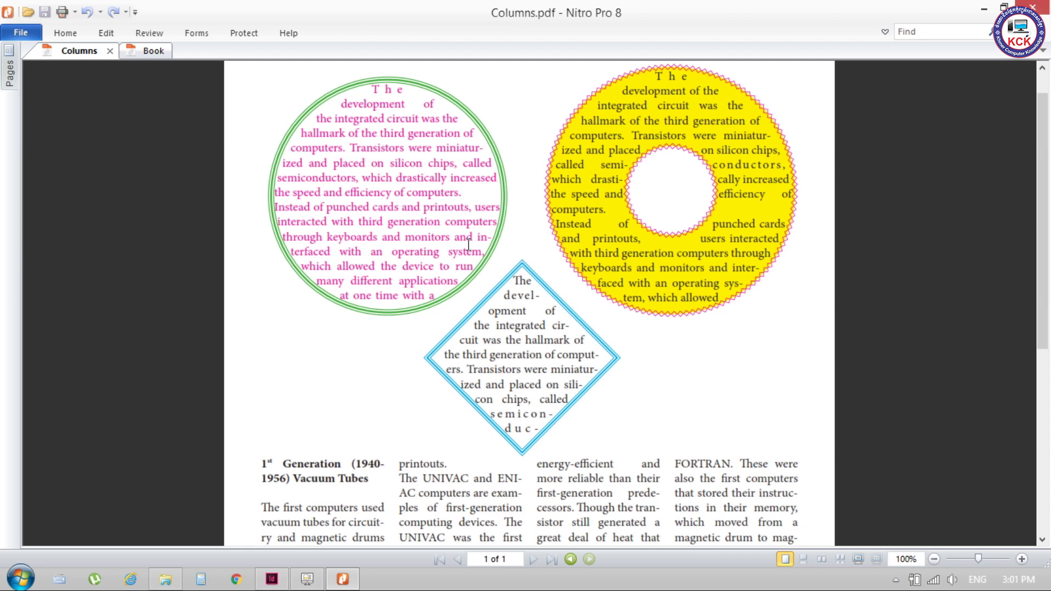
left_click(983, 10)
left_click(12, 256)
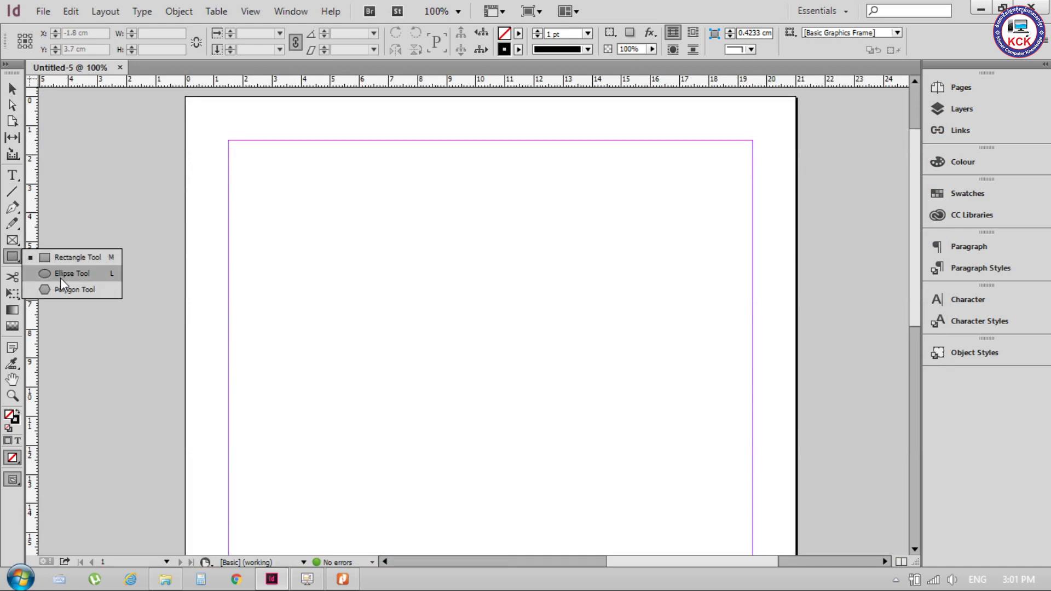
Draw a circle near the page's top-left with the Ellipse tool and select it.
left_click(60, 274)
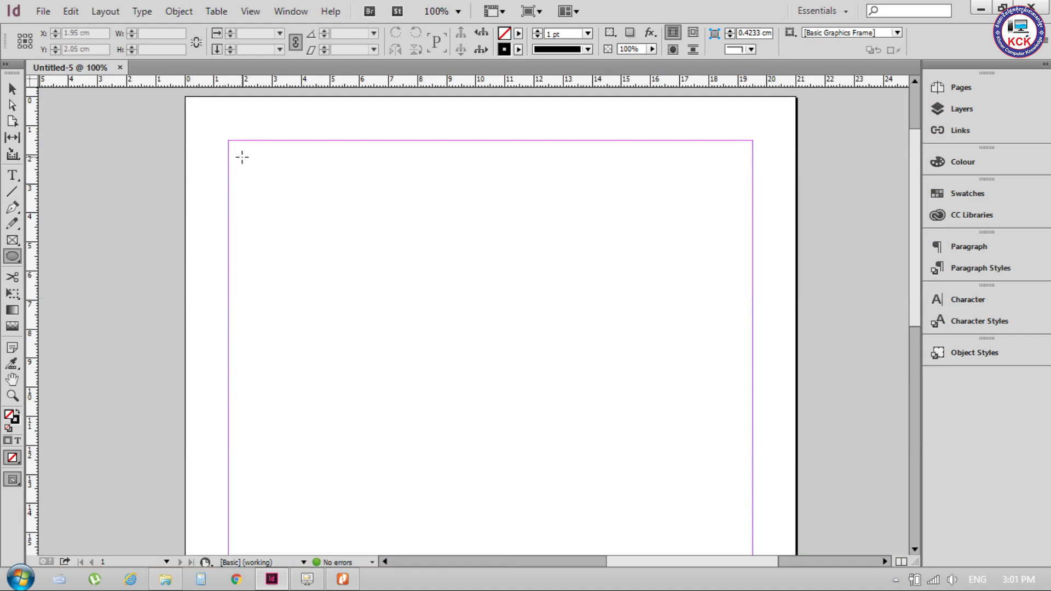
left_click_drag(308, 254, 391, 328)
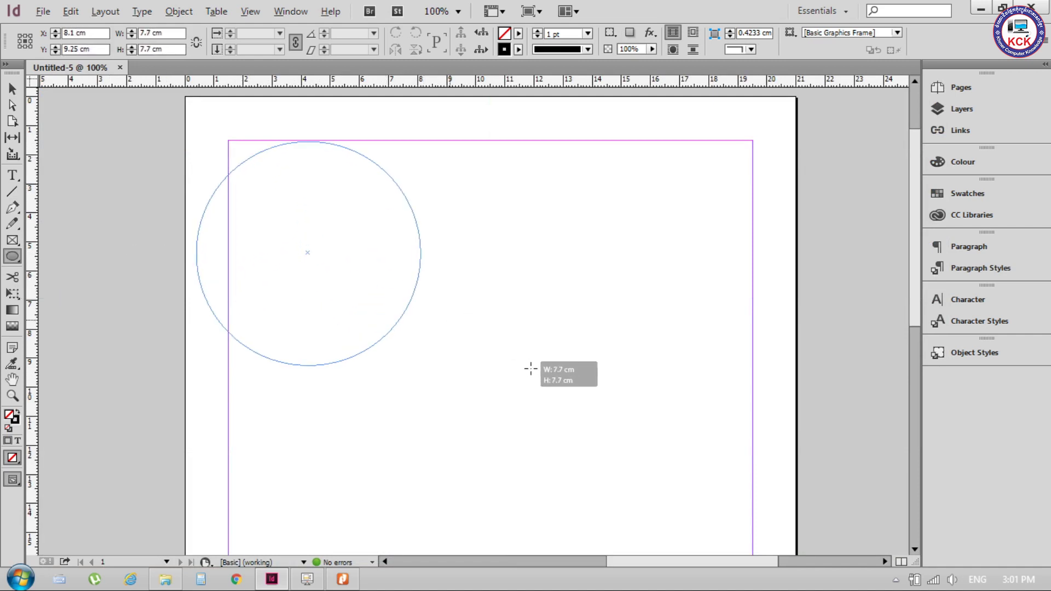
left_click(12, 89)
left_click_drag(366, 151, 471, 193)
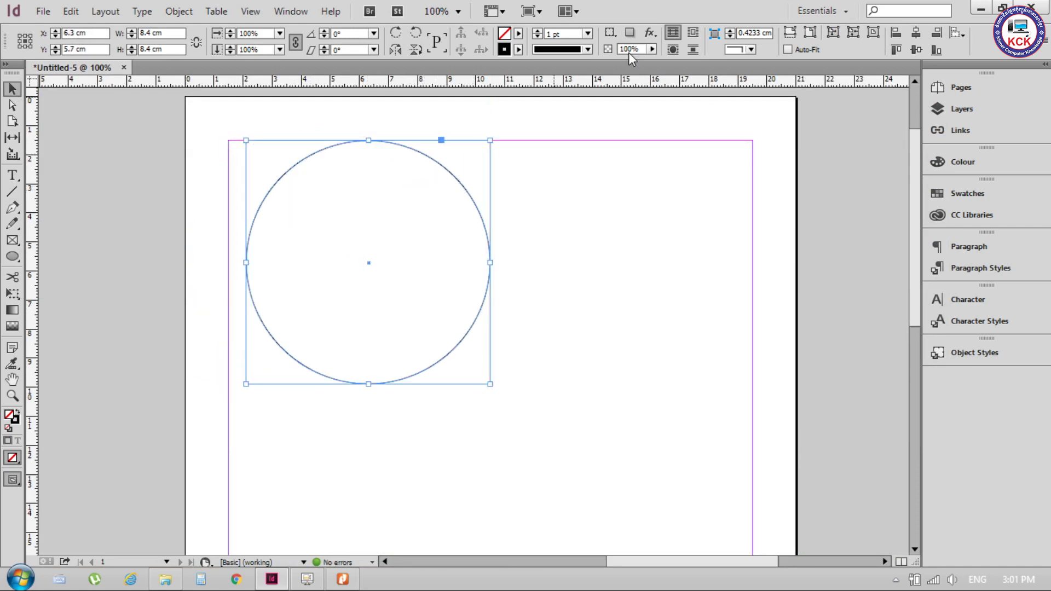
Give the circle a green stroke 5 pt thick.
left_click(518, 50)
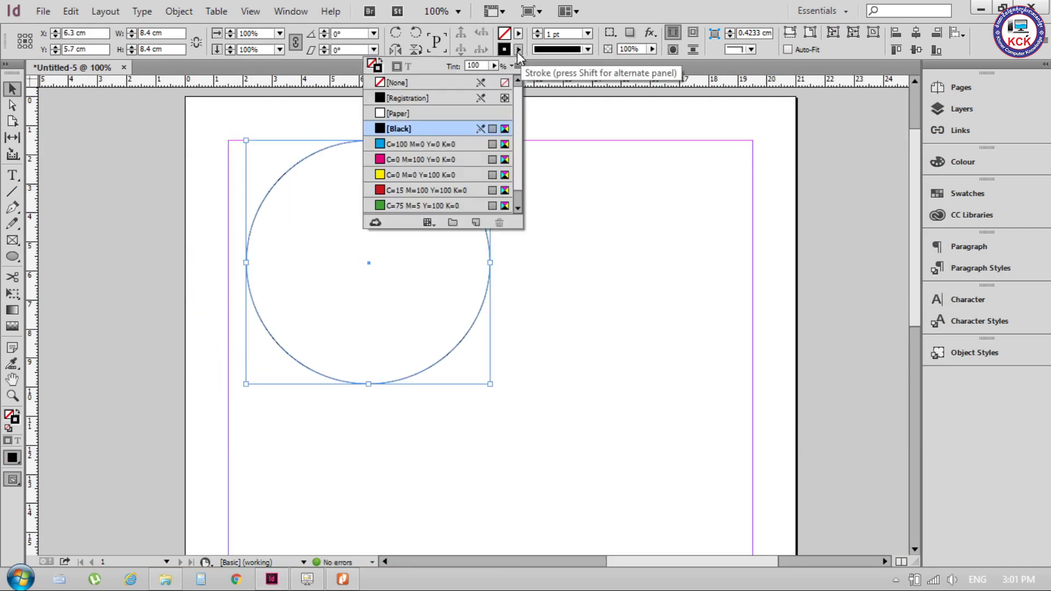
left_click(343, 579)
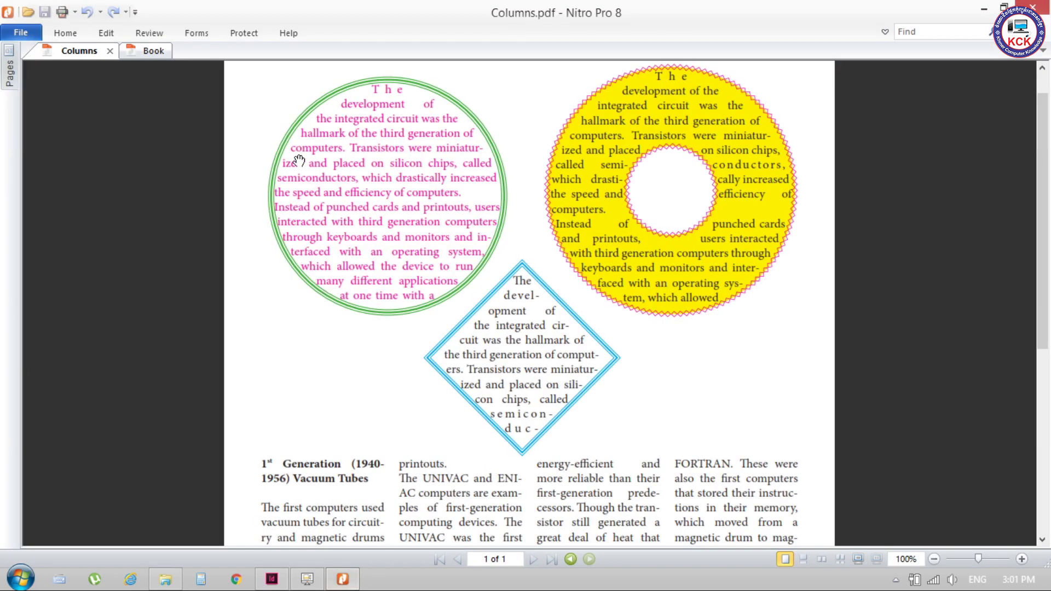
left_click(983, 10)
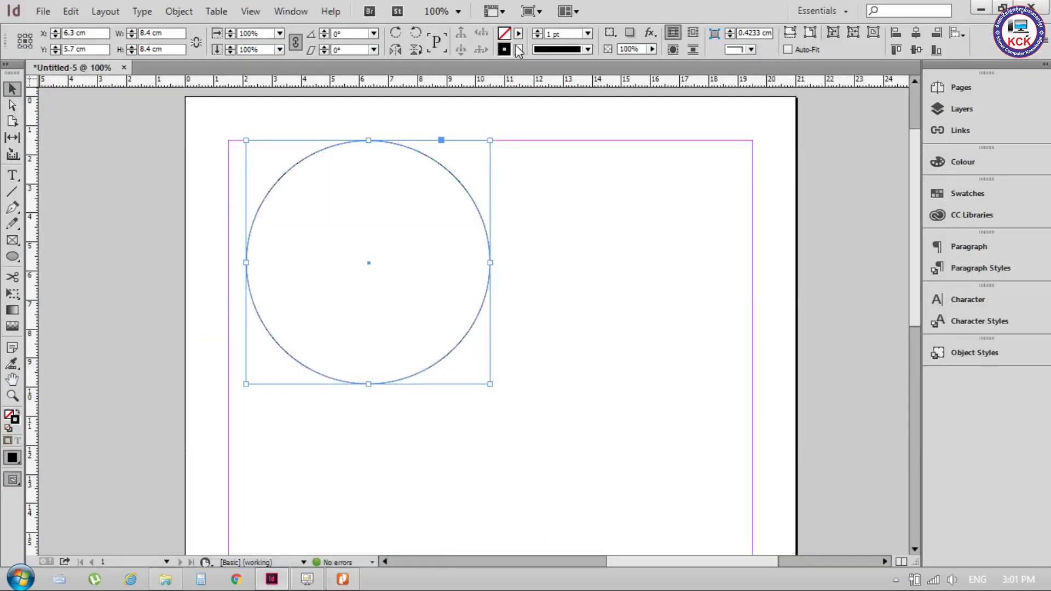
left_click(518, 50)
left_click(379, 206)
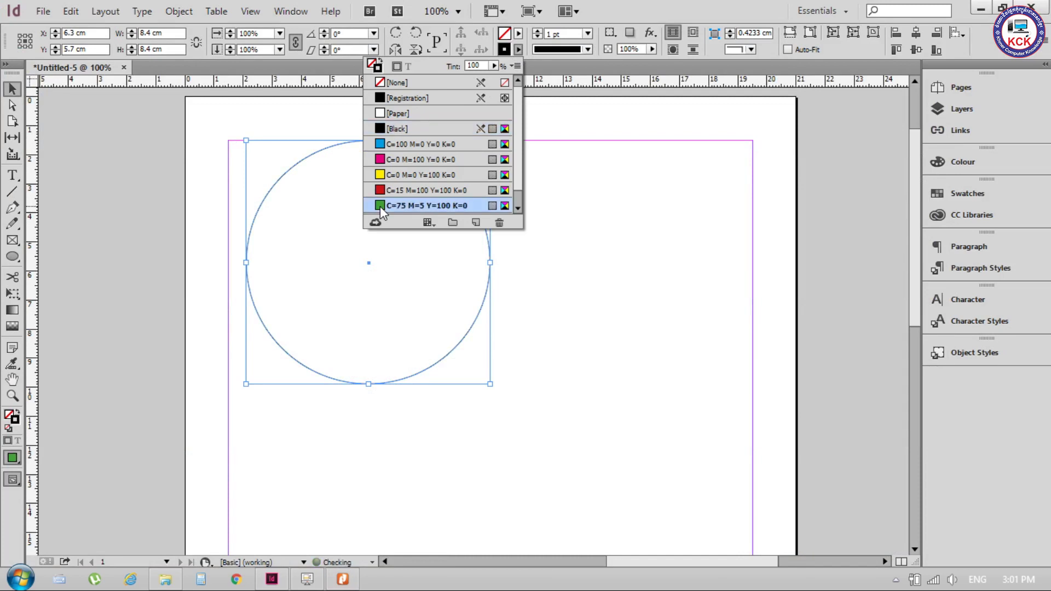
left_click(589, 36)
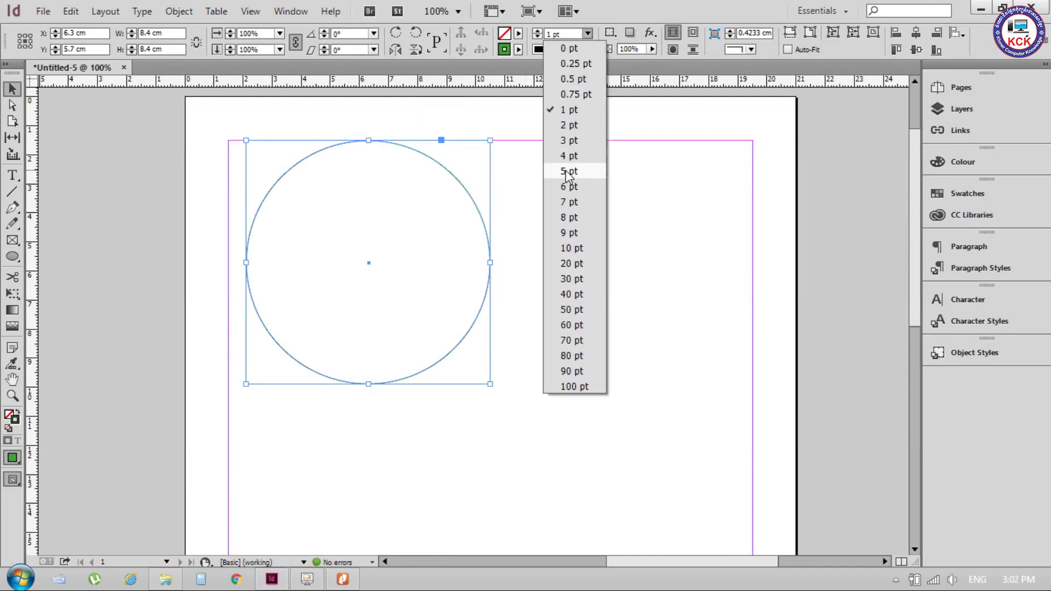
left_click(568, 172)
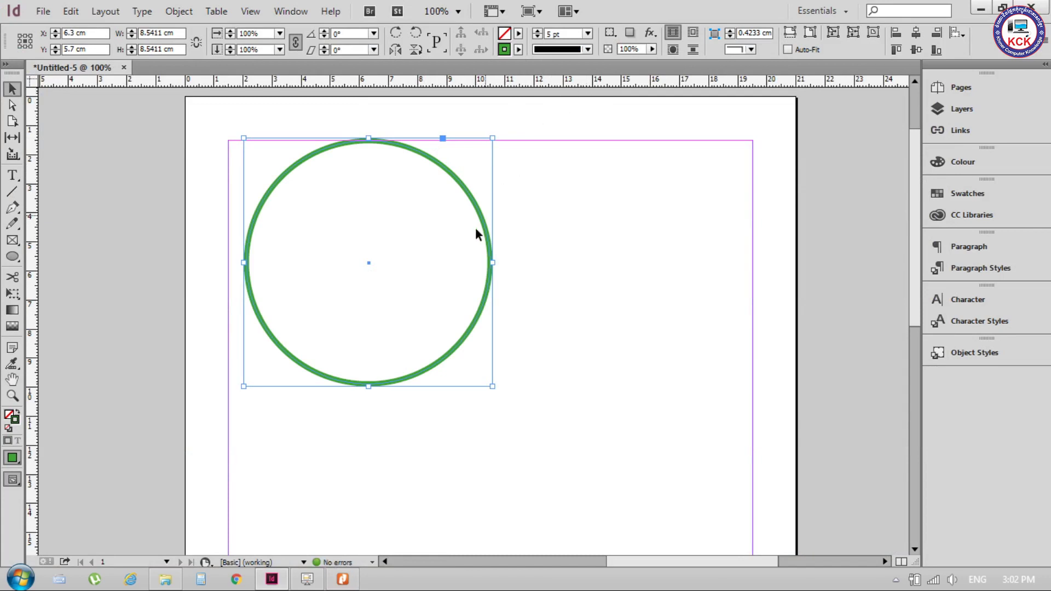
Change the circle's stroke type to the Thin-Thick-Thin triple line.
scroll(482, 229, "up", 1)
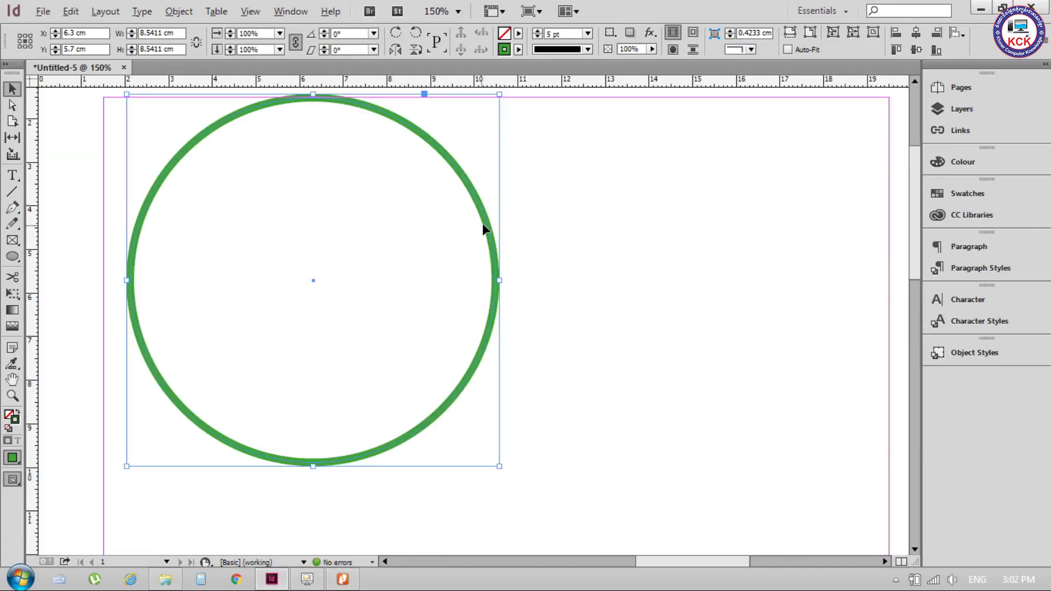
left_click(587, 49)
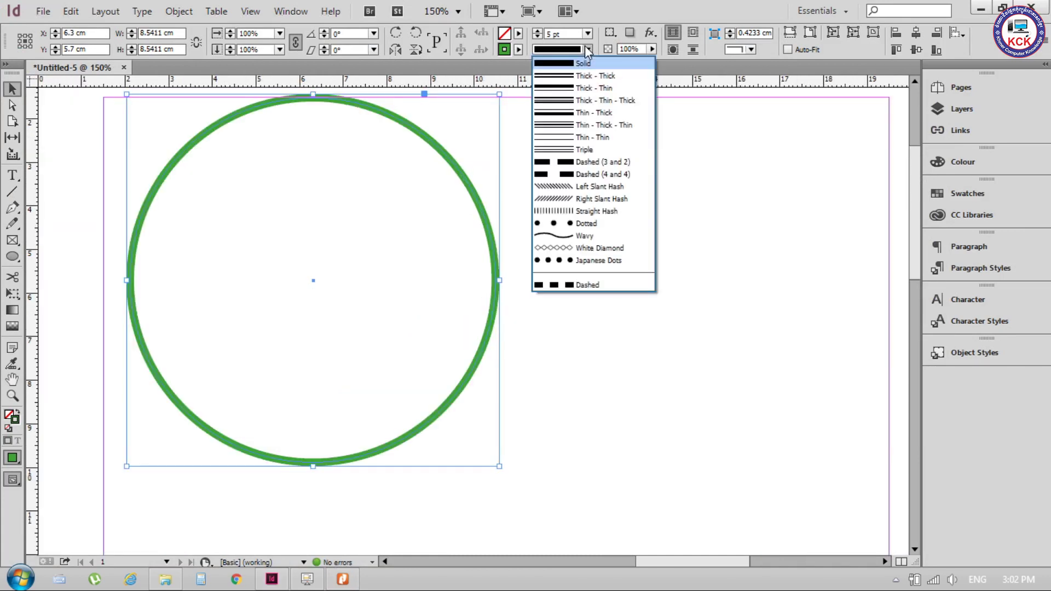
left_click(564, 91)
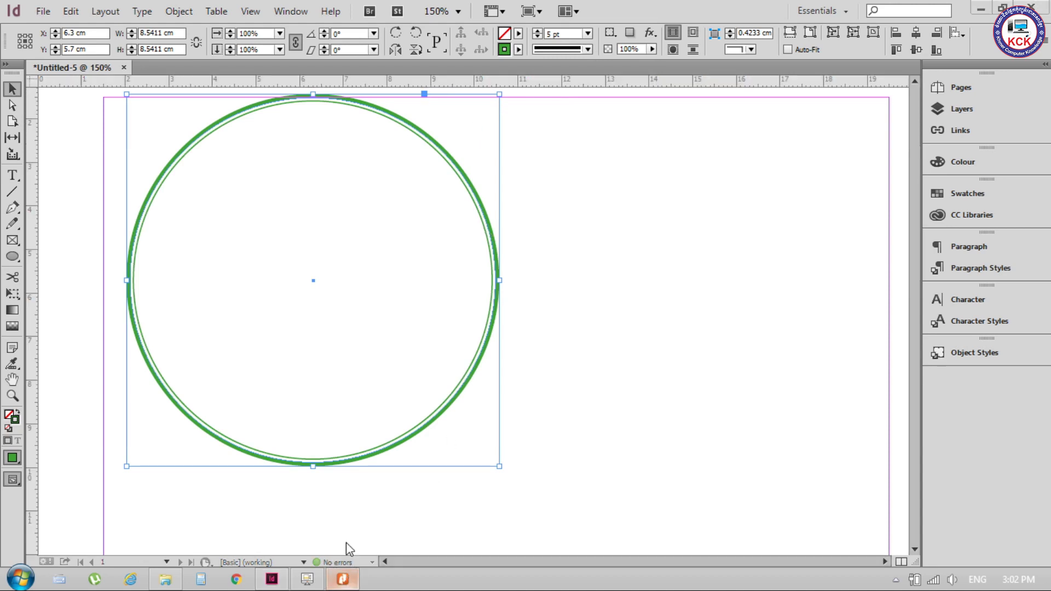
left_click(343, 579)
left_click(984, 9)
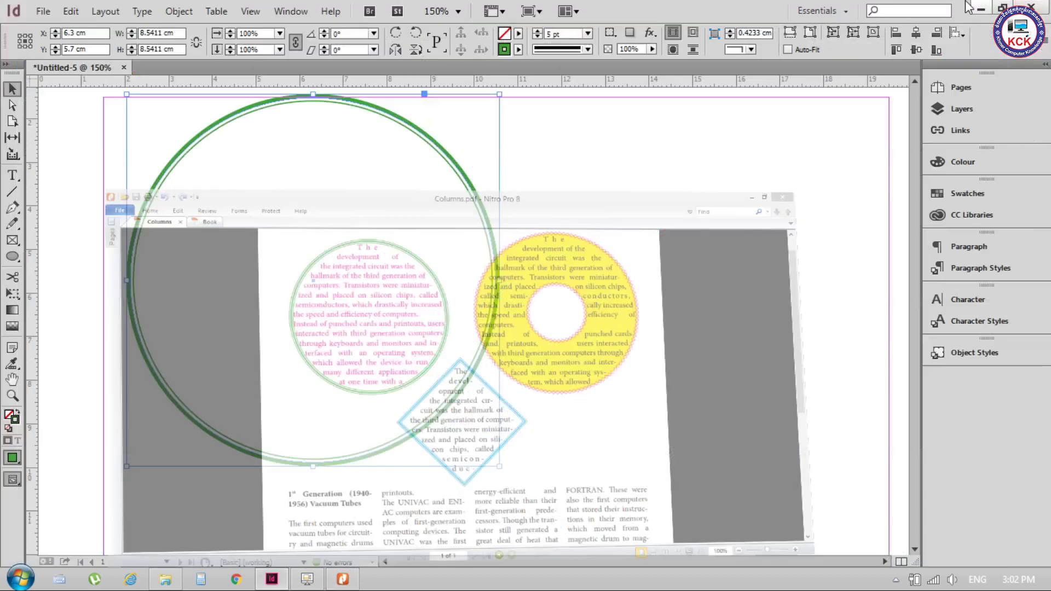
left_click(587, 50)
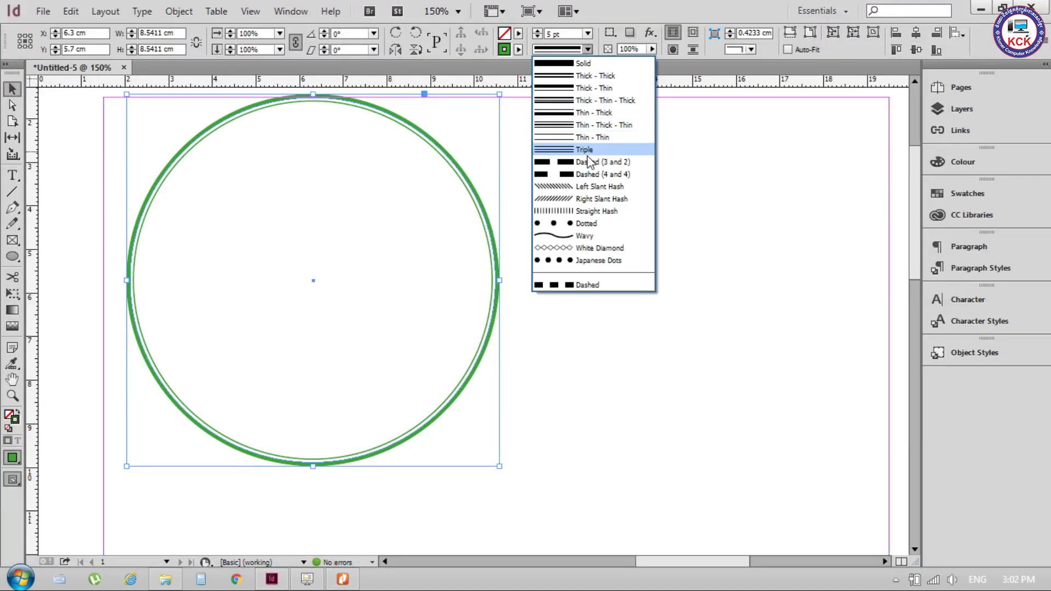
left_click(602, 125)
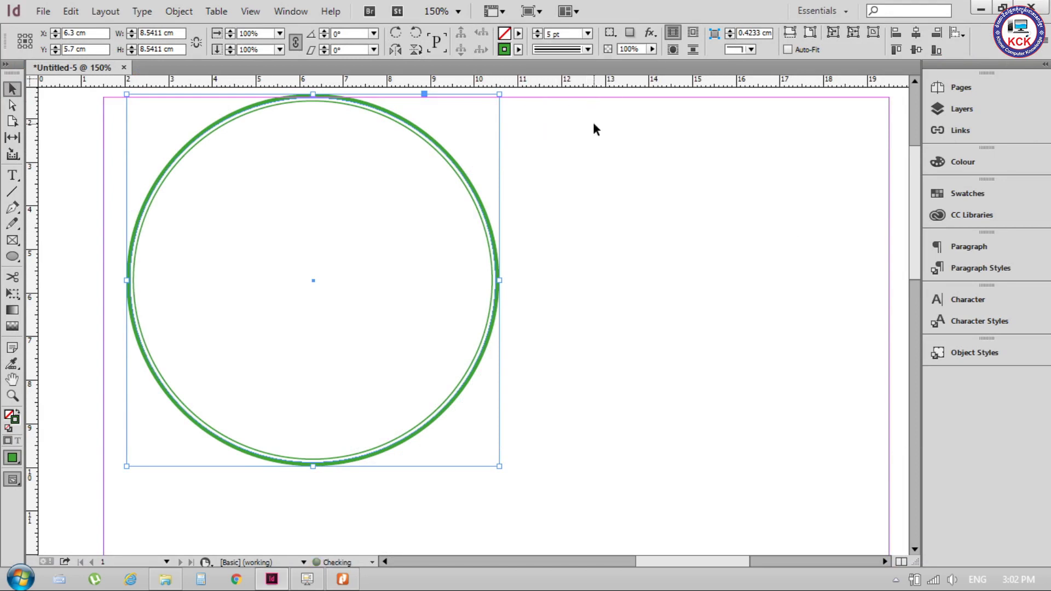
Move the circle so it snaps into the top-left margin corner.
left_click(558, 218)
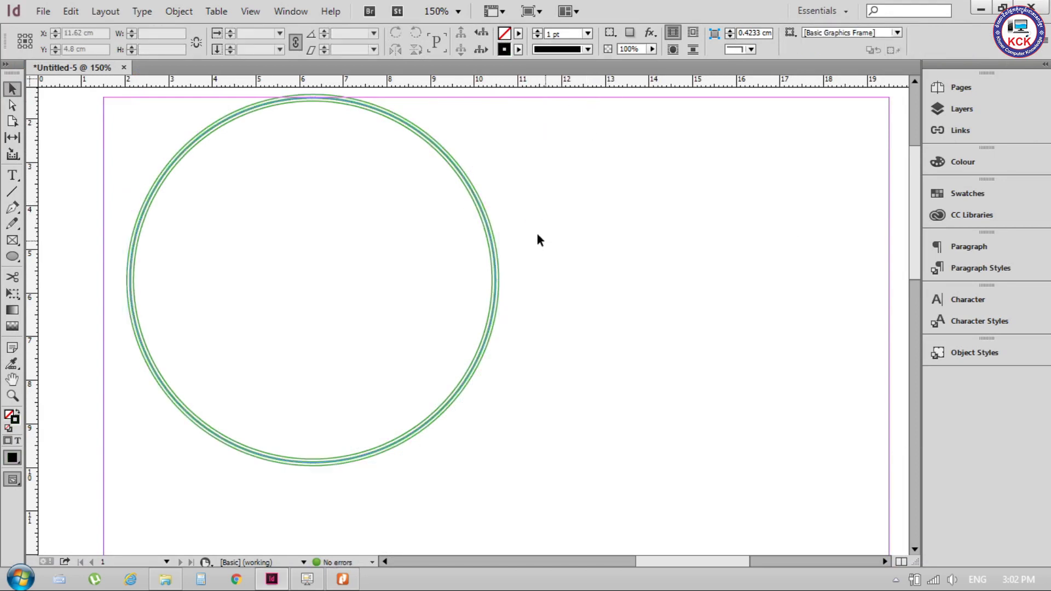
left_click(474, 219)
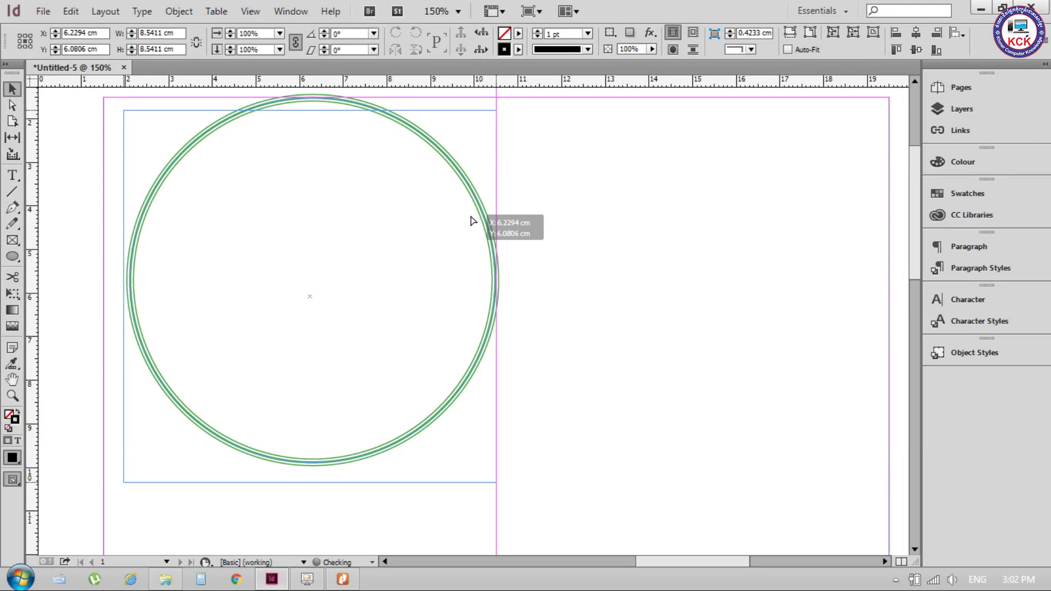
left_click(571, 198)
left_click_drag(436, 168, 416, 156)
left_click(530, 185)
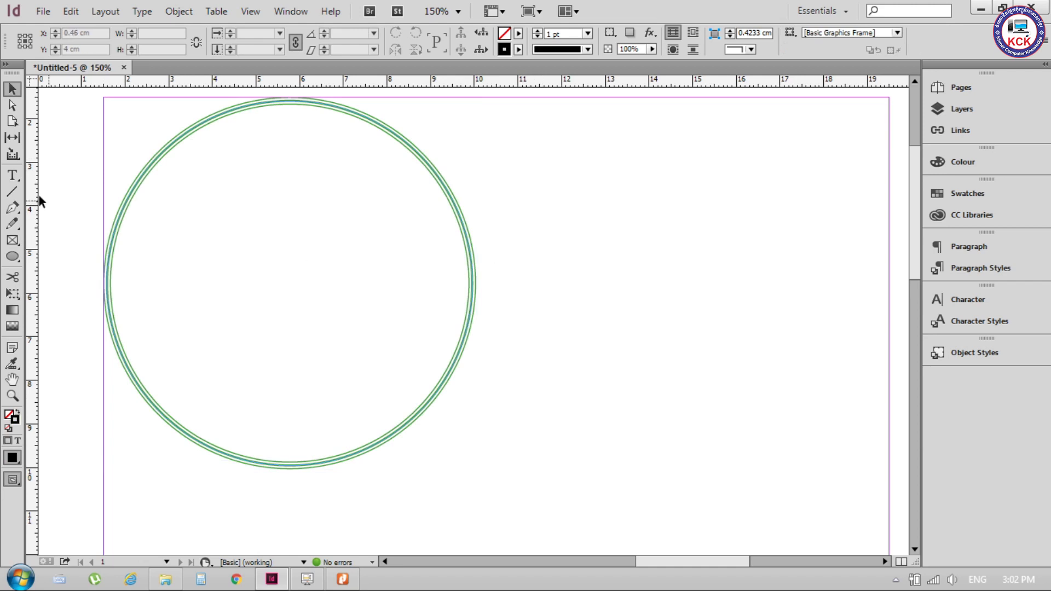
Open myfile.txt from the desktop in a maximised Notepad window.
left_click(980, 9)
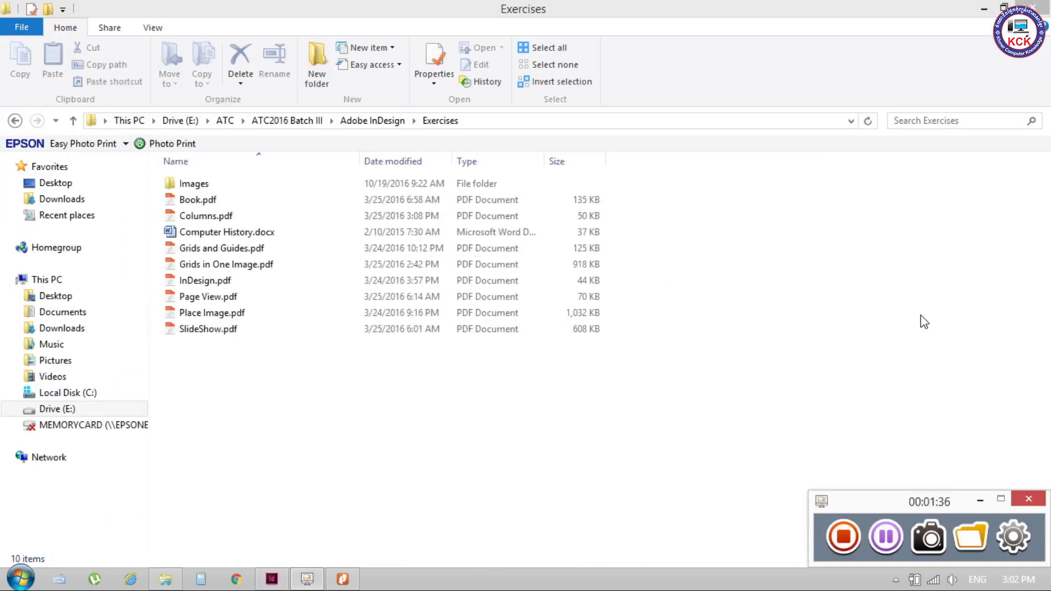
left_click(984, 9)
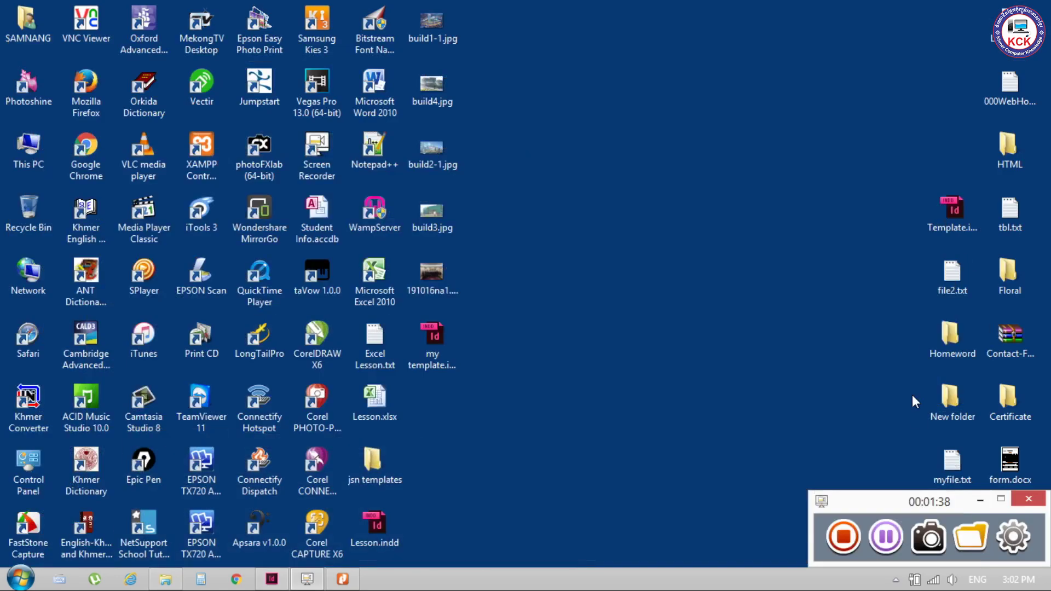
left_click(979, 499)
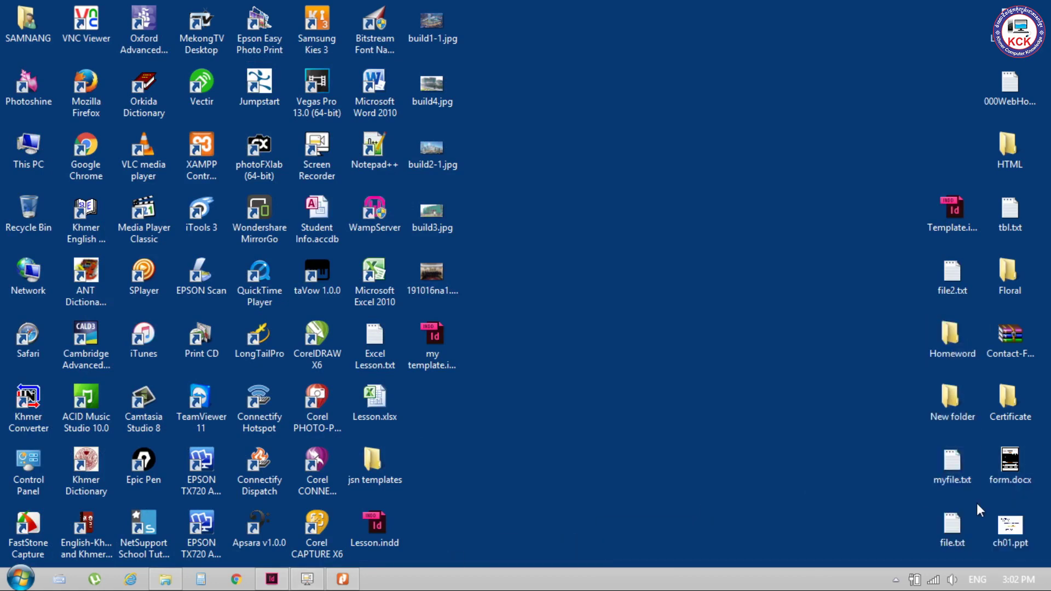
double_click(960, 480)
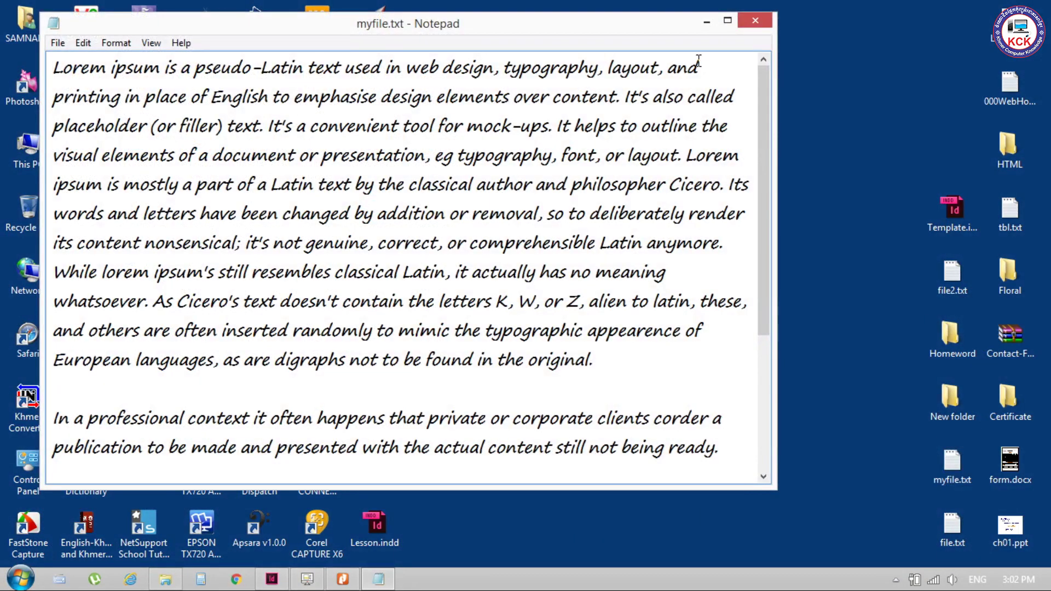
left_click(727, 20)
Copy the first Lorem ipsum paragraph and switch back to InDesign for typing.
left_click_drag(368, 257, 2, 9)
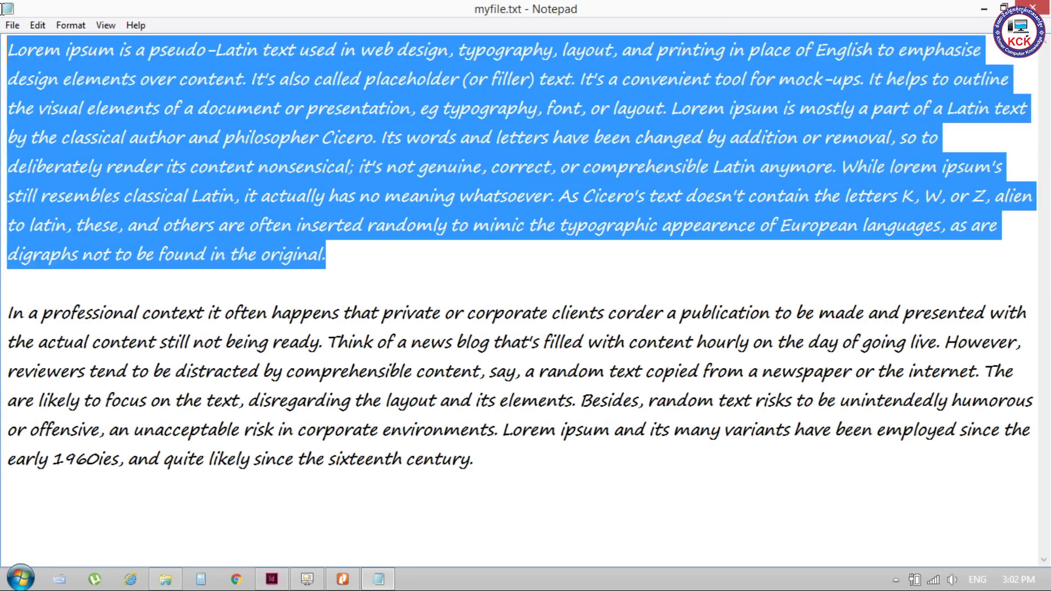
left_click(271, 579)
left_click(12, 175)
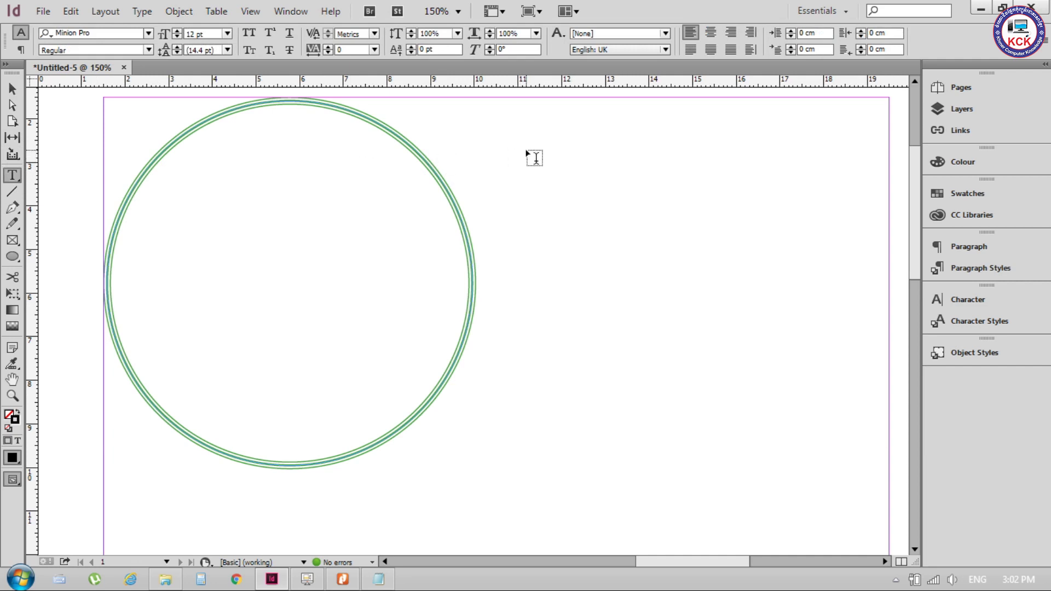
Paste the Lorem ipsum paragraph into the circle and justify it.
left_click(299, 151)
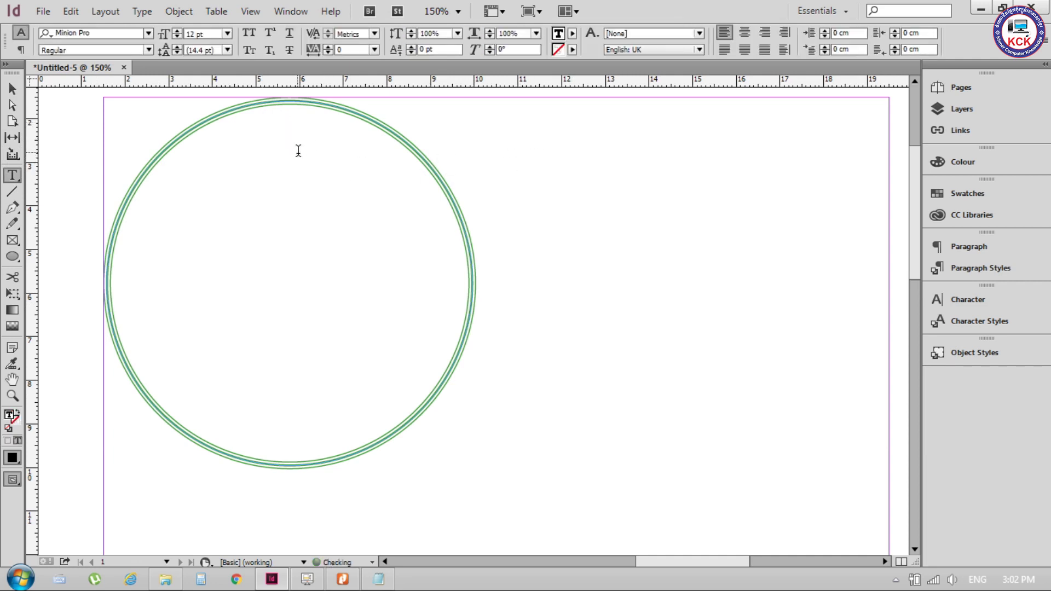
key("ctrl+alt+shift+f")
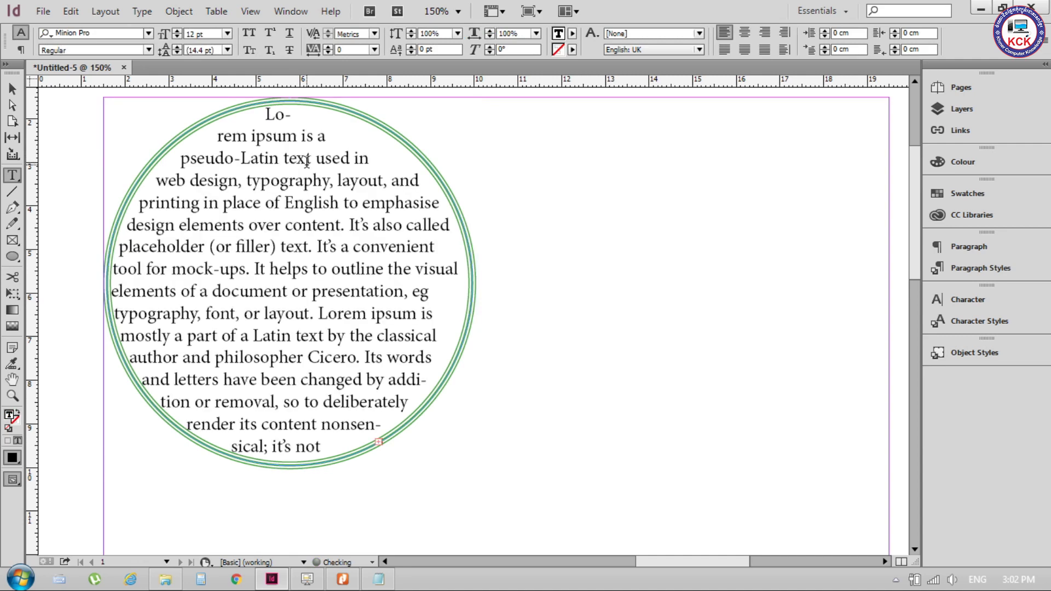
key("ctrl+a")
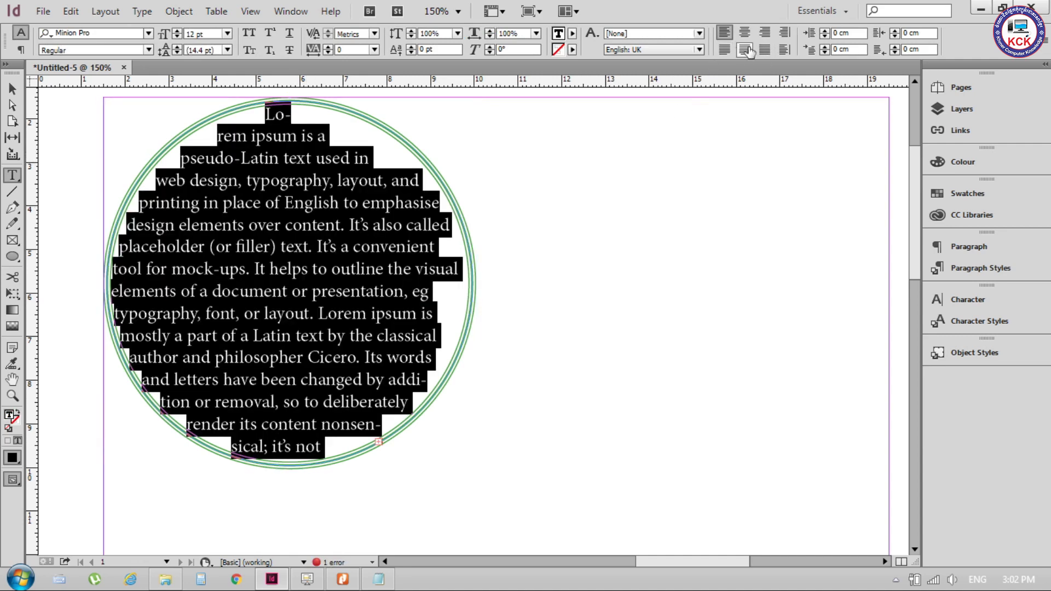
left_click(724, 50)
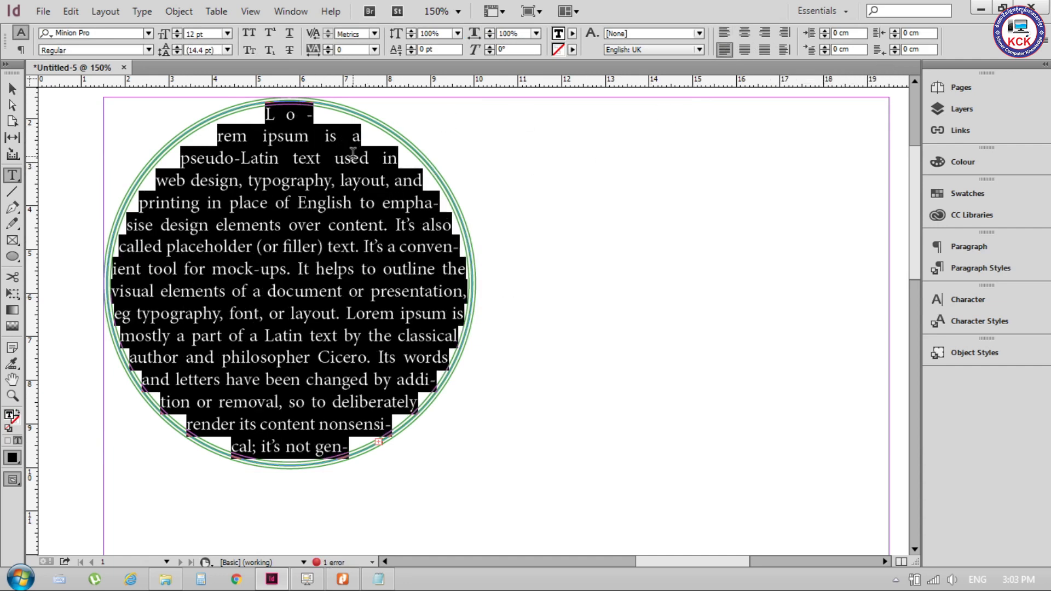
Colour the circle's text magenta (C=0 M=100 Y=0 K=0) and view the page at 100%.
left_click(573, 33)
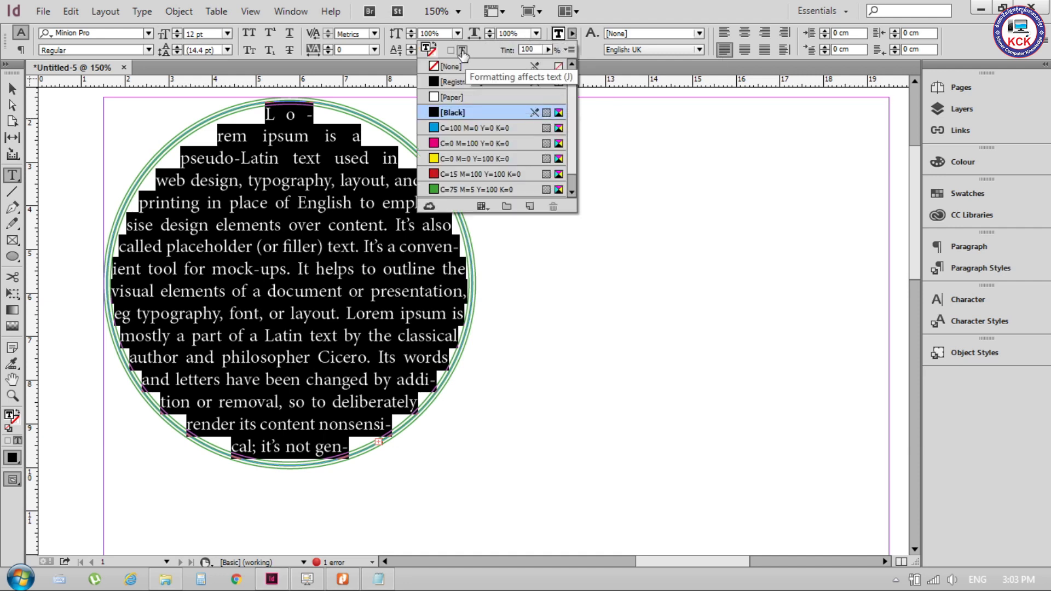
left_click(477, 143)
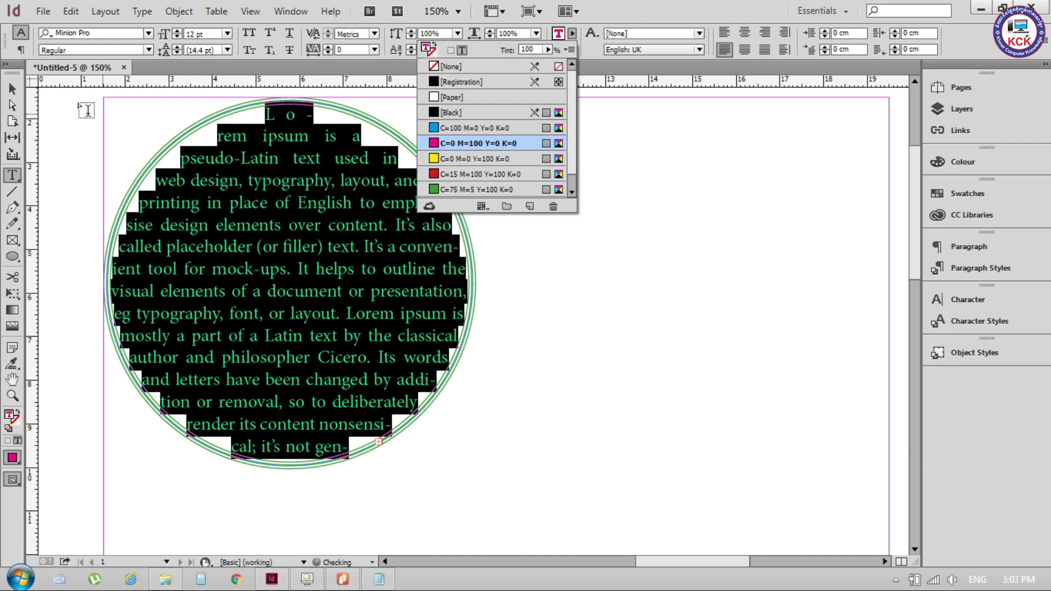
left_click(12, 89)
left_click(563, 199)
key("ctrl+1")
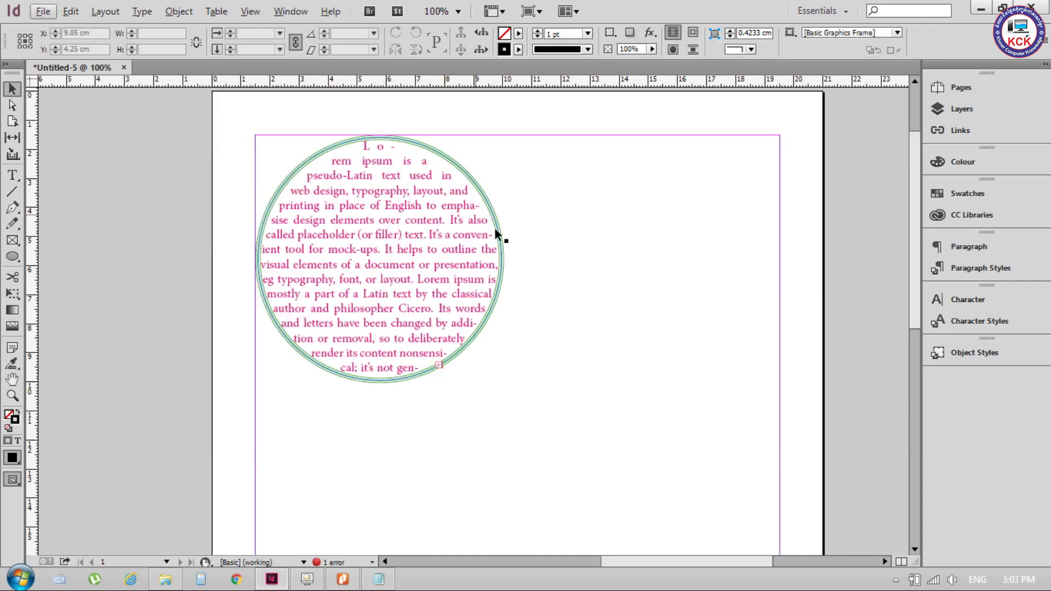
key("alt+Tab")
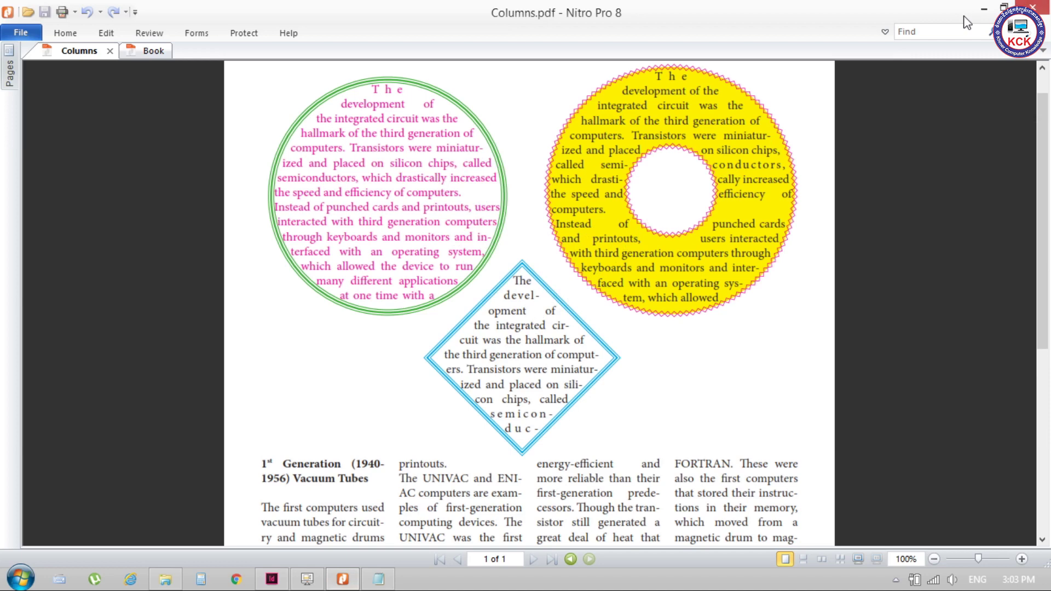
Compare against Columns.pdf in Nitro Pro, then return to the InDesign page.
left_click(993, 6)
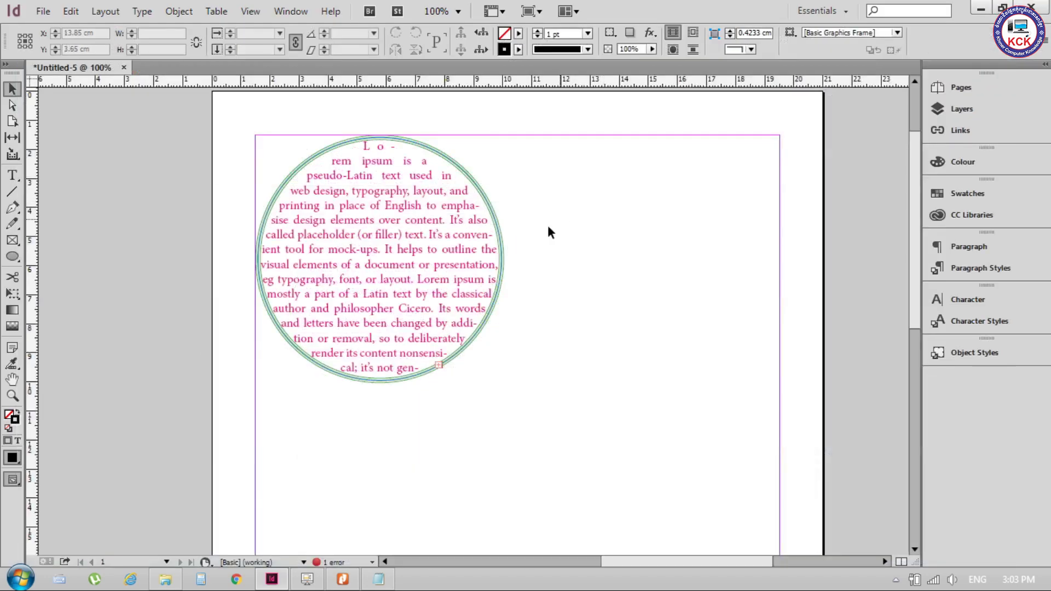
key("alt+Tab")
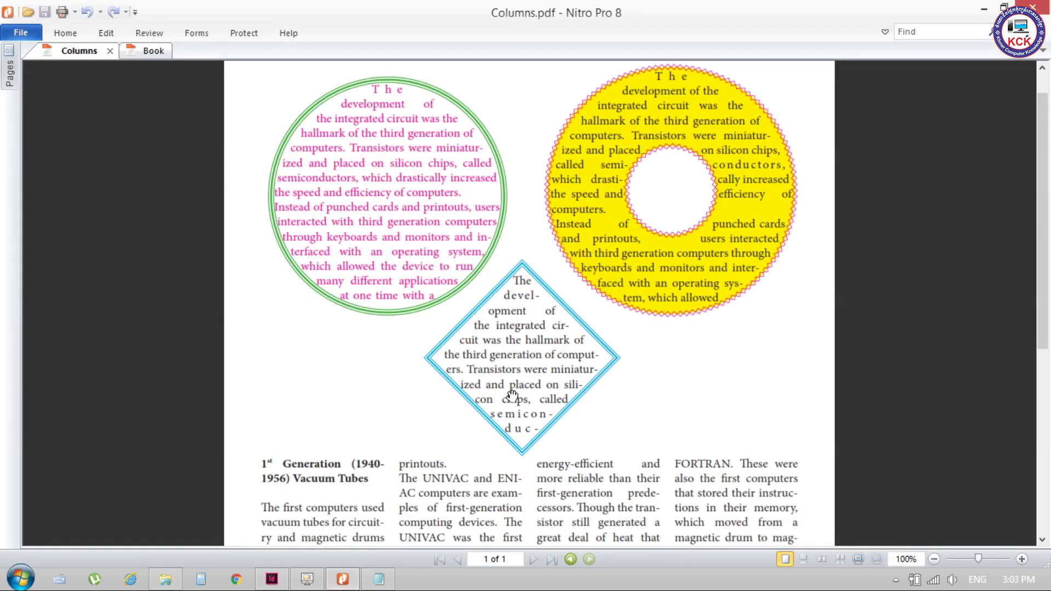
left_click(983, 8)
left_click(13, 256)
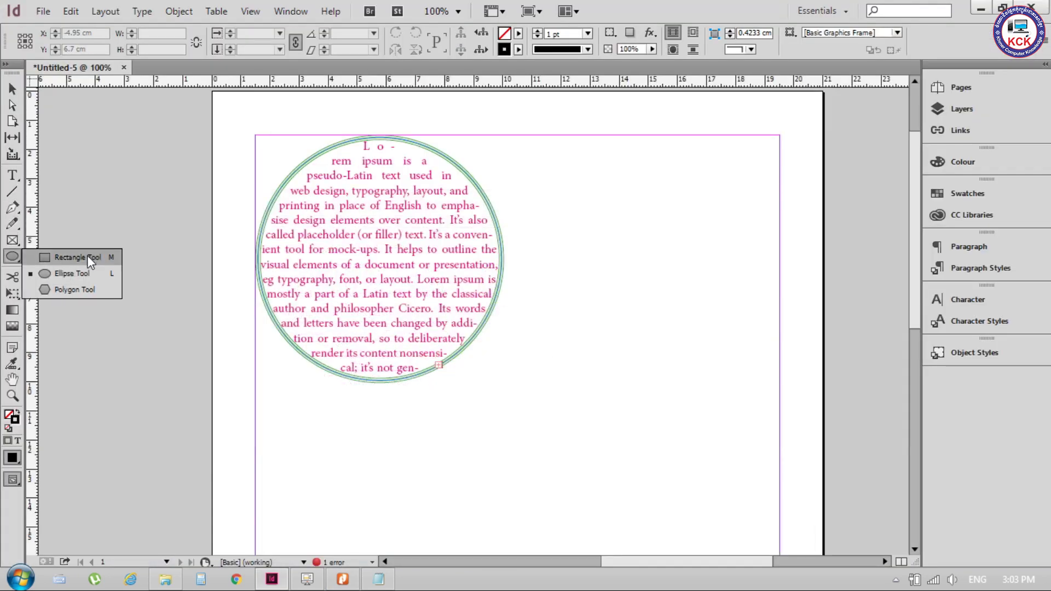
Draw a 5.55 cm square frame below the circle, checking it against Columns.pdf.
left_click(87, 255)
scroll(393, 302, "down", 3)
left_click_drag(399, 296, 559, 465)
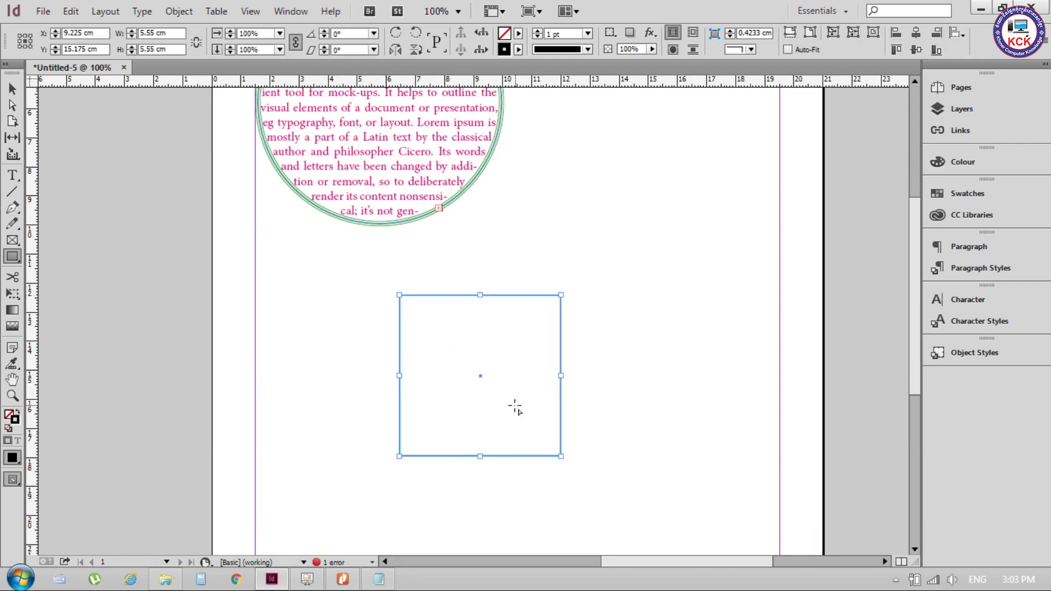
left_click(343, 579)
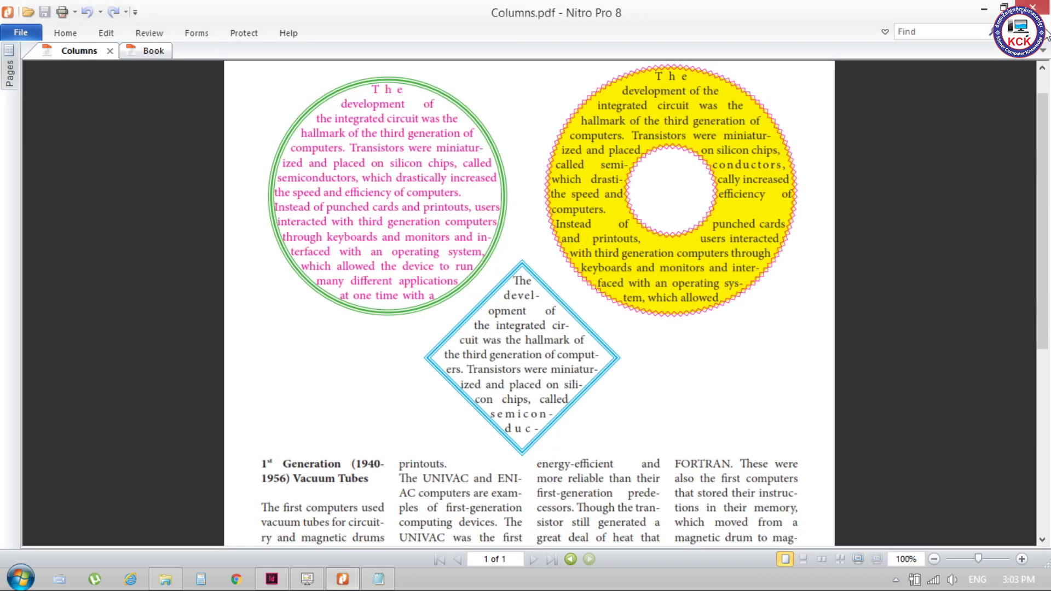
left_click(985, 9)
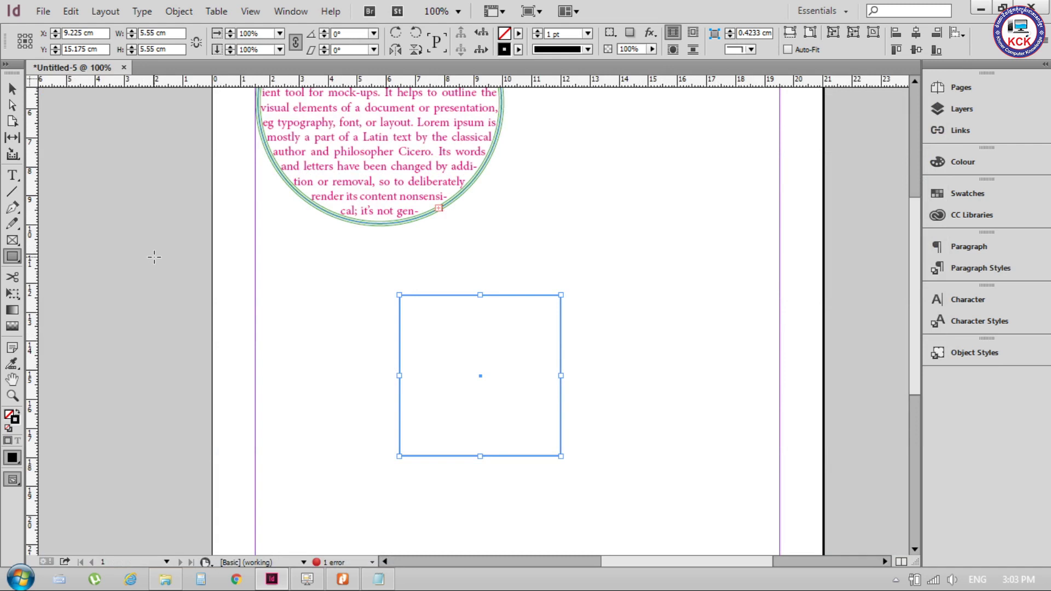
left_click(12, 89)
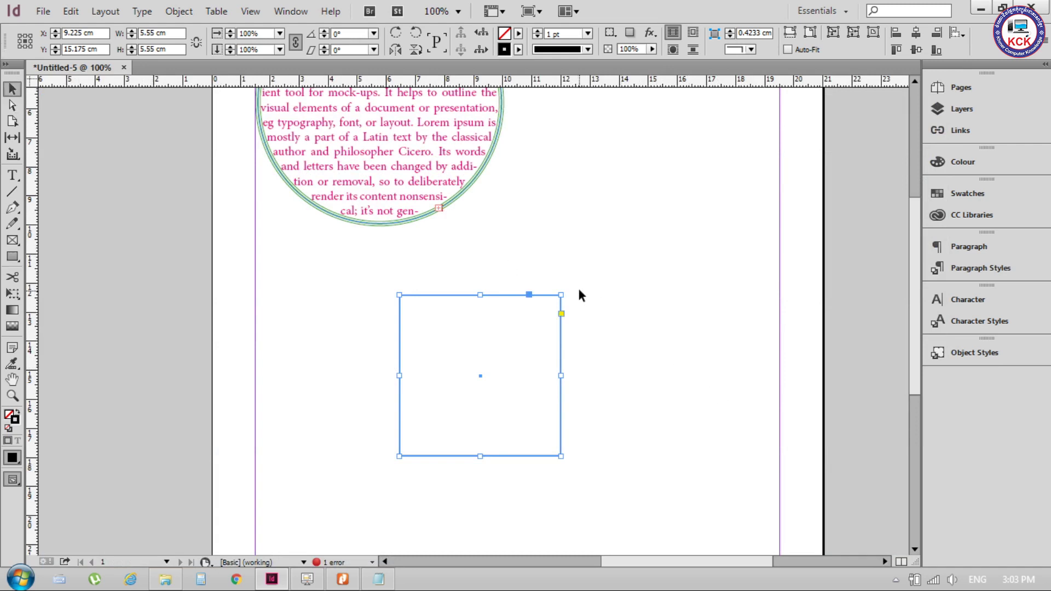
left_click_drag(568, 290, 550, 270)
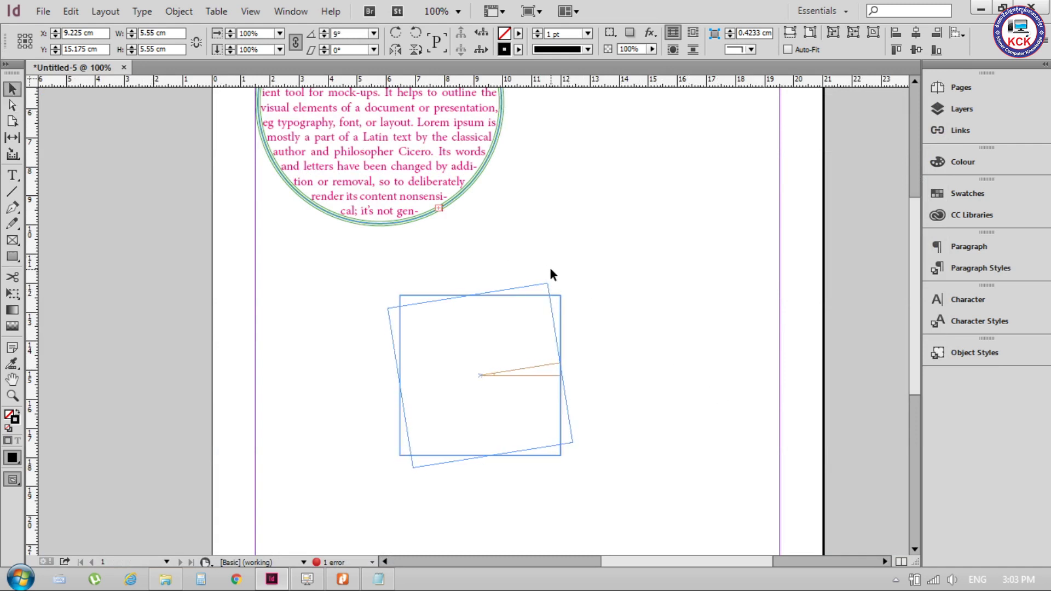
Undo the stray rotation and set the square's rotation angle to 45° to form a diamond.
key("ctrl+z")
left_click(350, 34)
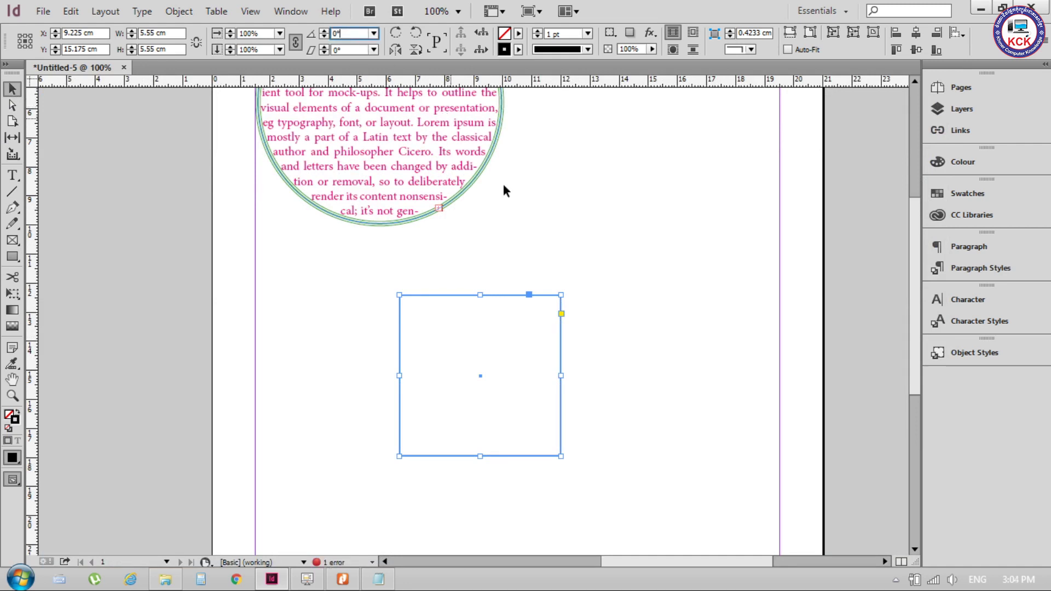
left_click(308, 36)
type("45")
key("Return")
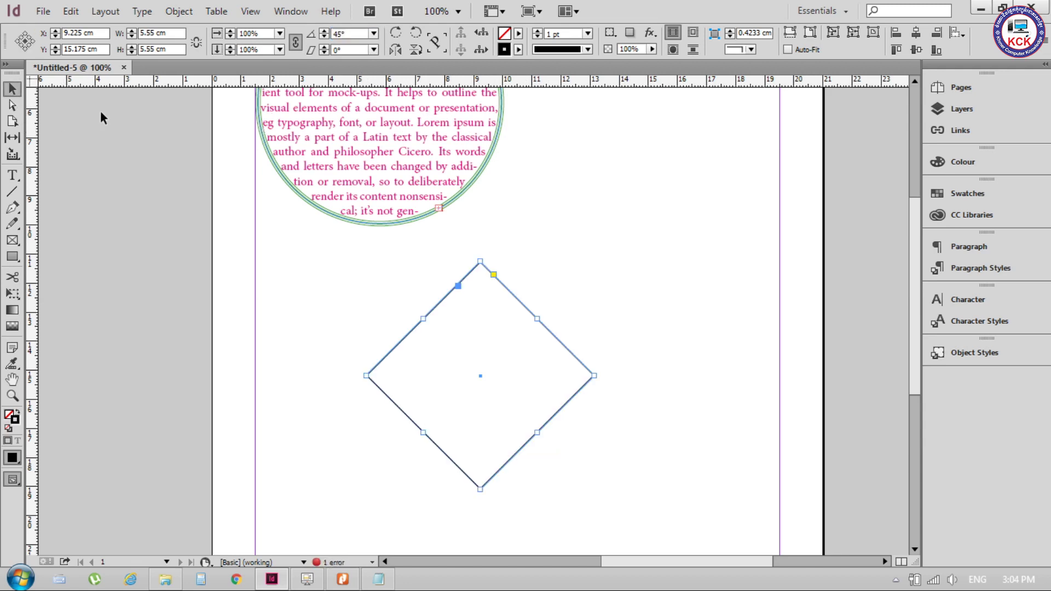
left_click(581, 192)
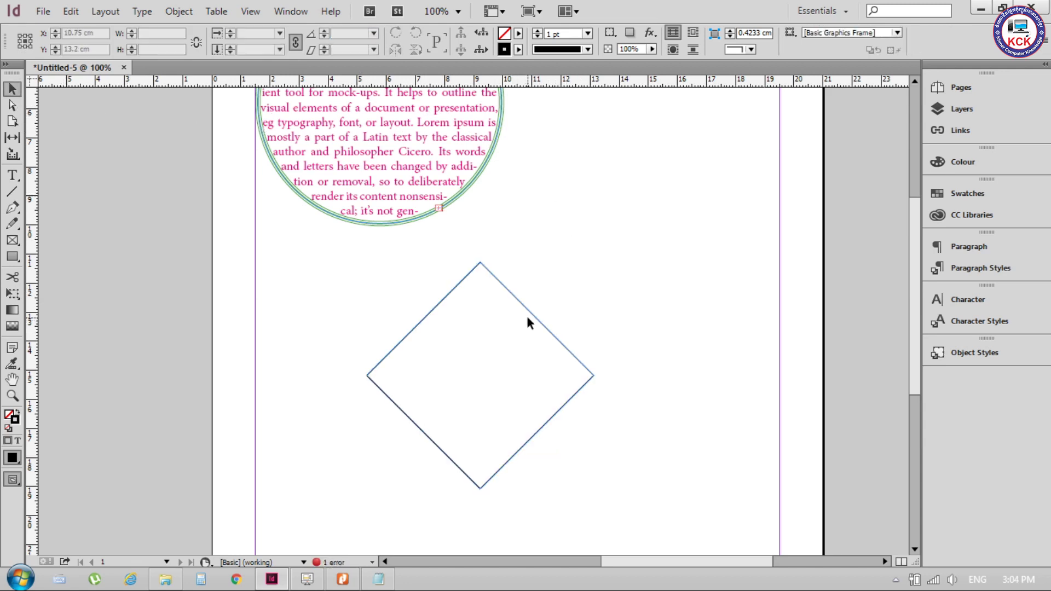
Paste the Lorem ipsum paragraph into the diamond frame and compare with Columns.pdf.
left_click(13, 174)
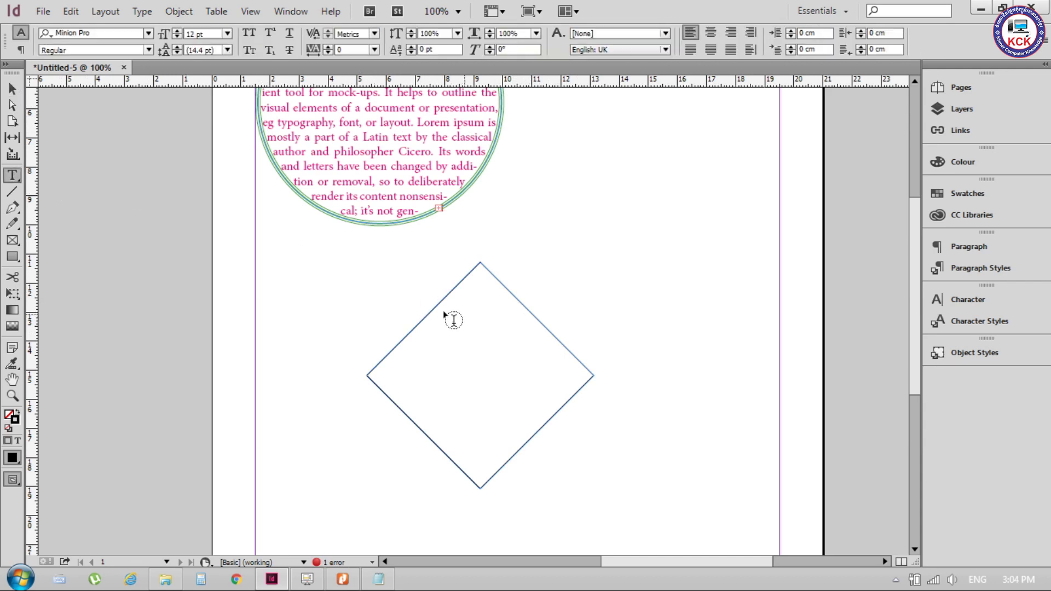
left_click(478, 340)
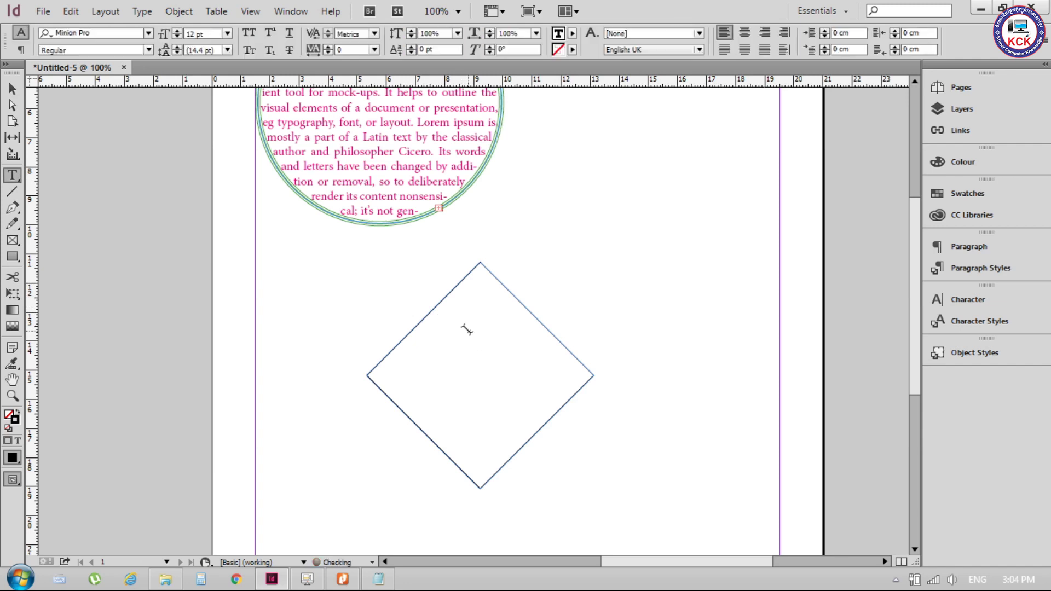
key("ctrl+v")
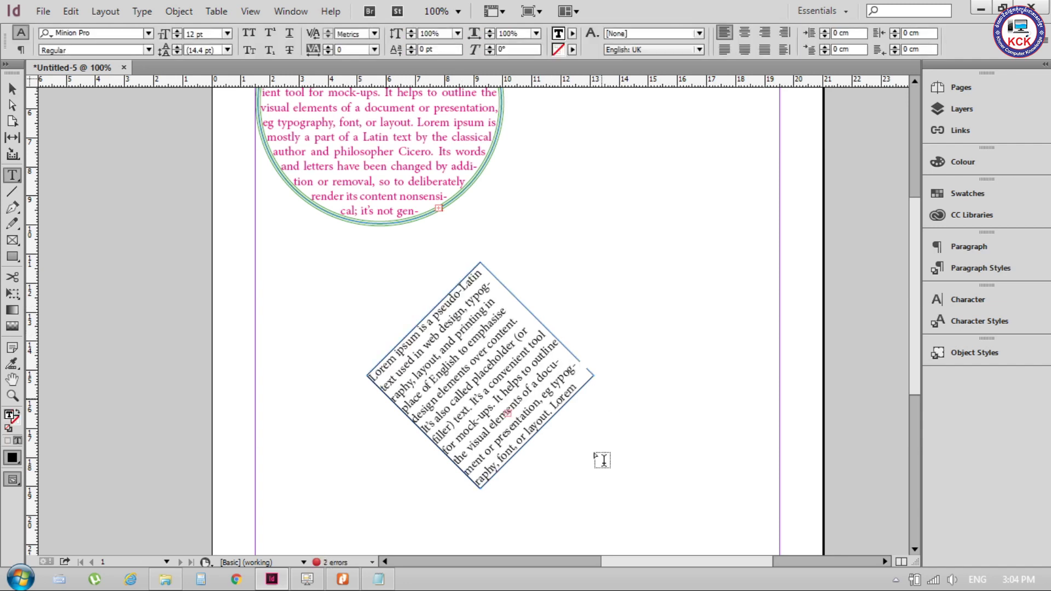
left_click(343, 578)
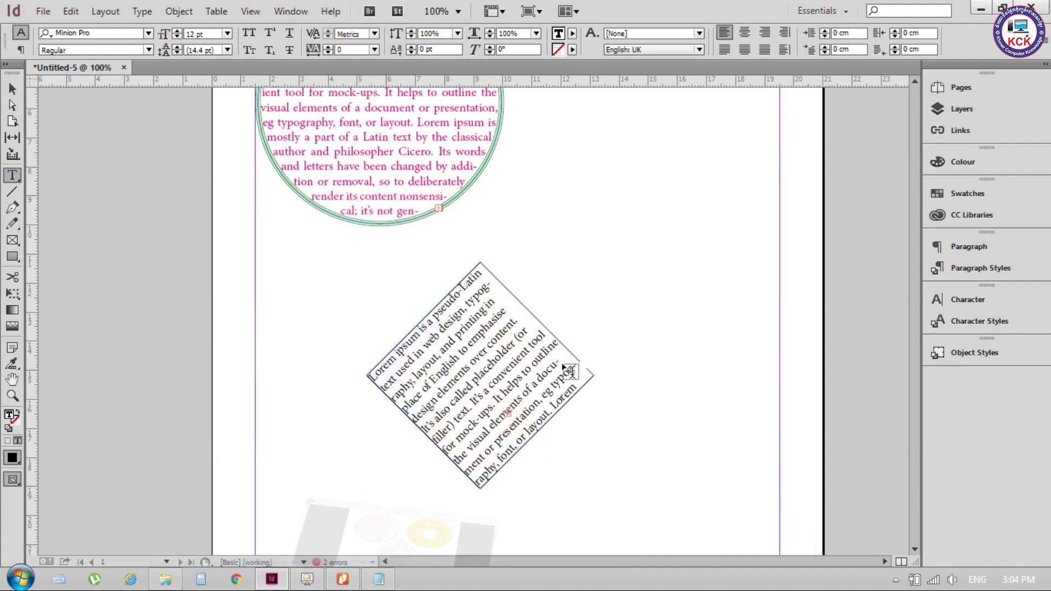
Minimise Nitro Pro to return to the InDesign page with the text diamond.
left_click(983, 9)
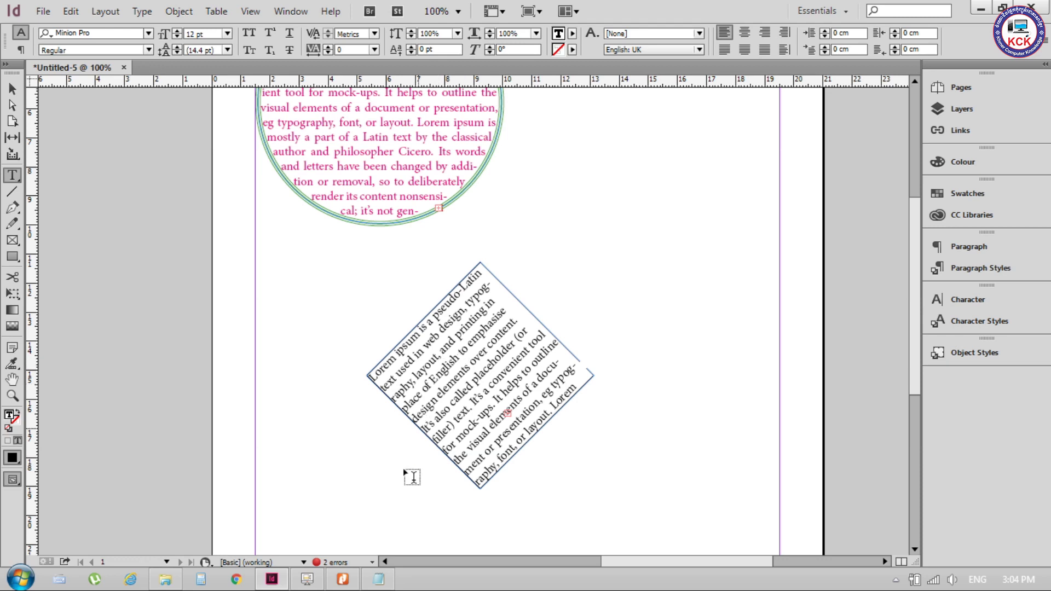
left_click(342, 583)
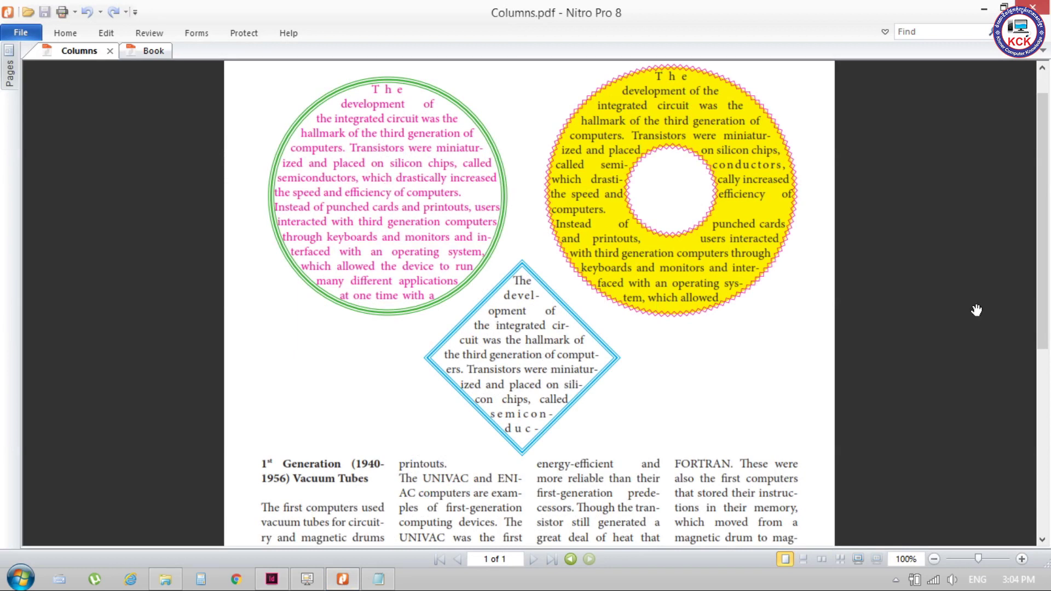
left_click(983, 9)
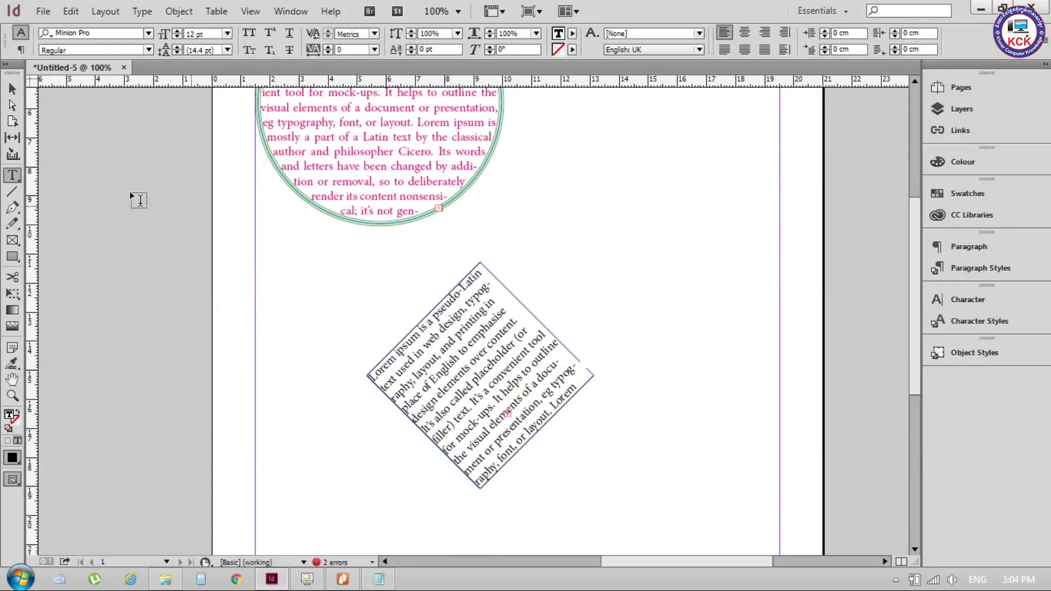
left_click(11, 90)
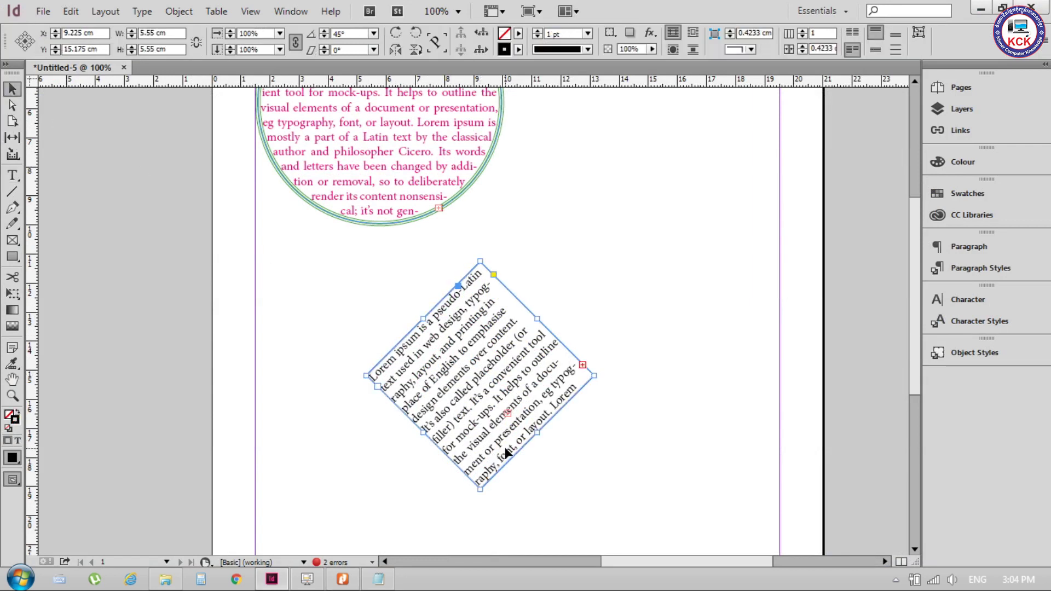
Remove the pasted text and delete the empty diamond frame.
key("Delete")
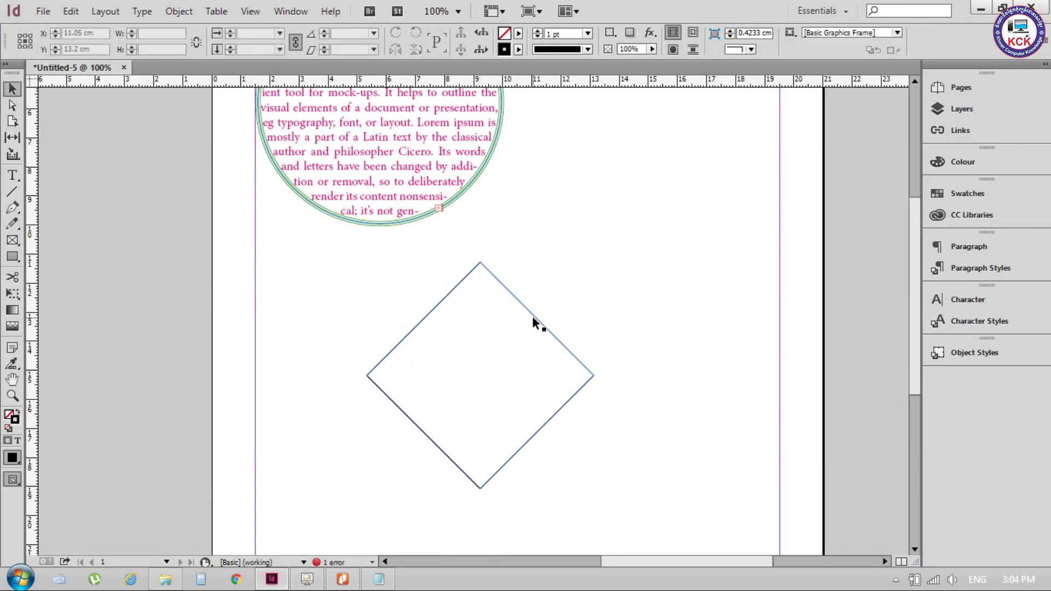
left_click(533, 319)
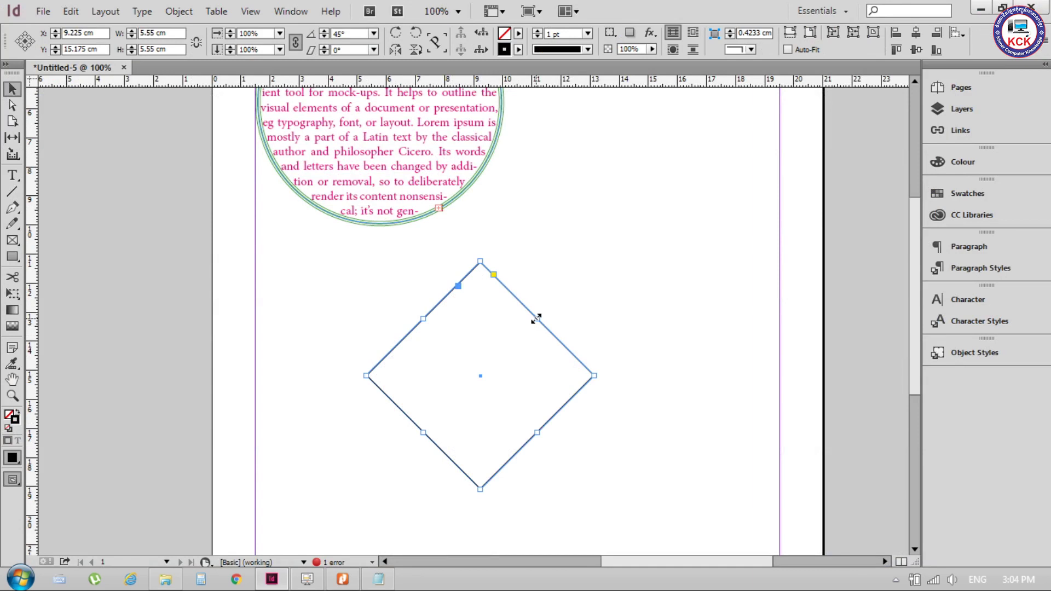
key("Delete")
Draw a 5.75 cm square frame below the circle, leaving its stroke unchanged.
left_click(17, 252)
left_click_drag(375, 262, 559, 431)
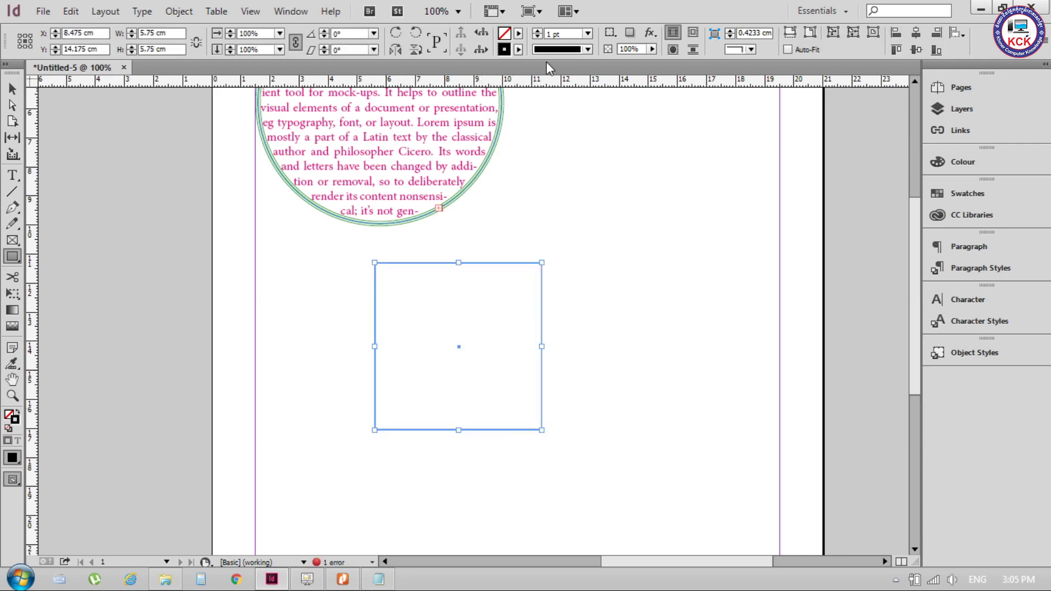
left_click(517, 50)
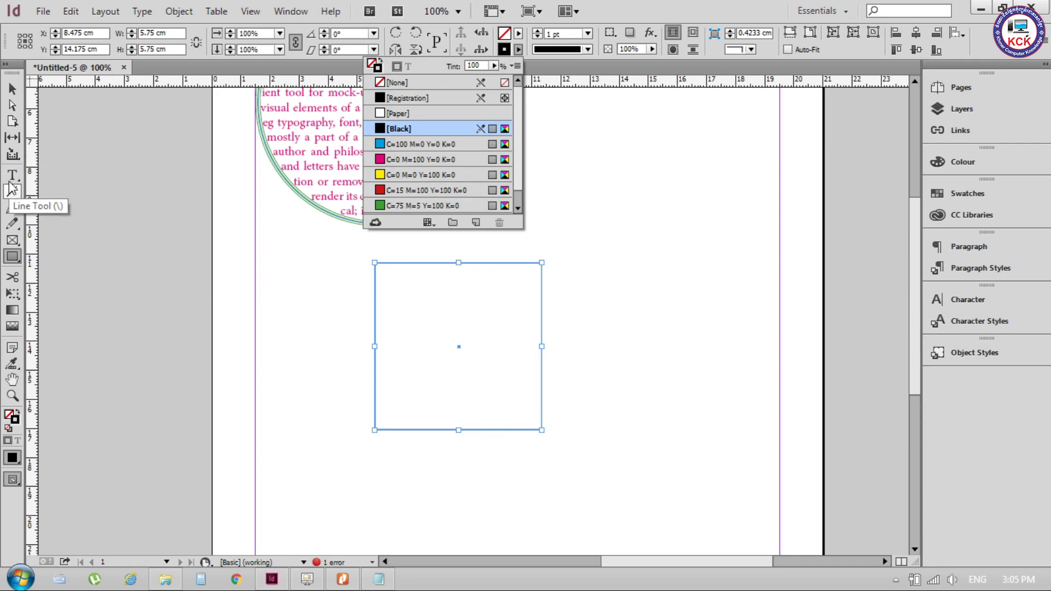
left_click(412, 275)
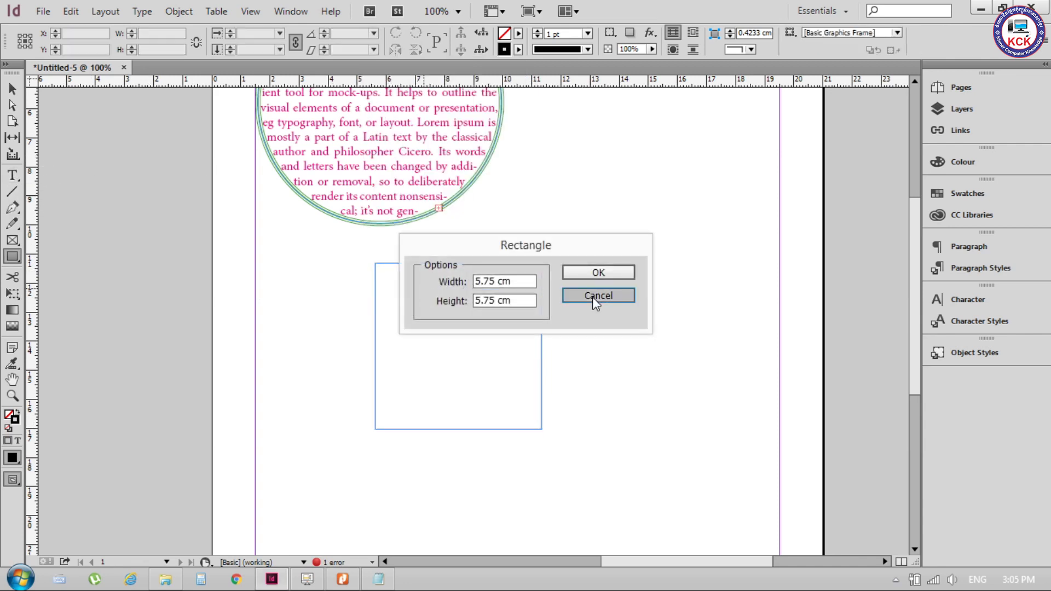
left_click(592, 296)
Select the square frame and place a text insertion point inside it.
left_click(12, 88)
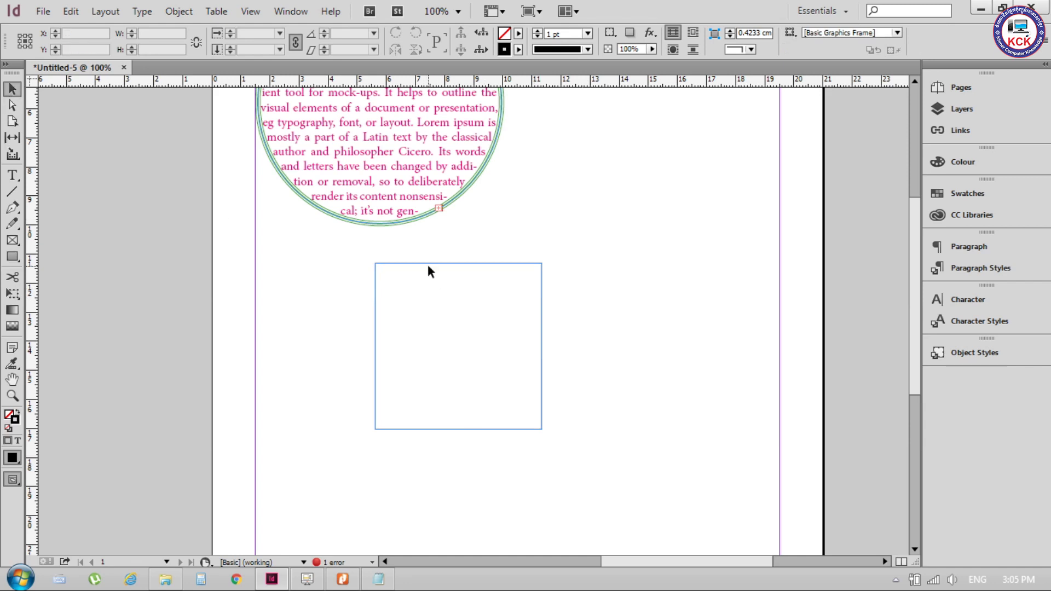
left_click(427, 264)
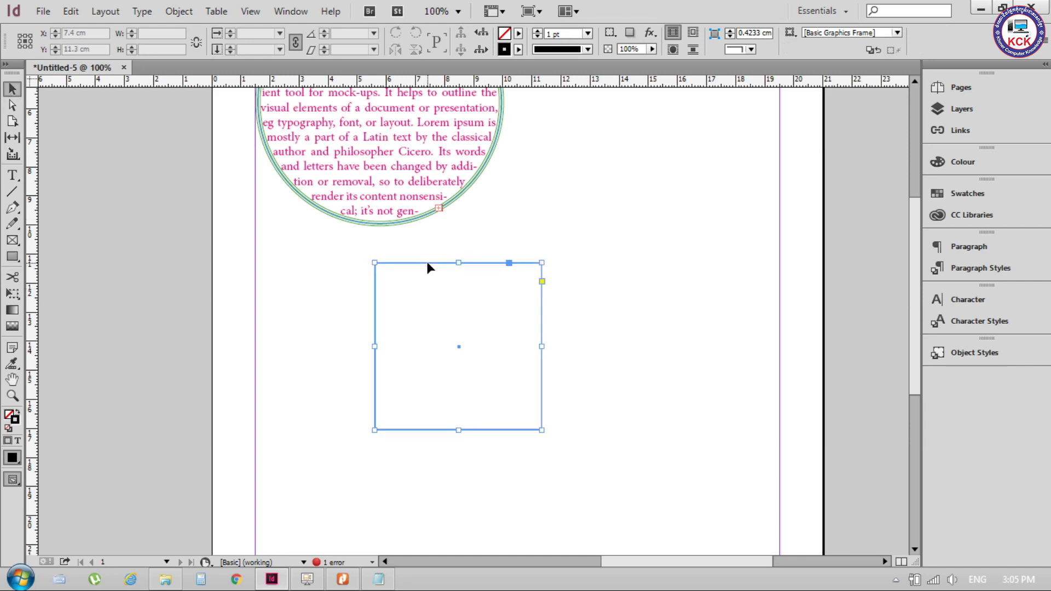
left_click(12, 175)
left_click(457, 303)
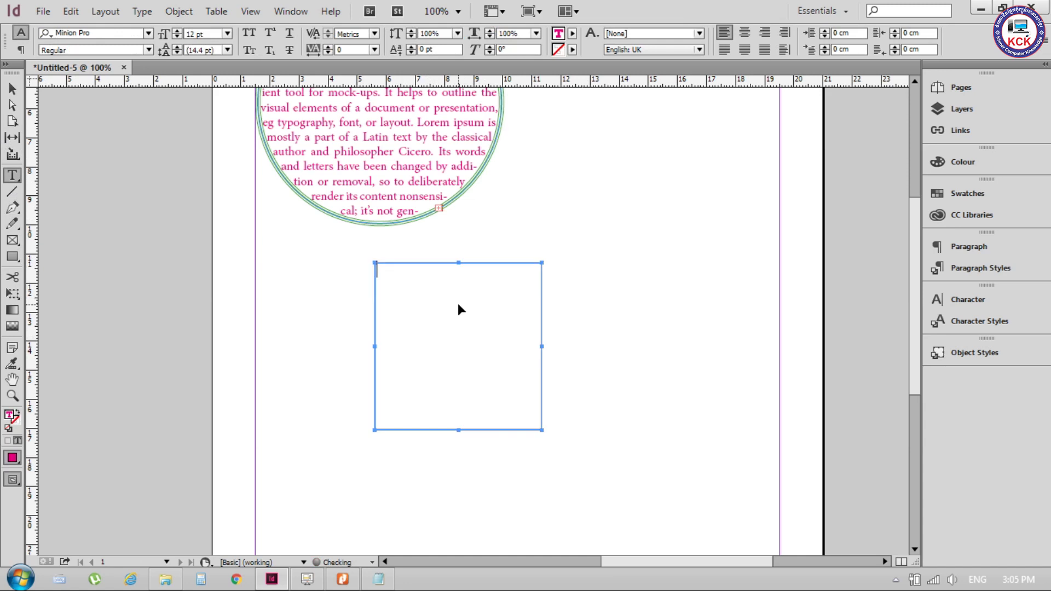
Fill the 5.75 cm square frame with Lorem ipsum placeholder text and reselect the frame.
key("ctrl+v")
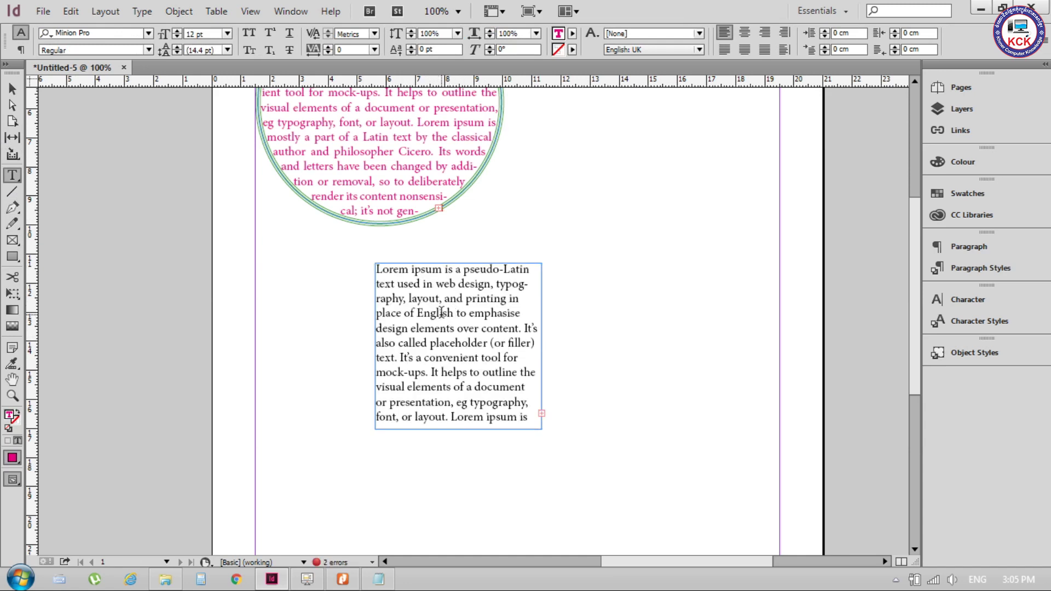
key("Escape")
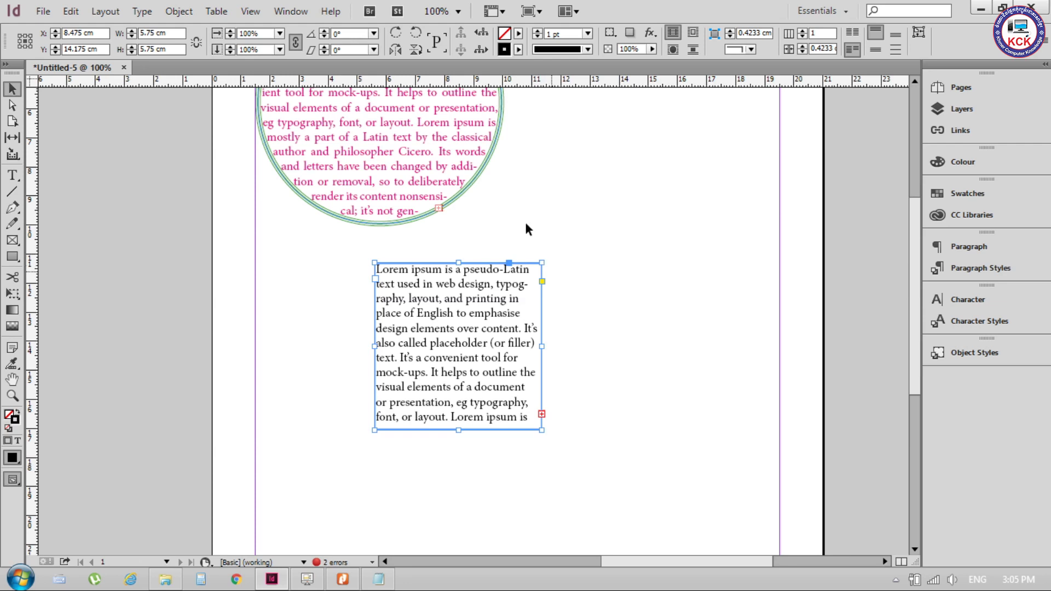
left_click(345, 35)
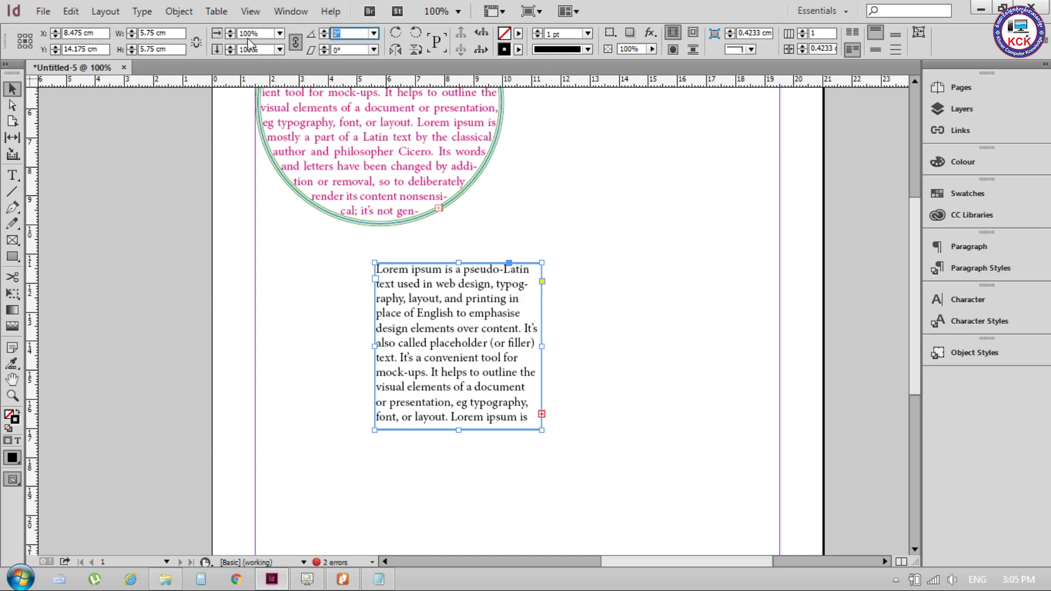
type("45")
key("Return")
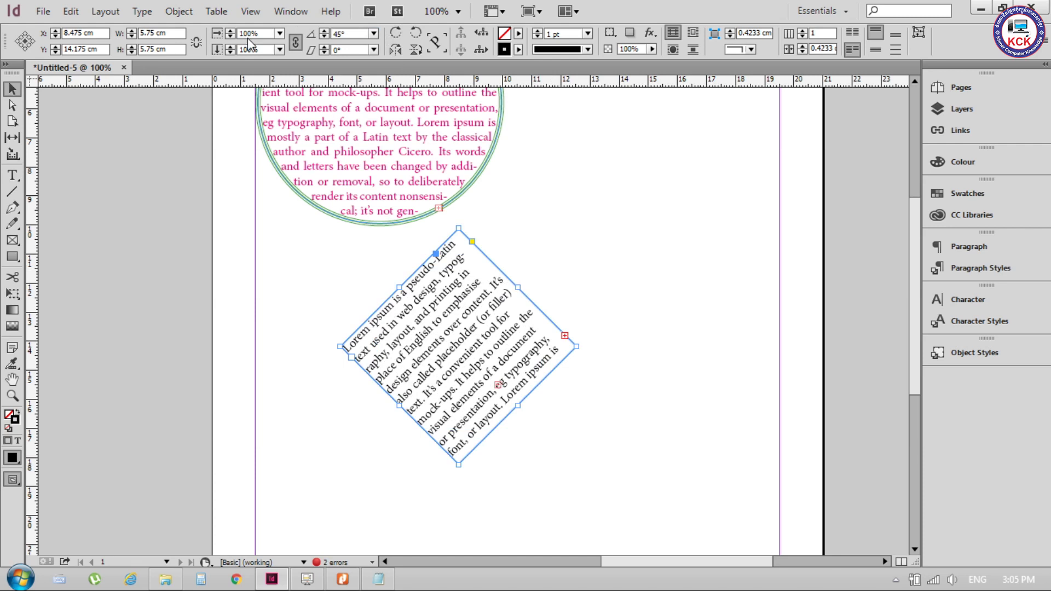
key("ctrl+z")
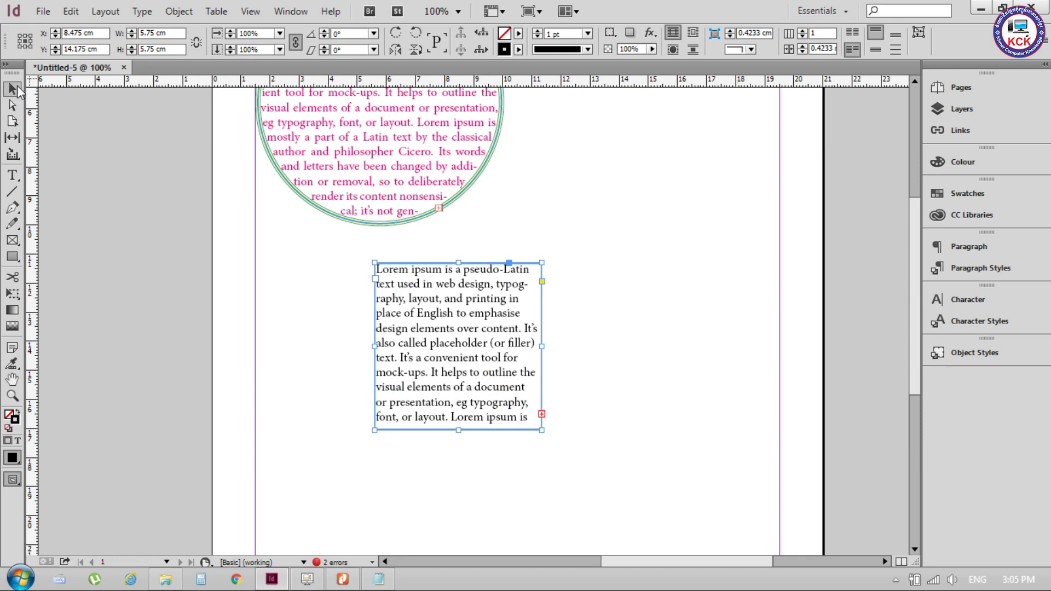
left_click(626, 205)
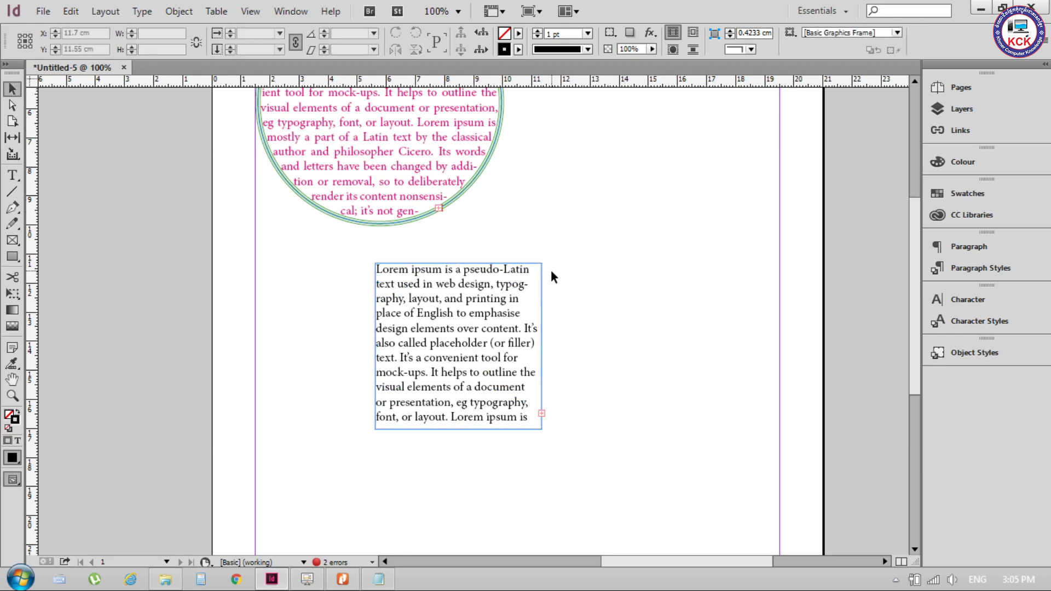
left_click(540, 280)
scroll(538, 277, "up", 1)
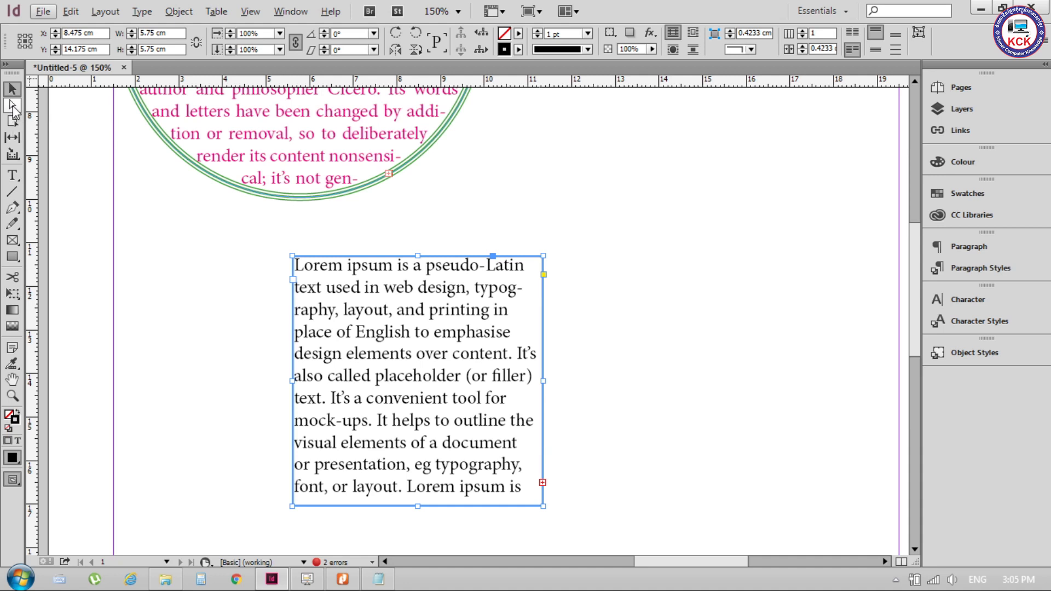
left_click(13, 109)
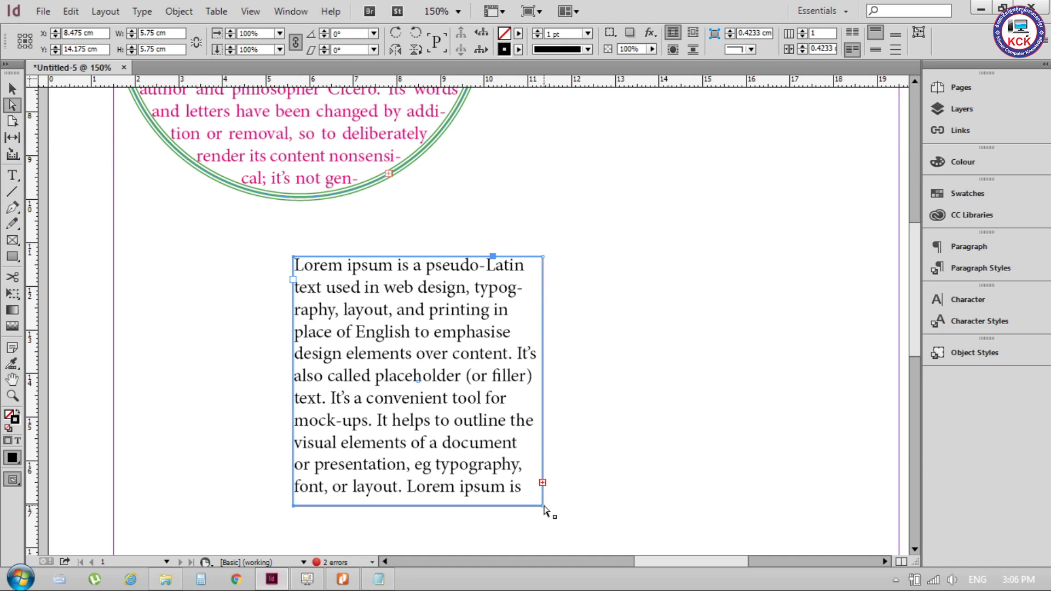
left_click(295, 507)
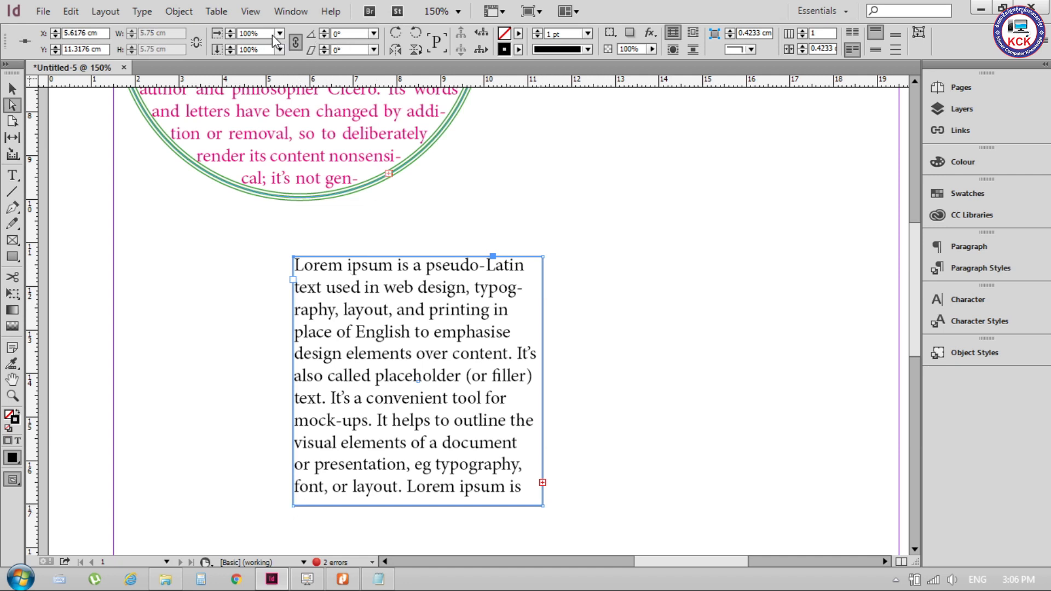
left_click(353, 33)
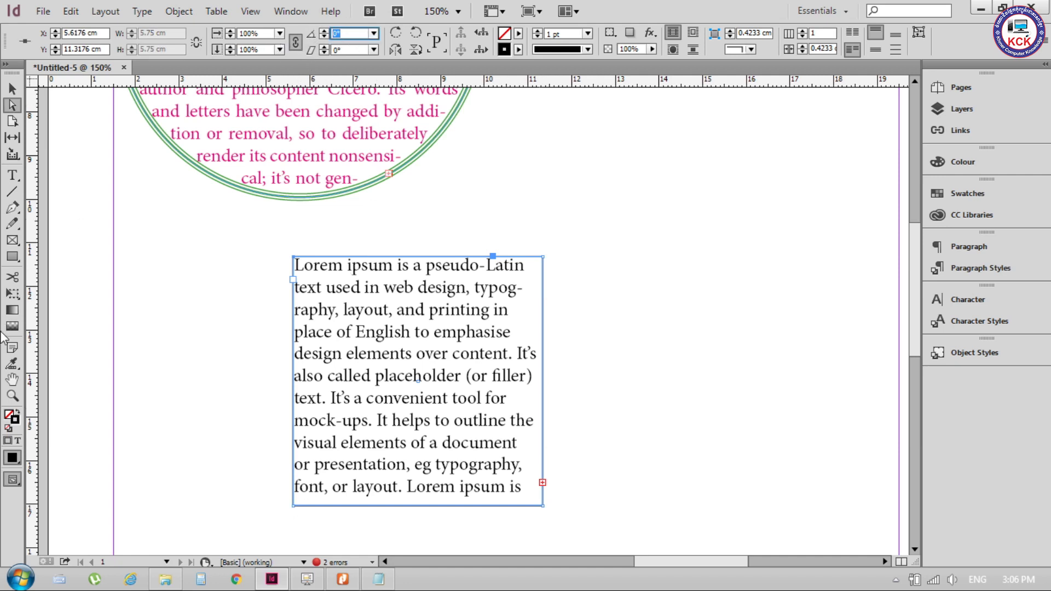
type("45")
key("Return")
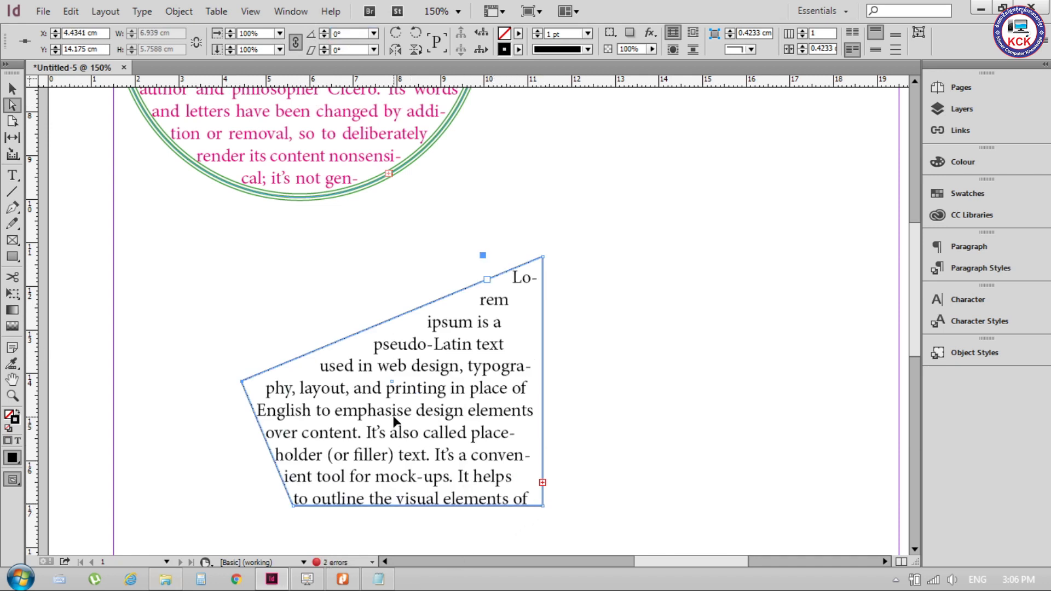
key("ctrl+z")
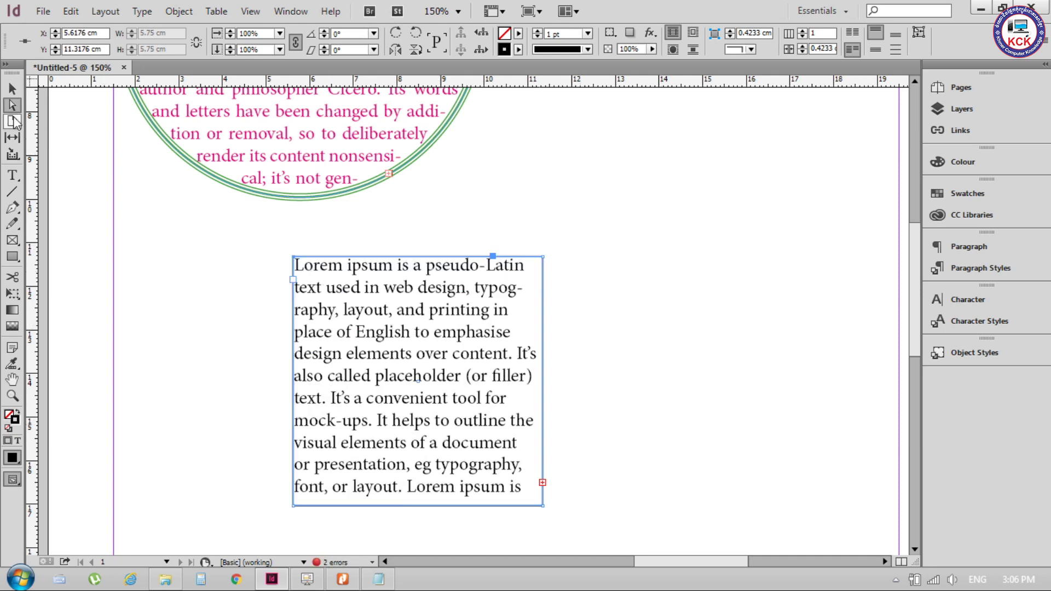
left_click(192, 237)
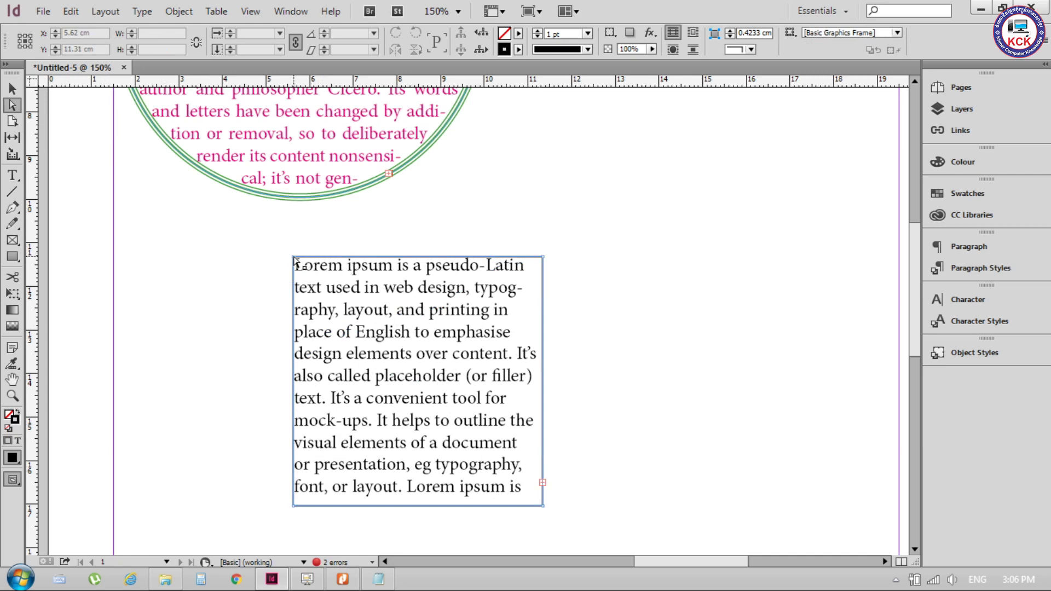
left_click(295, 261)
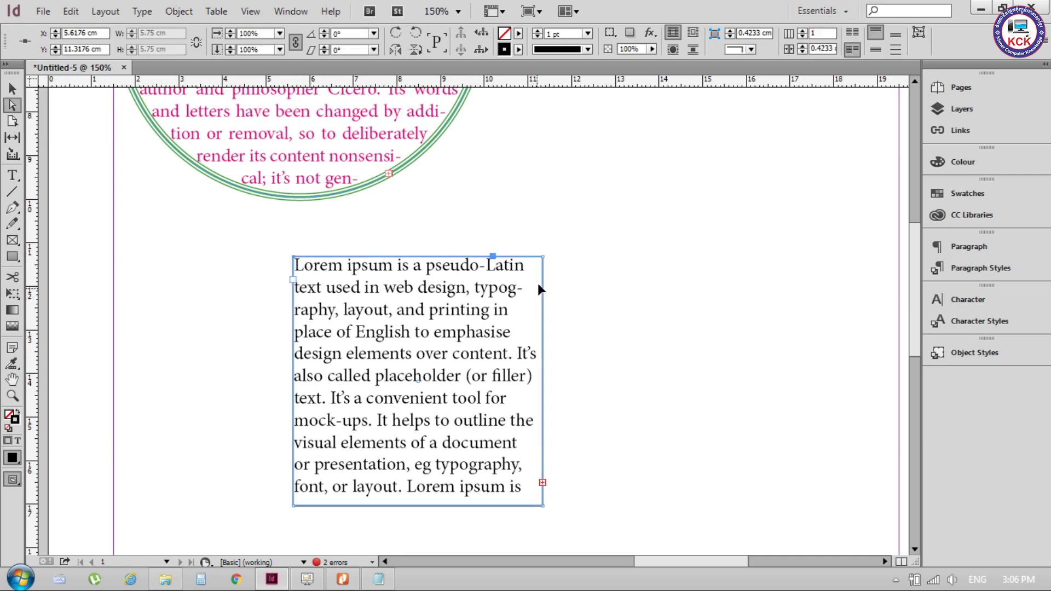
left_click(543, 258)
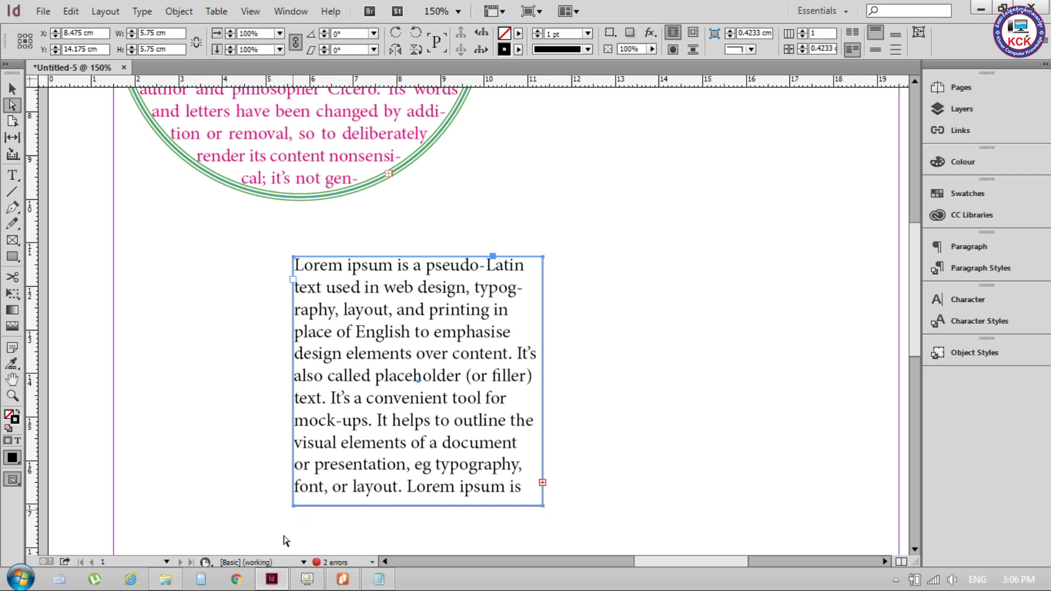
left_click(349, 34)
Rotate the square text frame 45° into a diamond, then bring up Columns.pdf in Nitro Pro.
type("5")
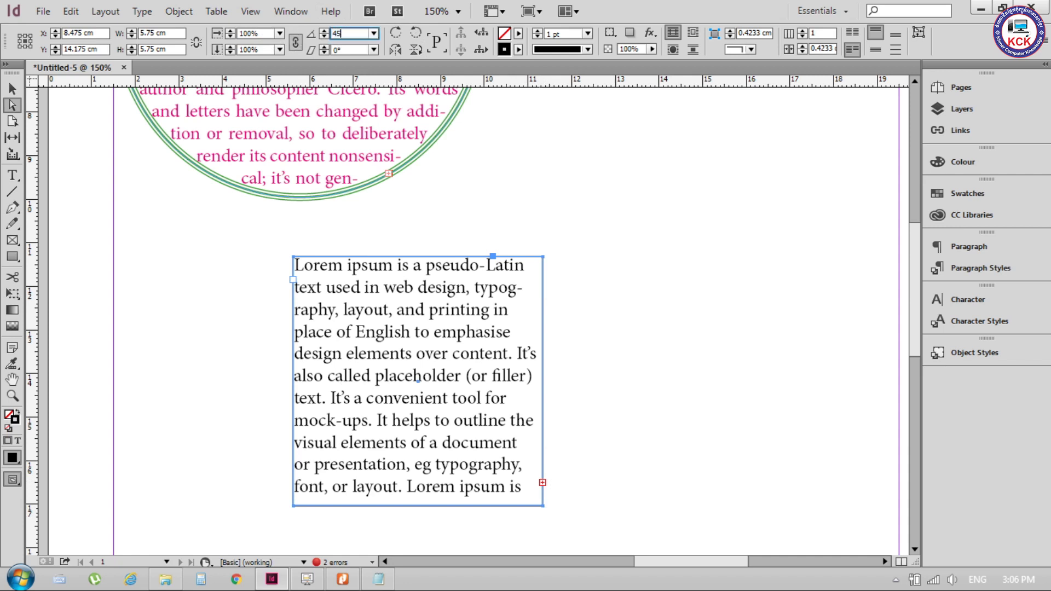
key("Return")
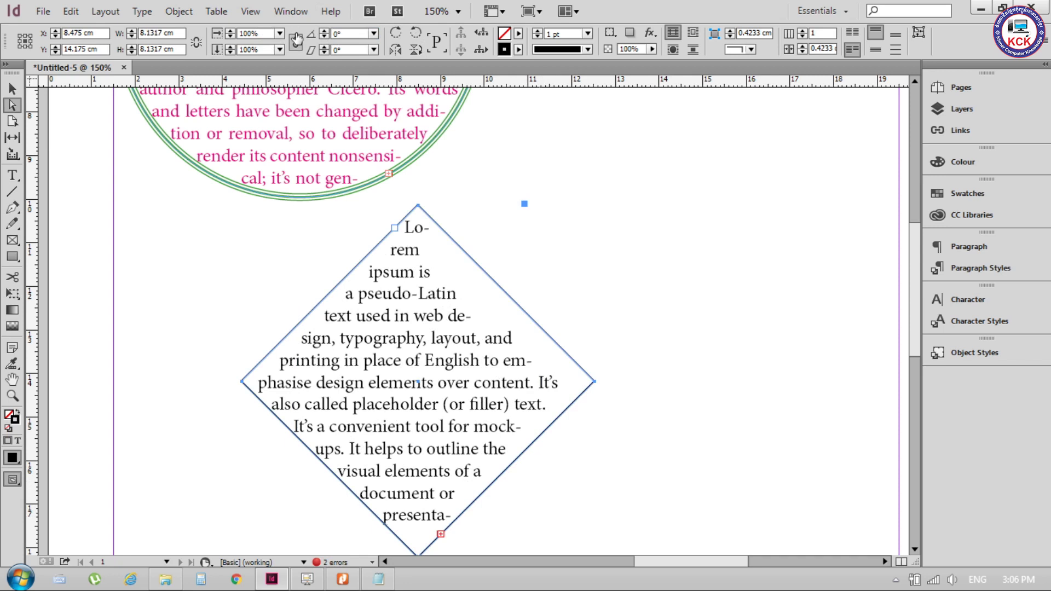
left_click(13, 89)
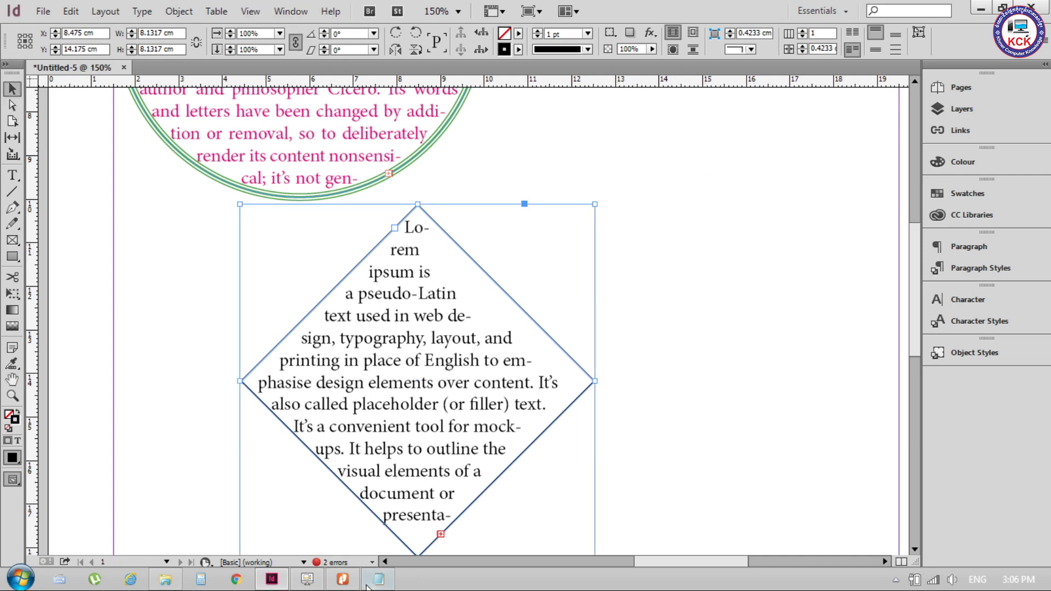
left_click(343, 579)
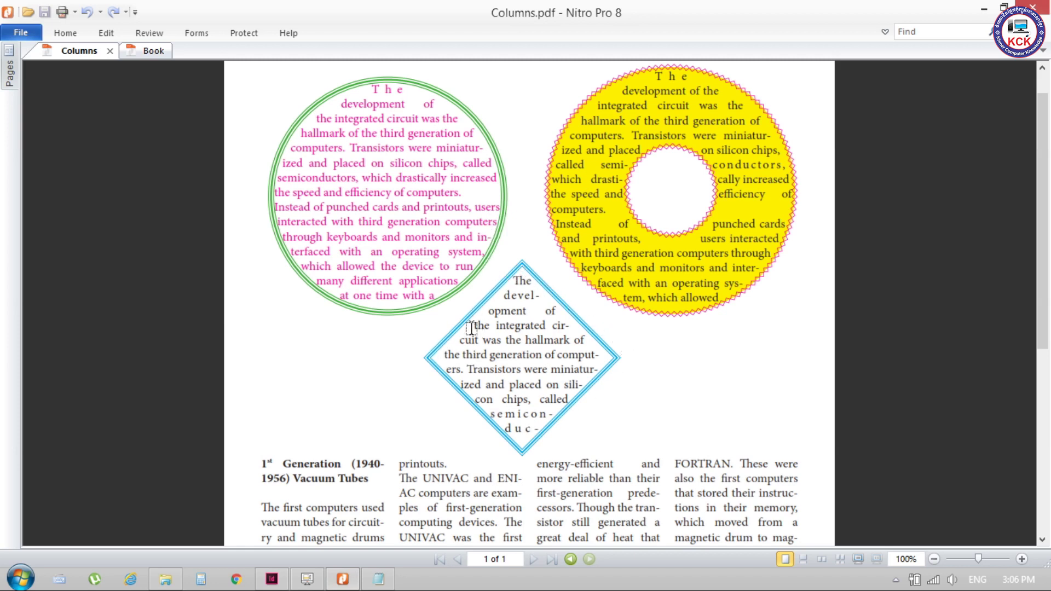
Compare the InDesign diamond against the Columns.pdf reference, then return to InDesign.
left_click(1030, 8)
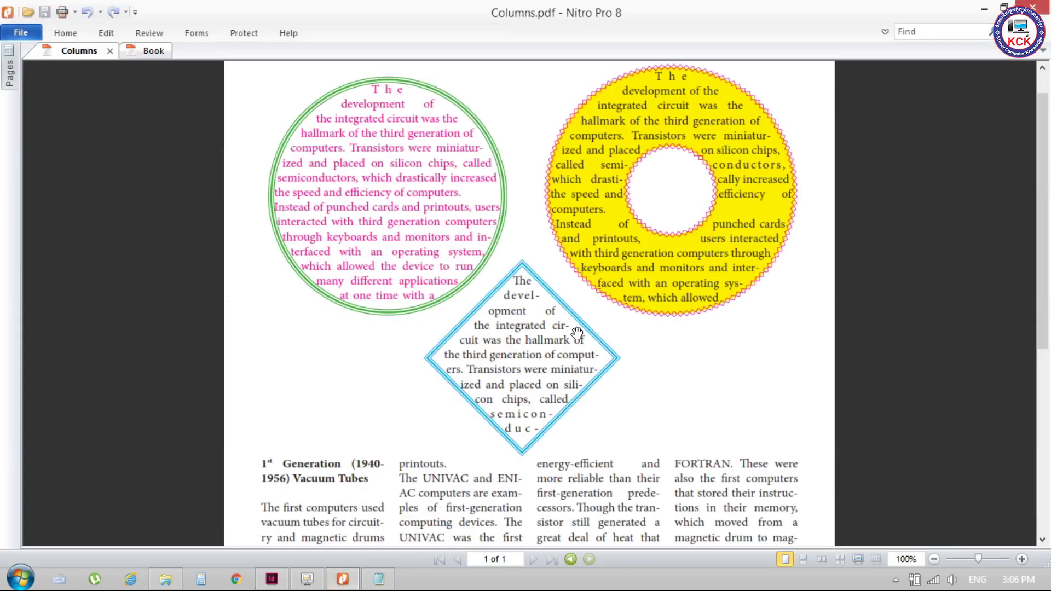
left_click(342, 579)
left_click(980, 6)
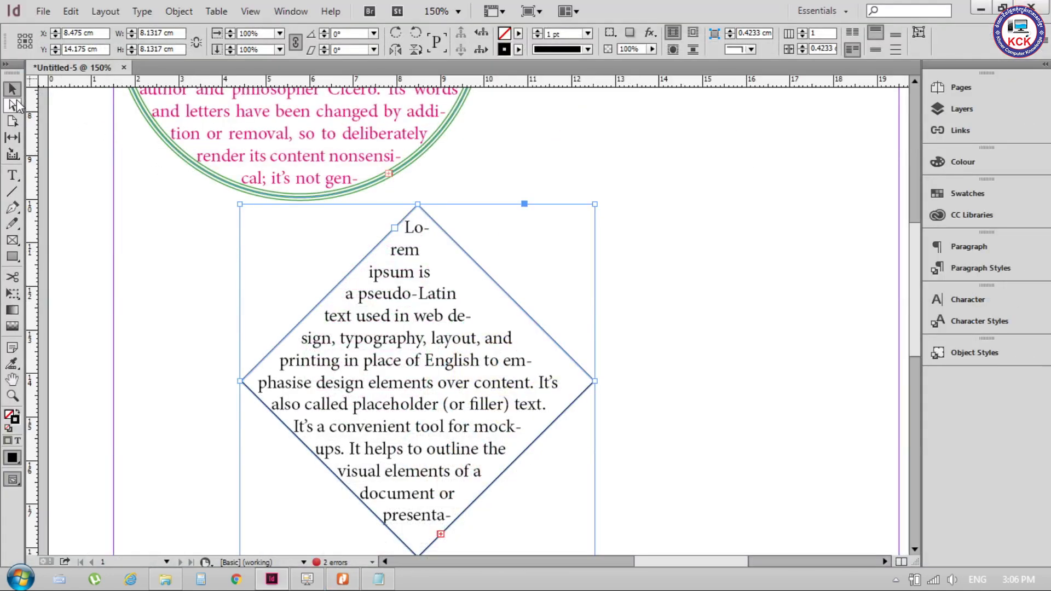
Give the diamond a 5 pt Thin-Thick-Thin stroke in green C=75 M=5 Y=100 K=0, then deselect it.
left_click(586, 50)
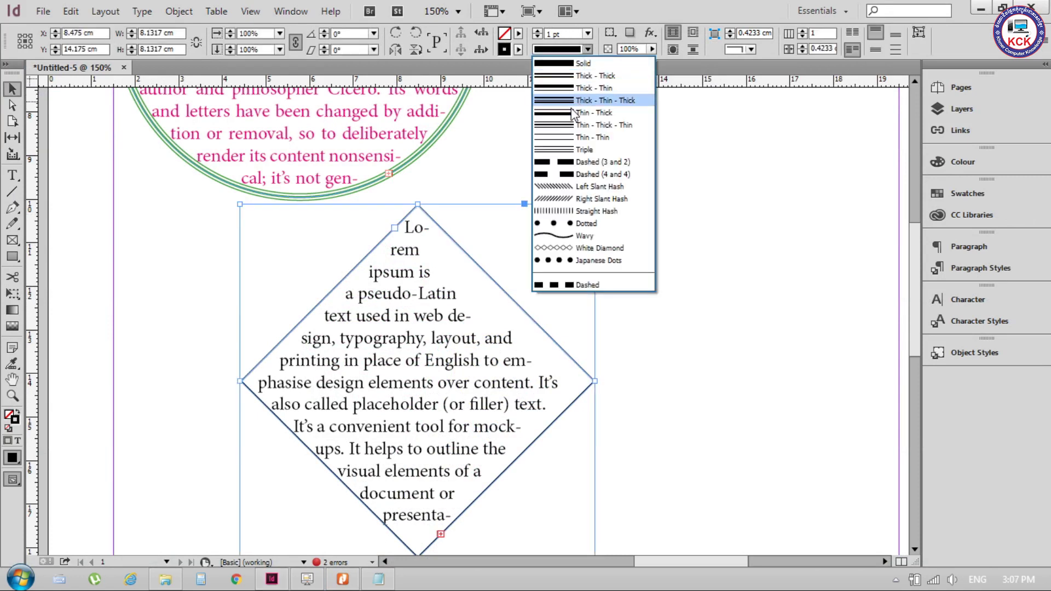
left_click(569, 125)
left_click(519, 49)
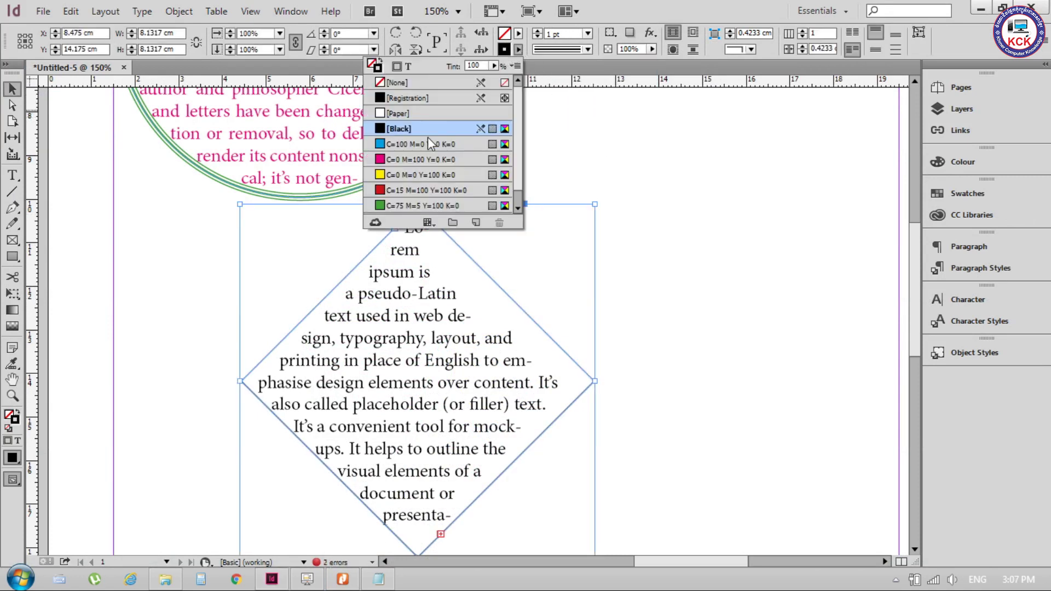
left_click(382, 207)
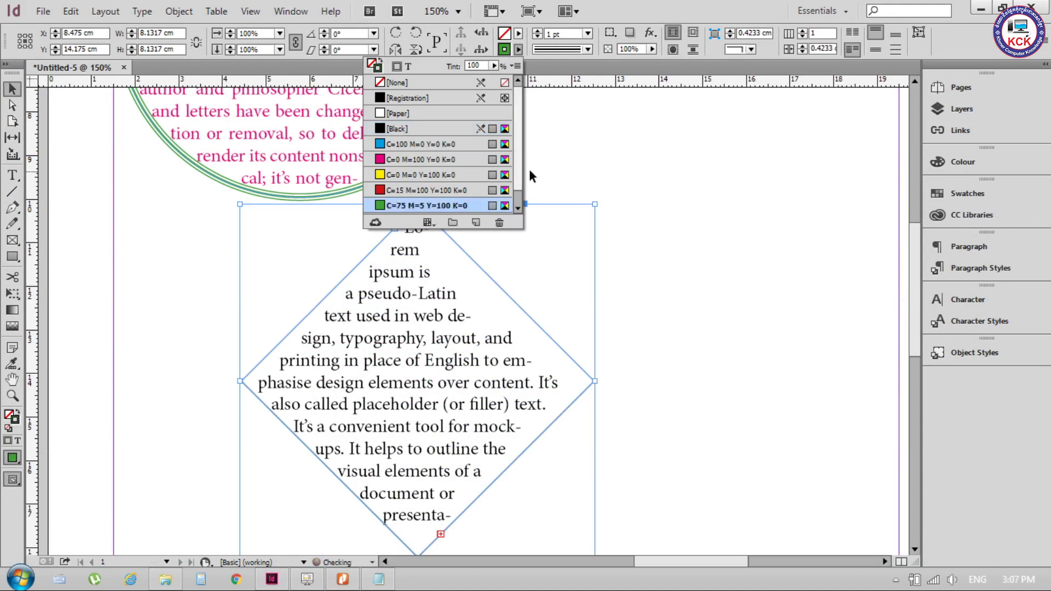
left_click(588, 33)
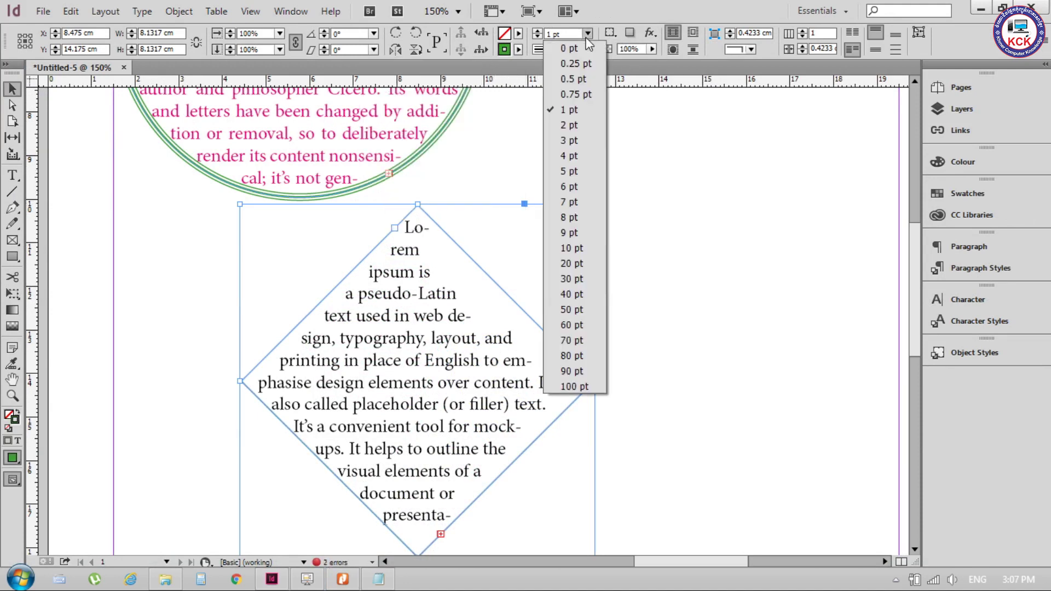
left_click(569, 170)
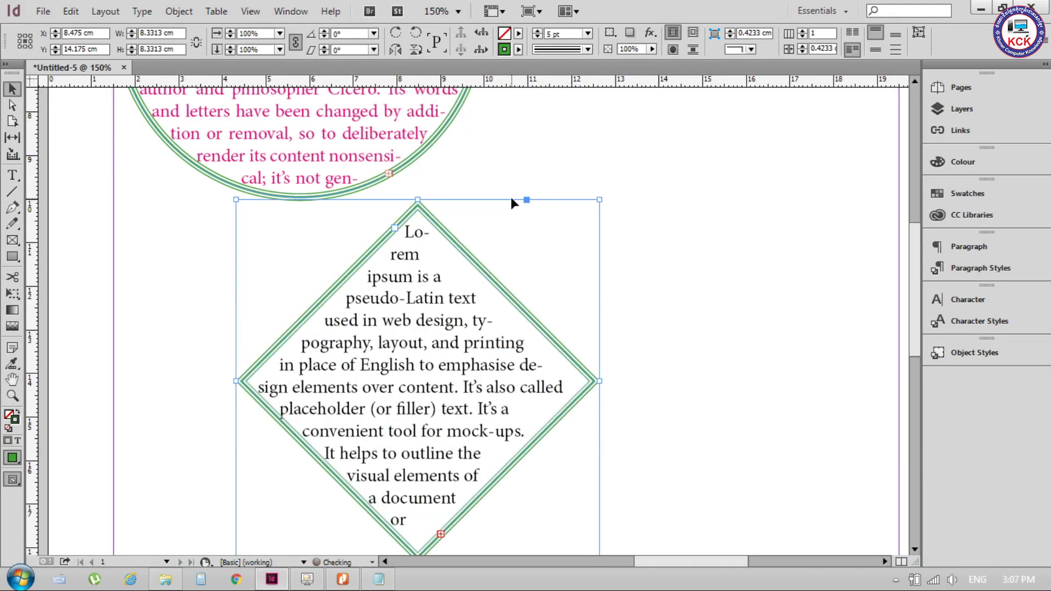
left_click(643, 189)
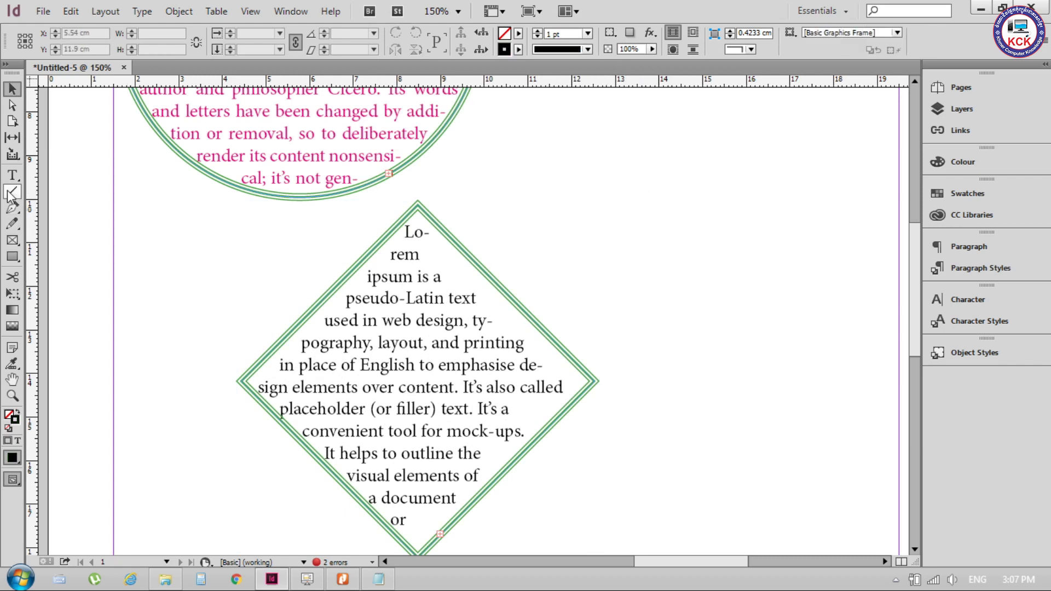
Apply Justify All Lines to all of the diamond's text, then deselect the frame.
left_click(12, 175)
left_click(386, 356)
key("ctrl+a")
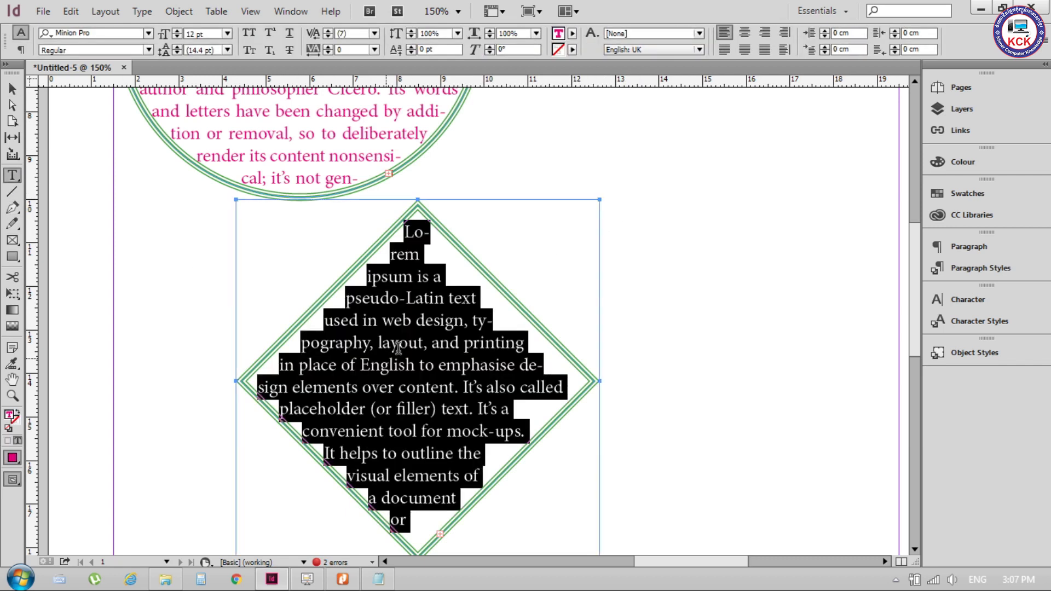
left_click(740, 52)
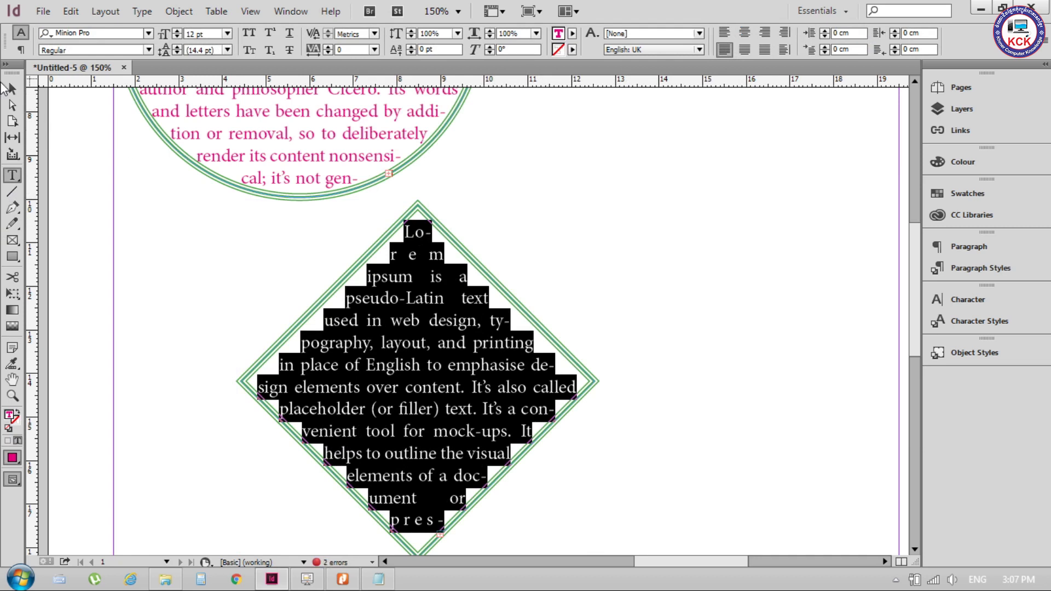
key("Escape")
left_click(657, 245)
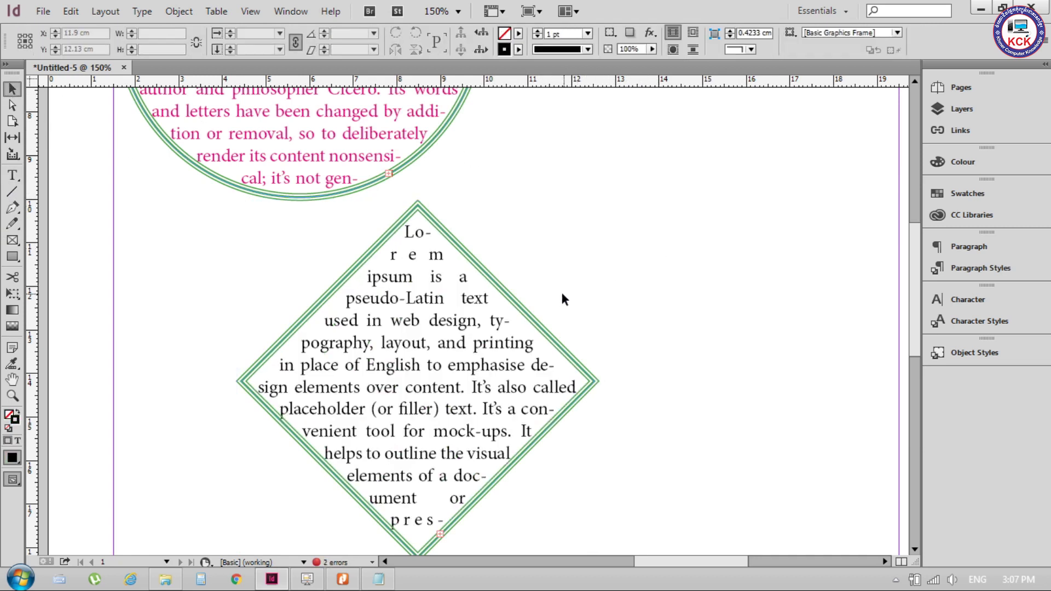
Zoom and pan the view to inspect the circle and justified diamond frames.
scroll(560, 290, "down", 1)
scroll(560, 290, "down", 2)
scroll(544, 317, "up", 1)
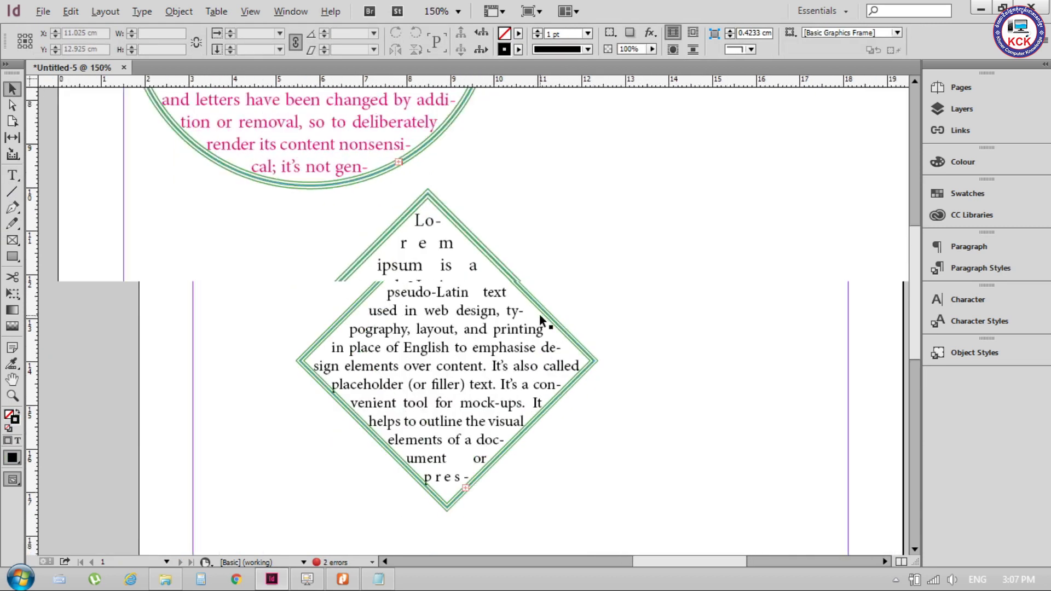
scroll(479, 323, "up", 5)
key("alt")
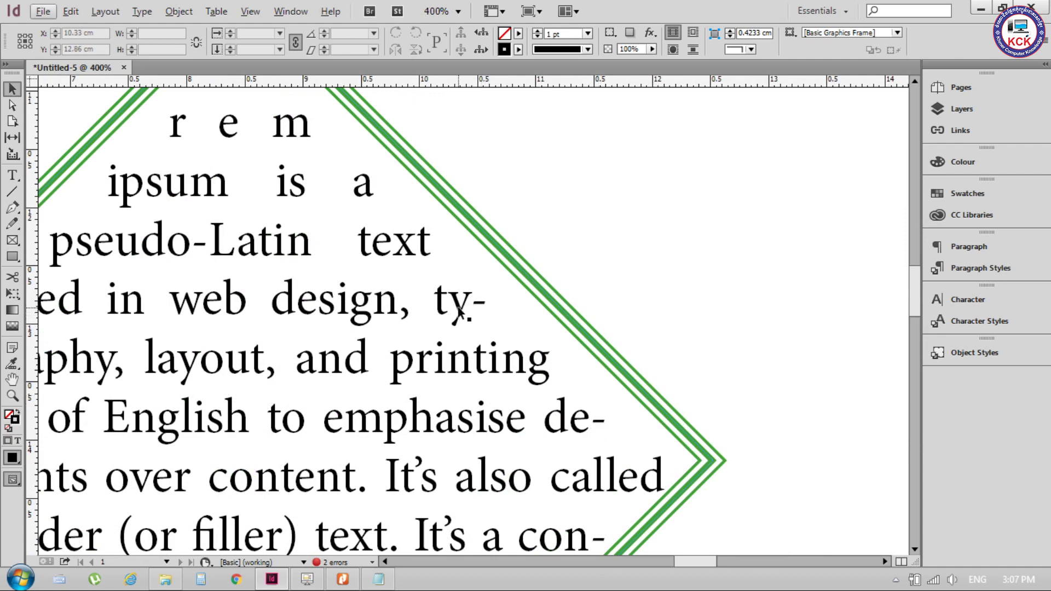
scroll(401, 224, "down", 1)
scroll(410, 228, "down", 3)
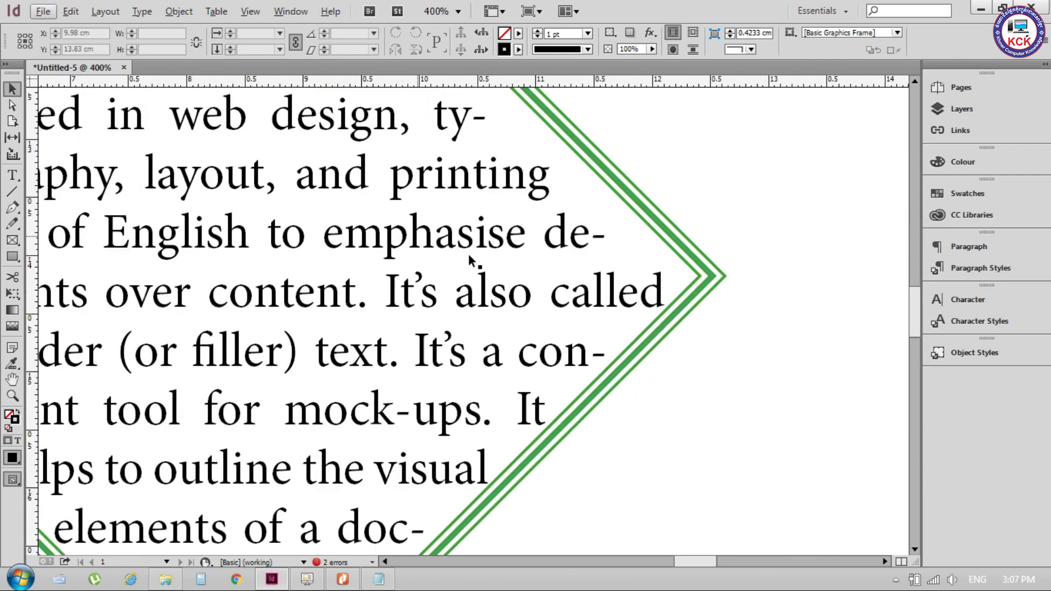
scroll(467, 251, "down", 1)
scroll(485, 261, "down", 2)
scroll(485, 259, "up", 1)
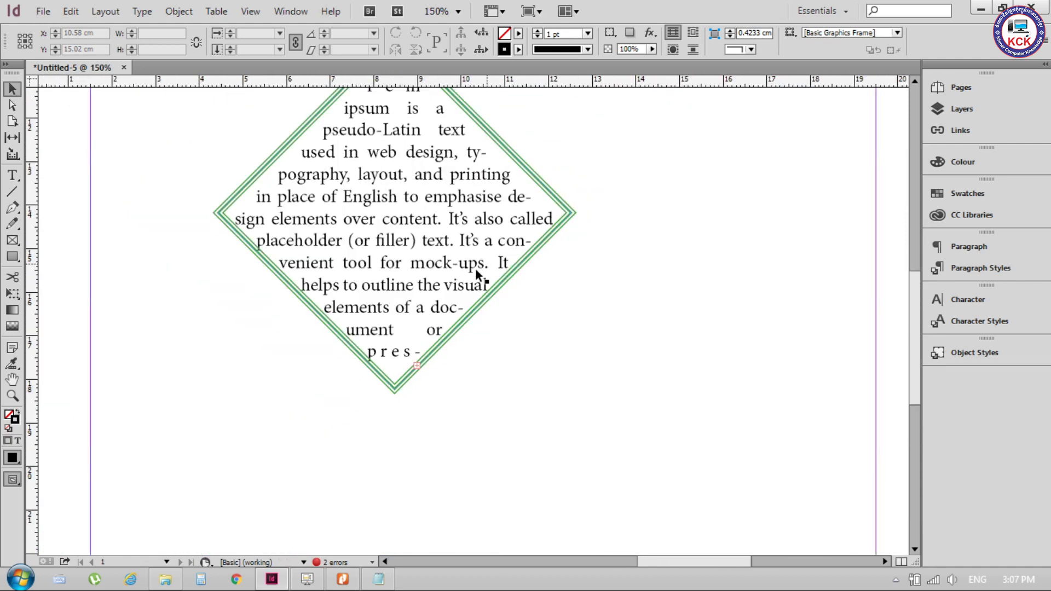
scroll(406, 331, "up", 1)
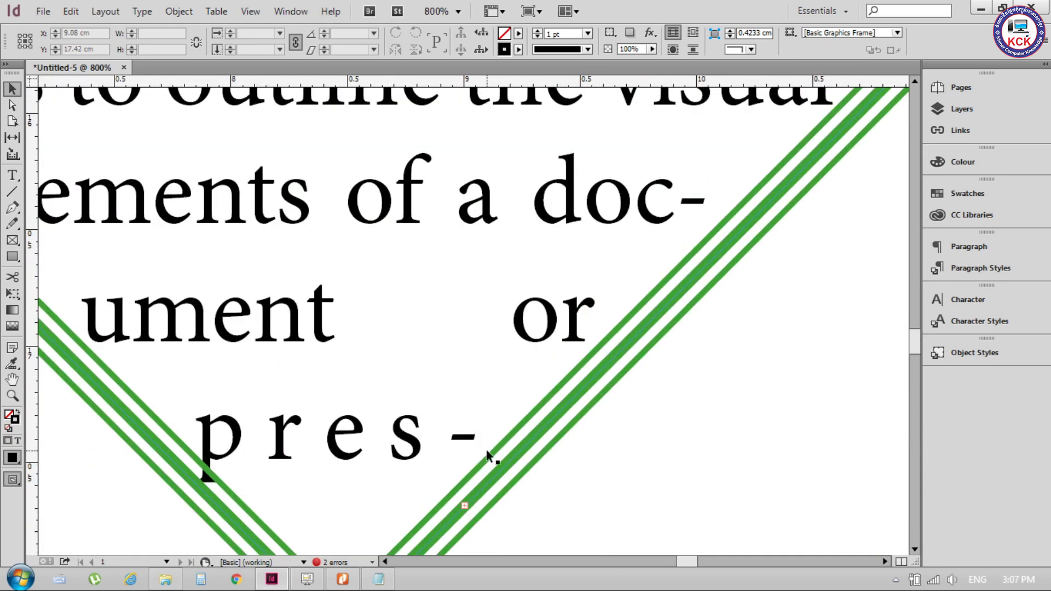
scroll(466, 442, "down", 2)
scroll(464, 428, "down", 2)
scroll(464, 428, "down", 1)
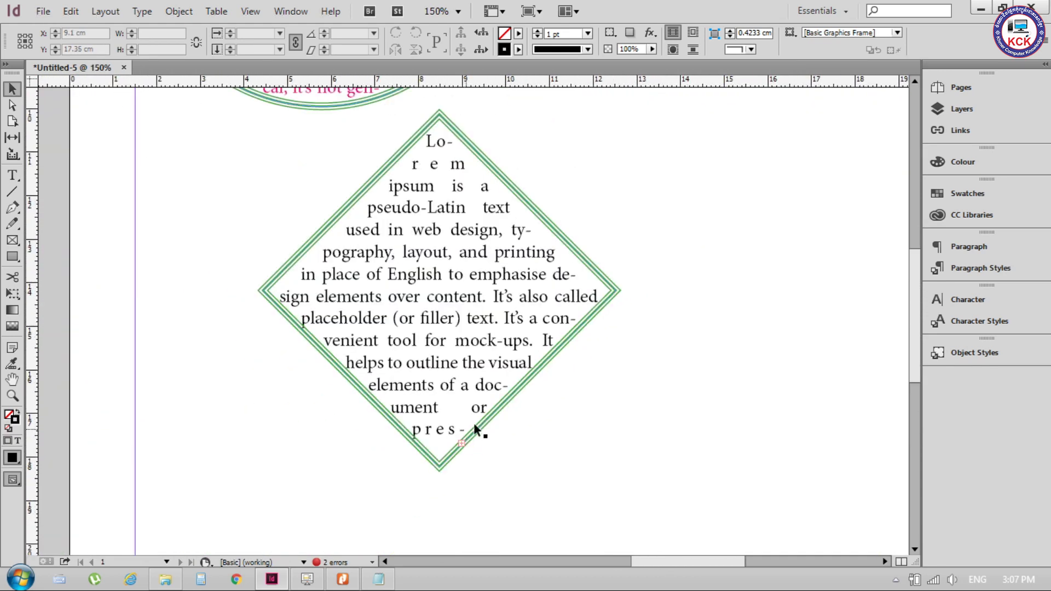
scroll(515, 350, "down", 1)
scroll(701, 231, "down", 1)
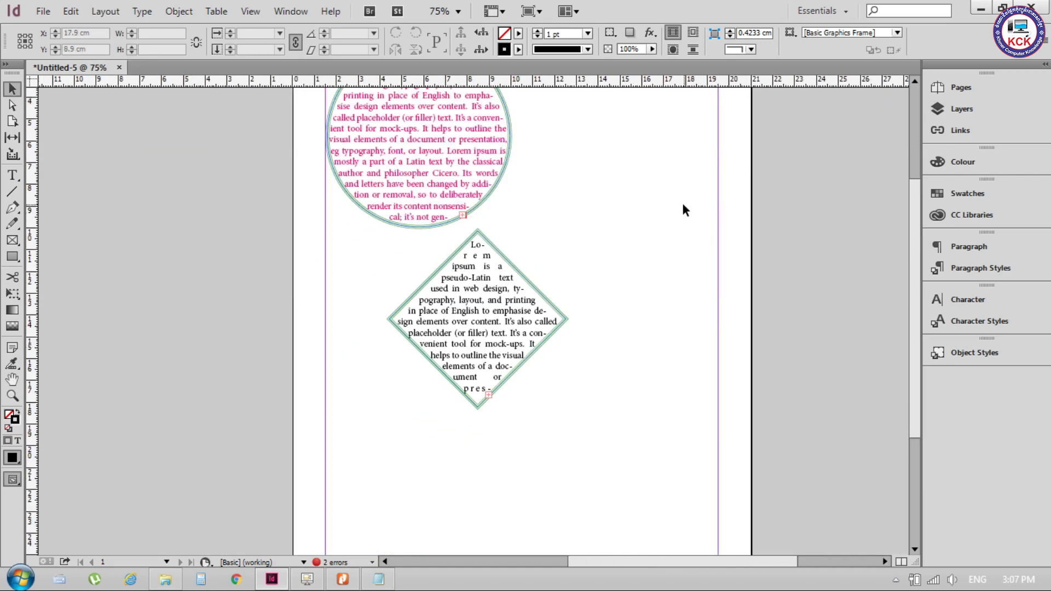
left_click_drag(681, 203, 566, 348)
Switch to Nitro Pro 8 to view the circle, ring and diamond shapes in Columns.pdf.
key("alt+Tab")
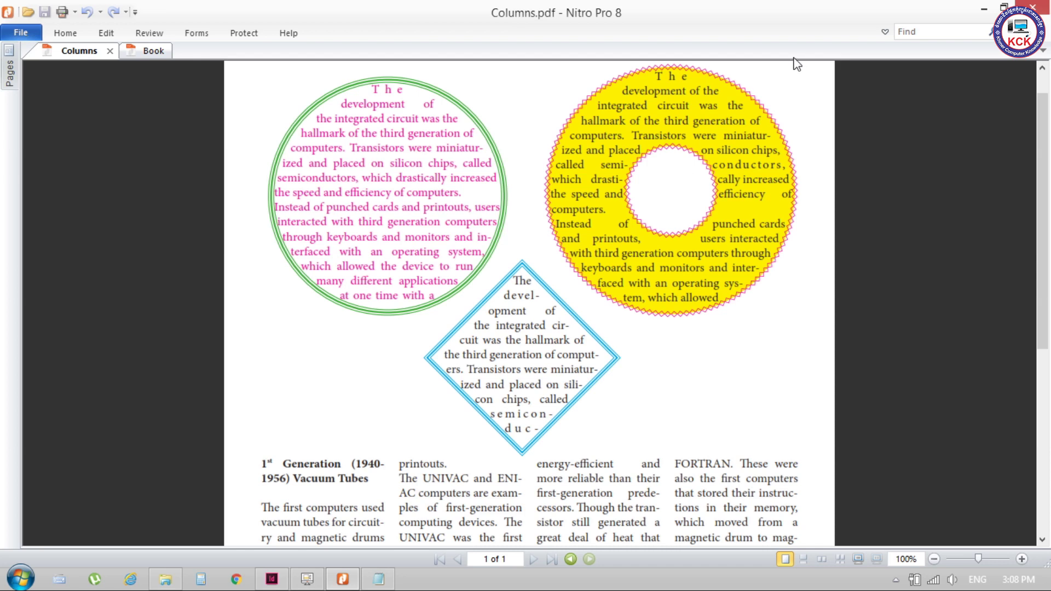
Back in InDesign, move the diamond frame to the page's left edge and deselect it.
left_click(272, 578)
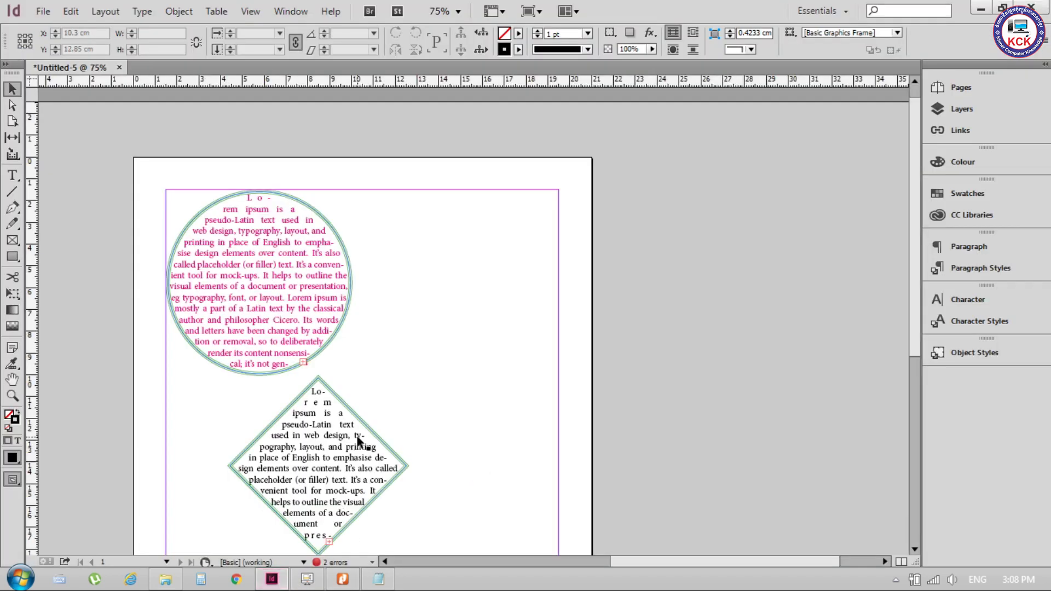
left_click_drag(309, 461, 248, 470)
left_click(417, 406)
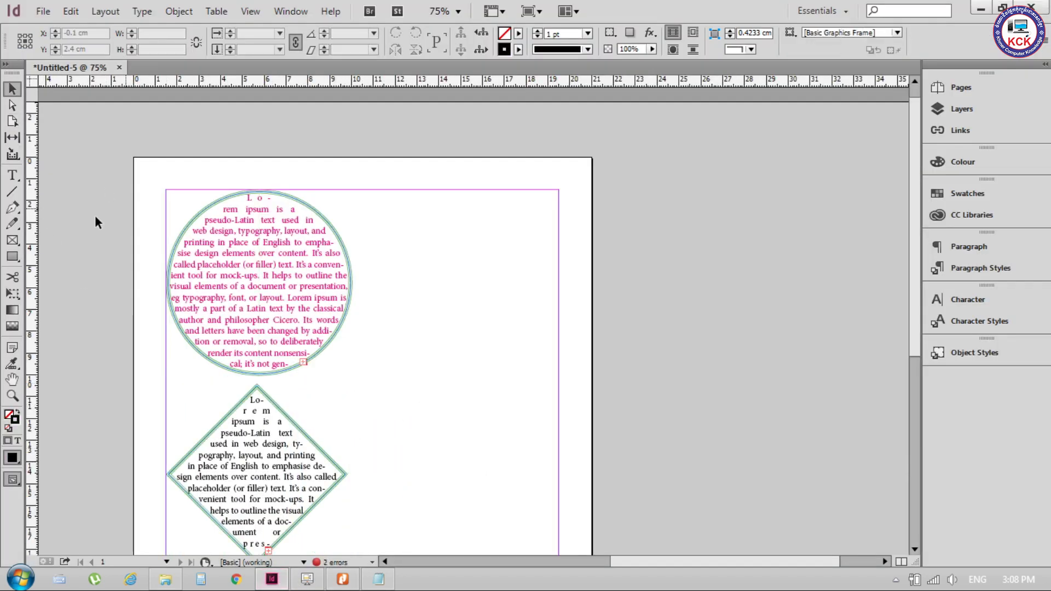
Draw a 9.2 cm circle right of the pink circle and nudge it slightly right.
left_click_drag(16, 256, 81, 272)
mouse_move(438, 315)
left_mouse_down()
mouse_move(617, 415)
mouse_move(606, 415)
left_mouse_up()
key("v")
left_click_drag(455, 217, 476, 216)
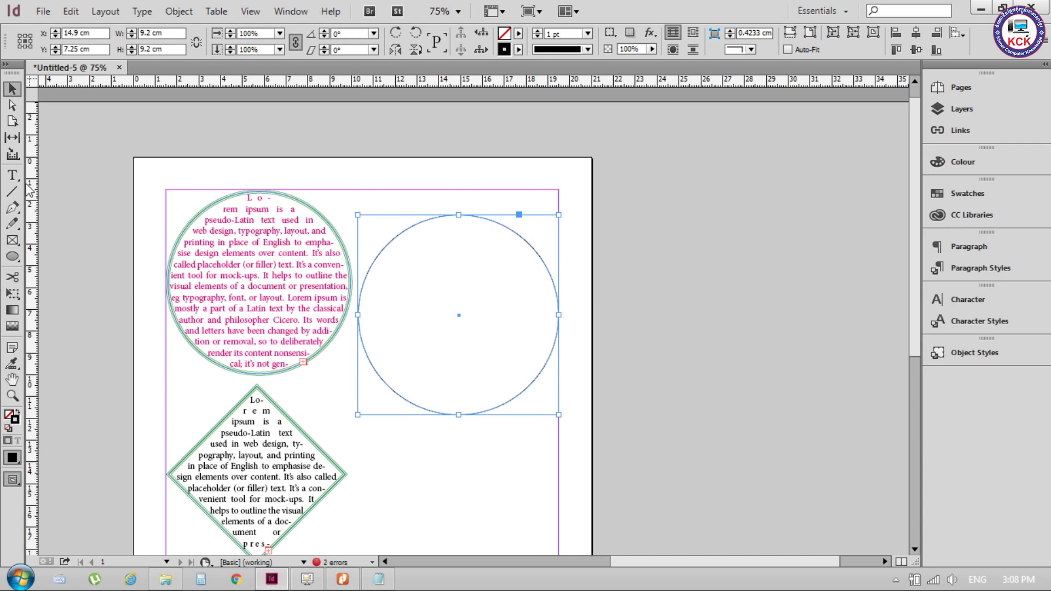
Turn the new circle into a text frame holding black Lorem ipsum placeholder text, then reselect it.
left_click(12, 175)
left_click(399, 276)
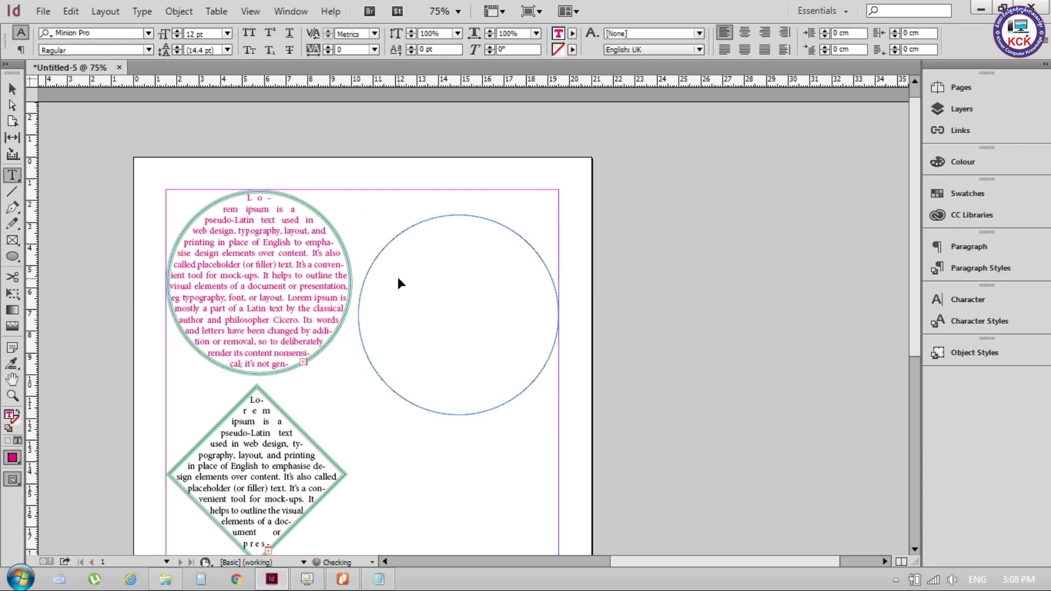
key("ctrl+v")
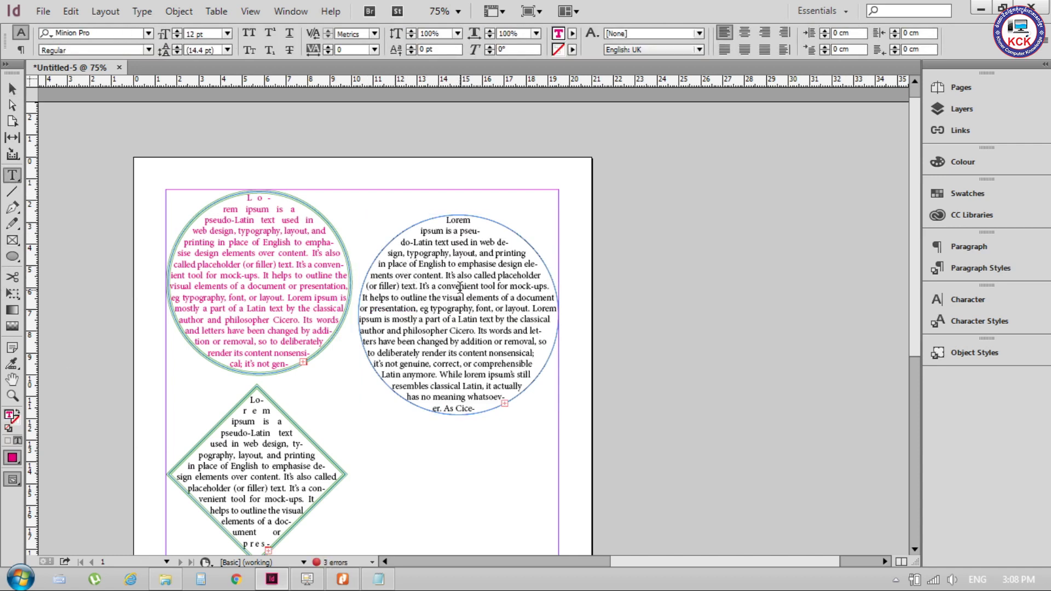
key("ctrl+a")
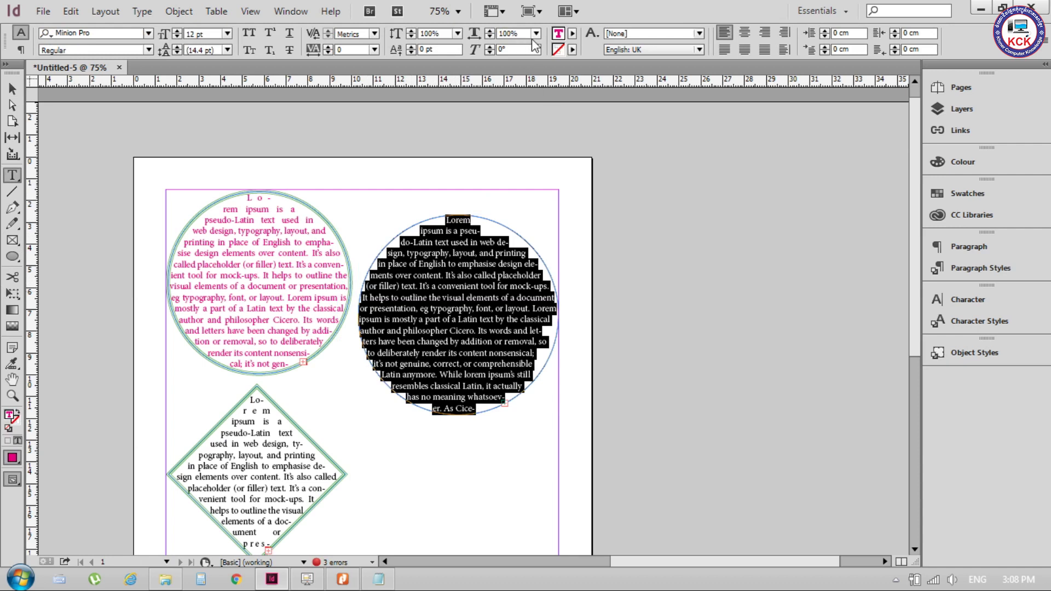
left_click(572, 33)
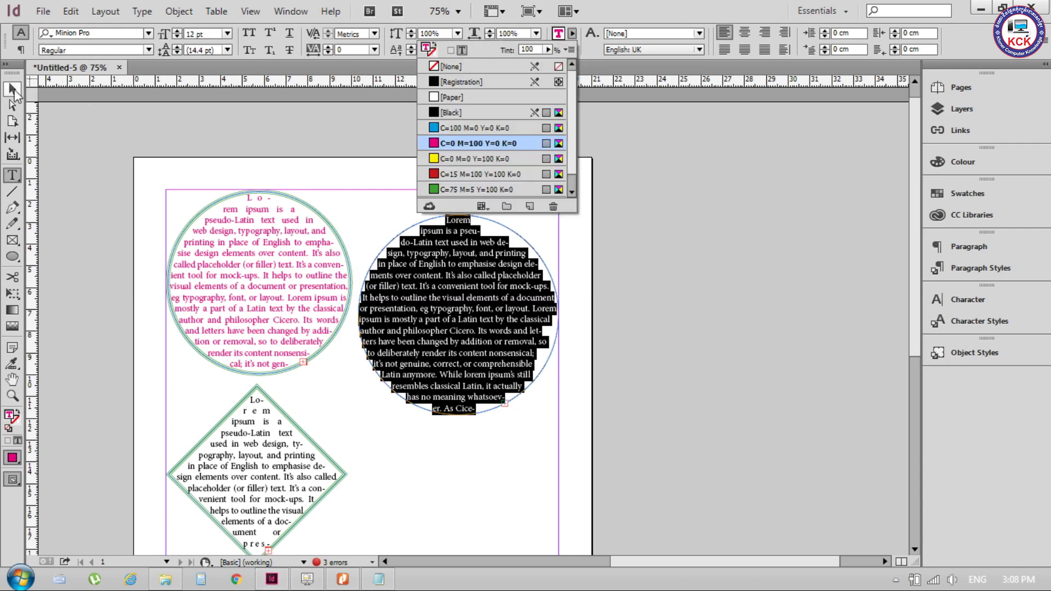
key("Escape")
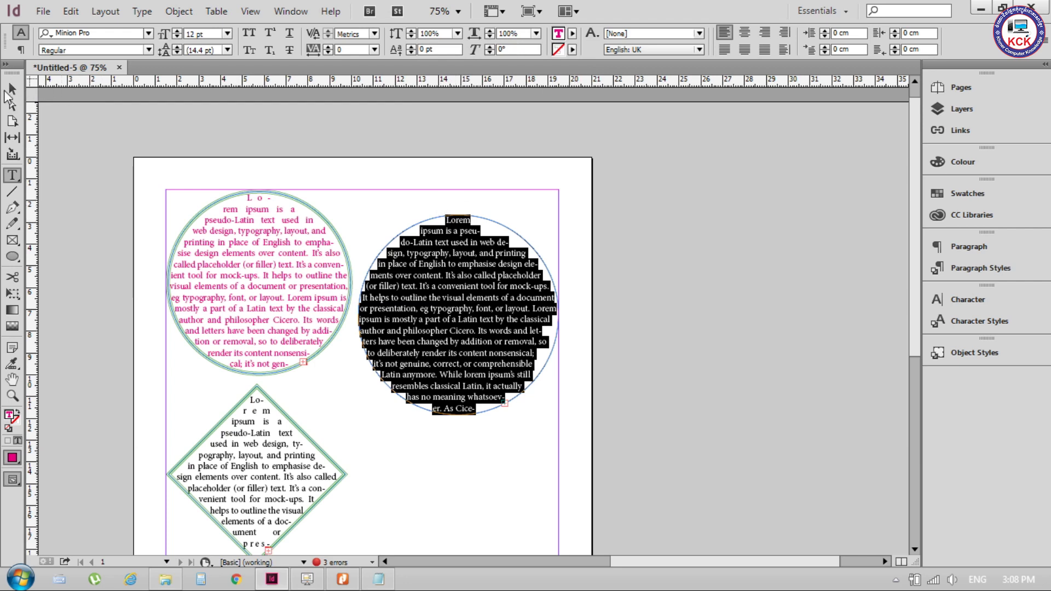
left_click(11, 90)
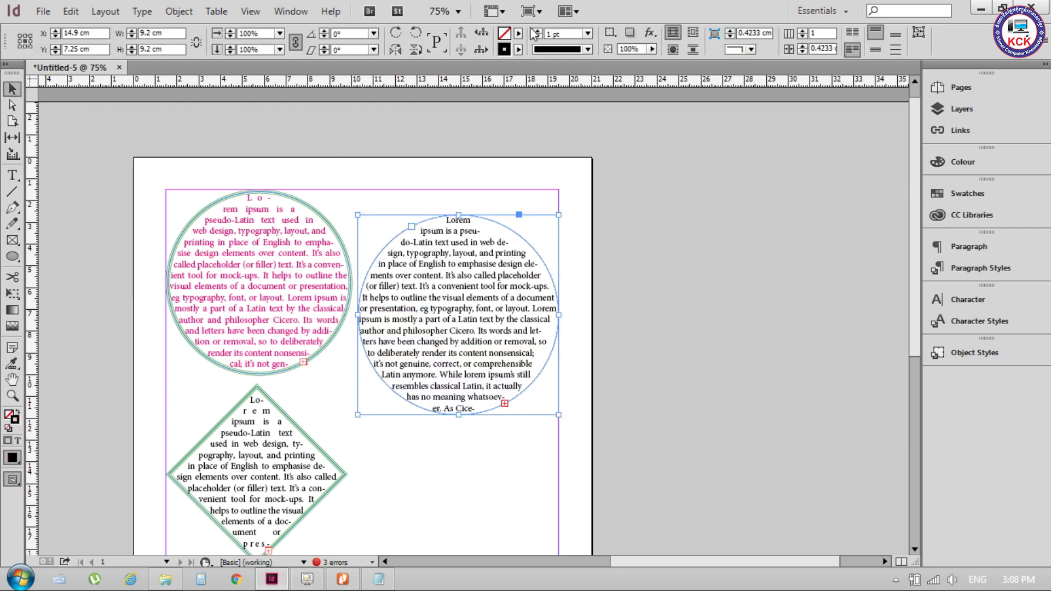
left_click(518, 33)
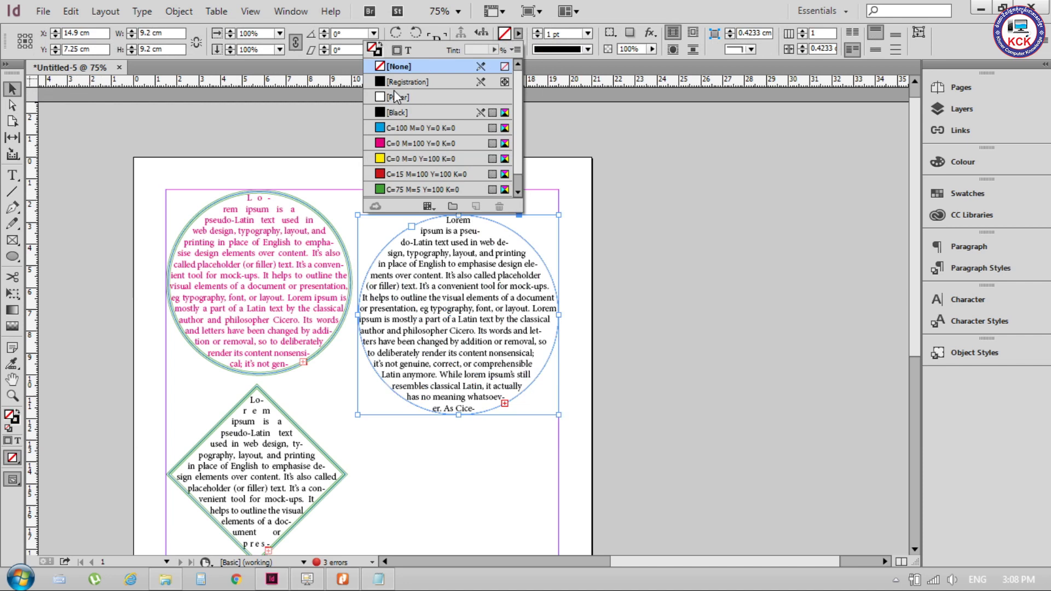
left_click(380, 160)
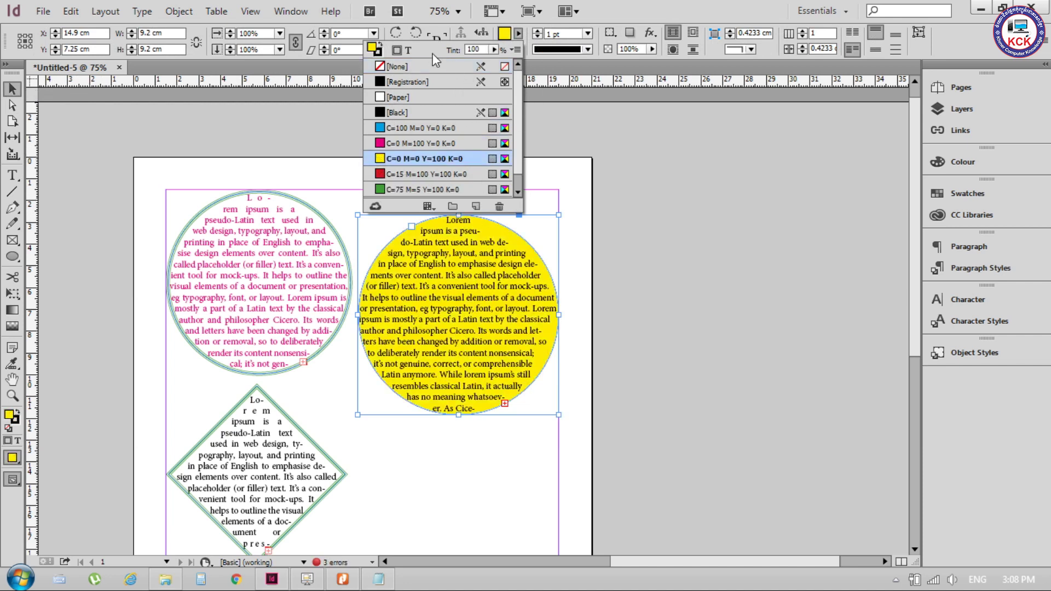
left_click(408, 50)
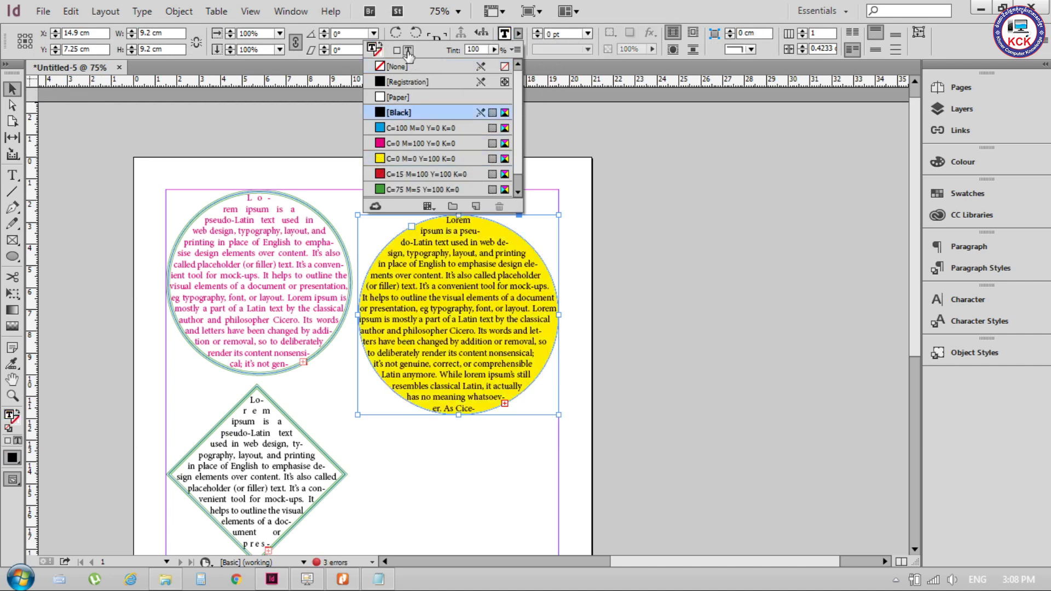
left_click(343, 578)
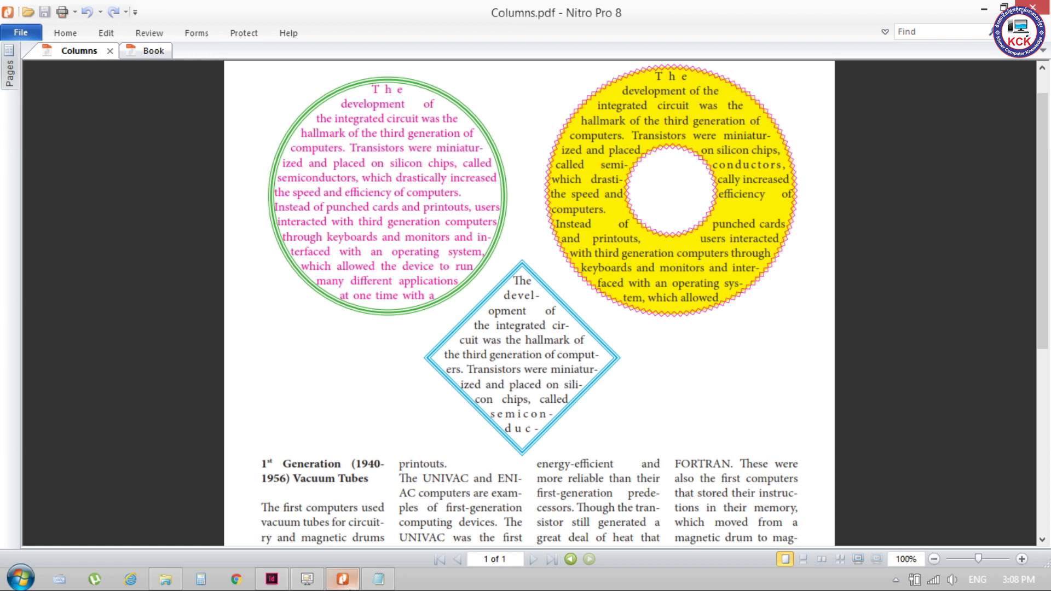
left_click(342, 579)
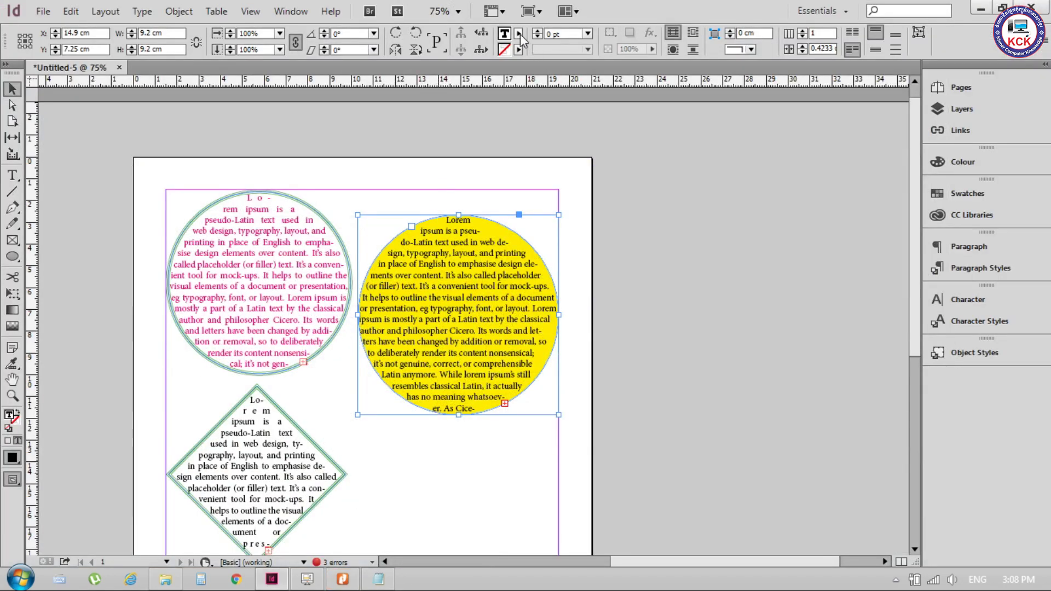
left_click(517, 49)
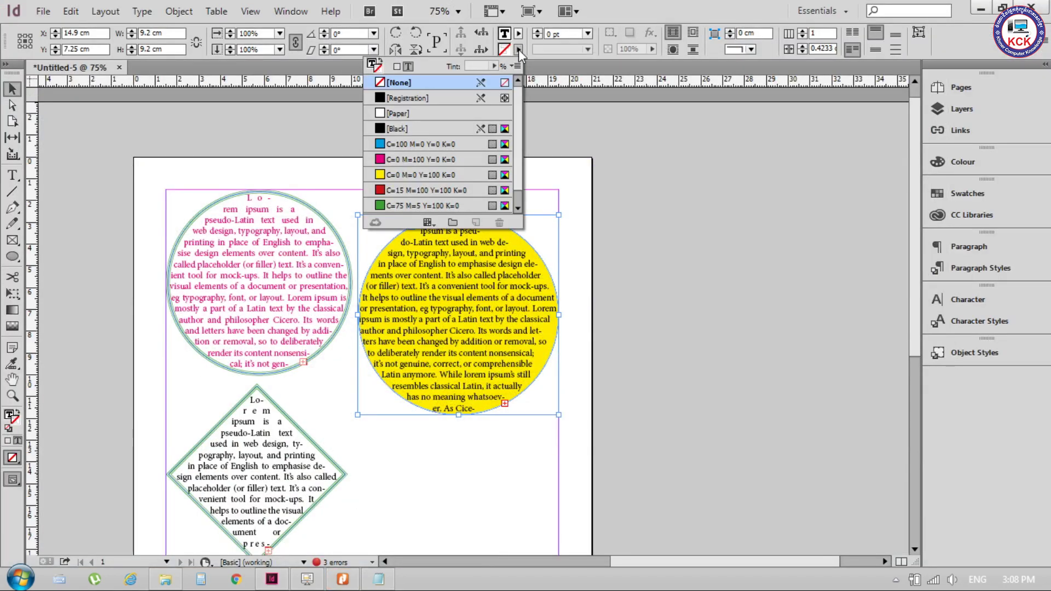
left_click(353, 581)
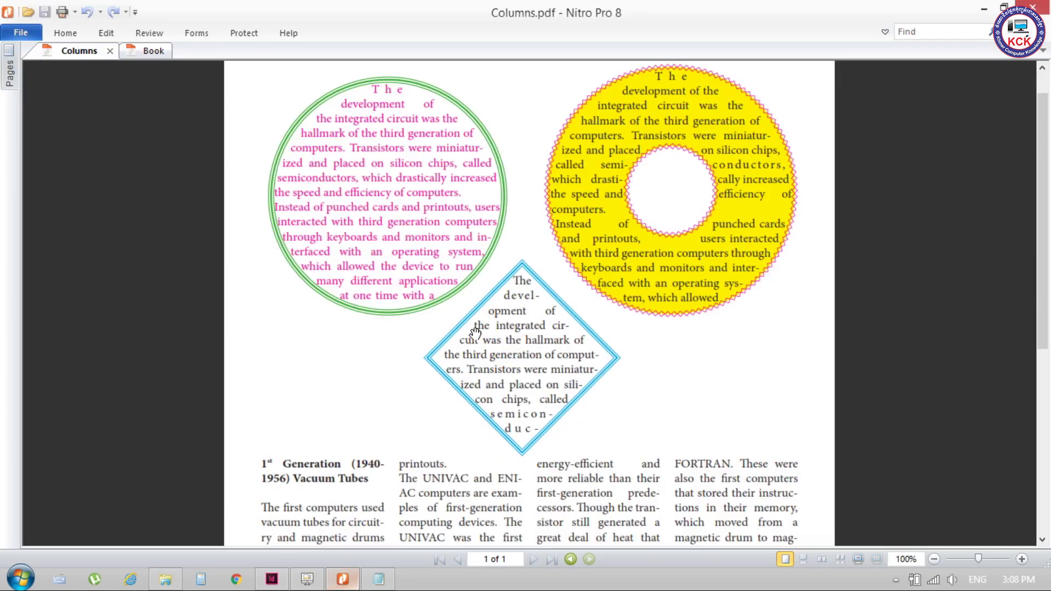
left_click(981, 10)
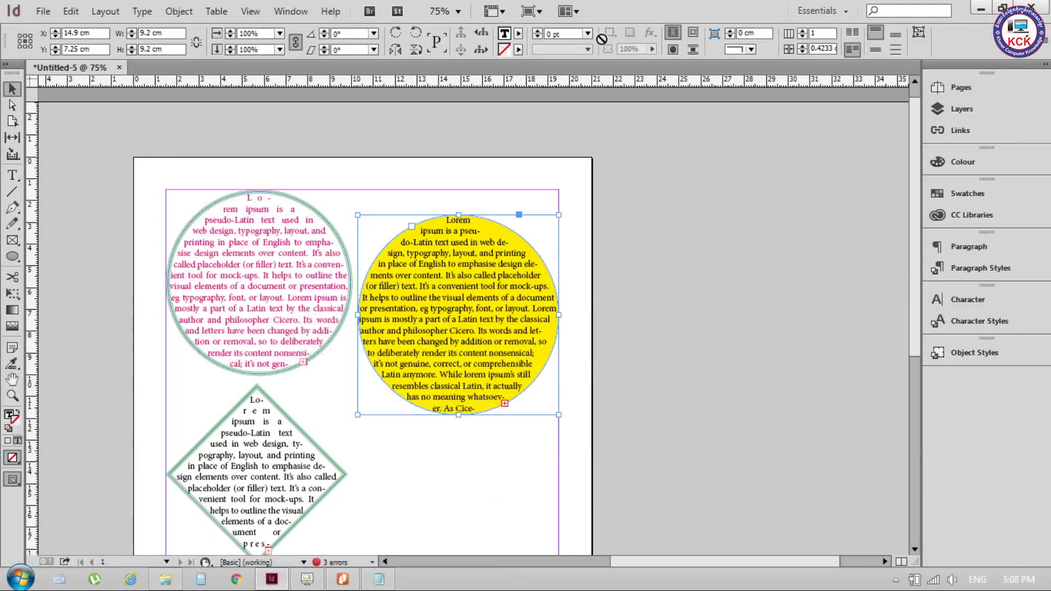
left_click(518, 49)
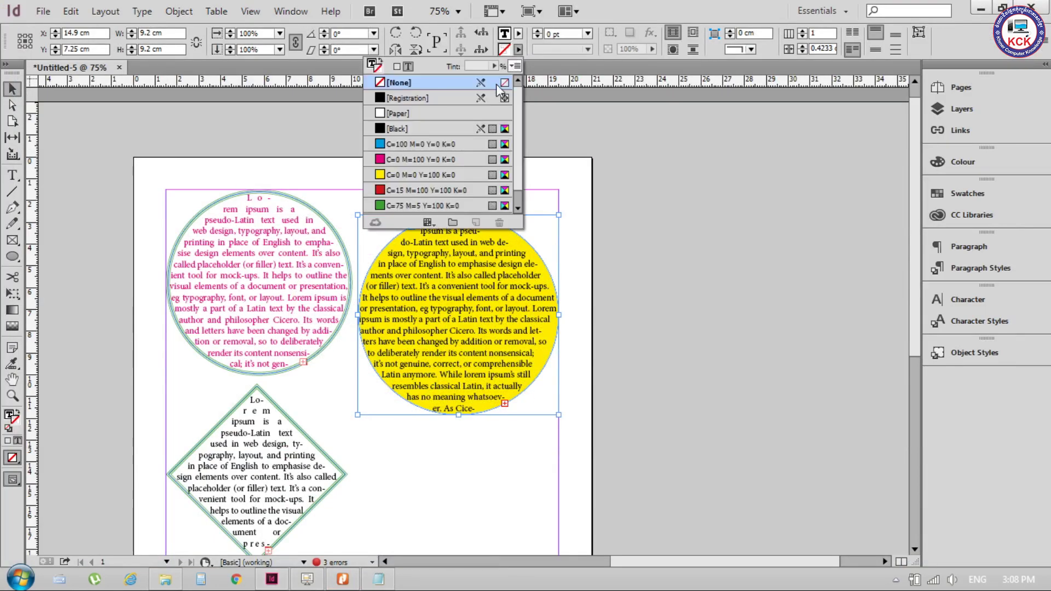
left_click(384, 192)
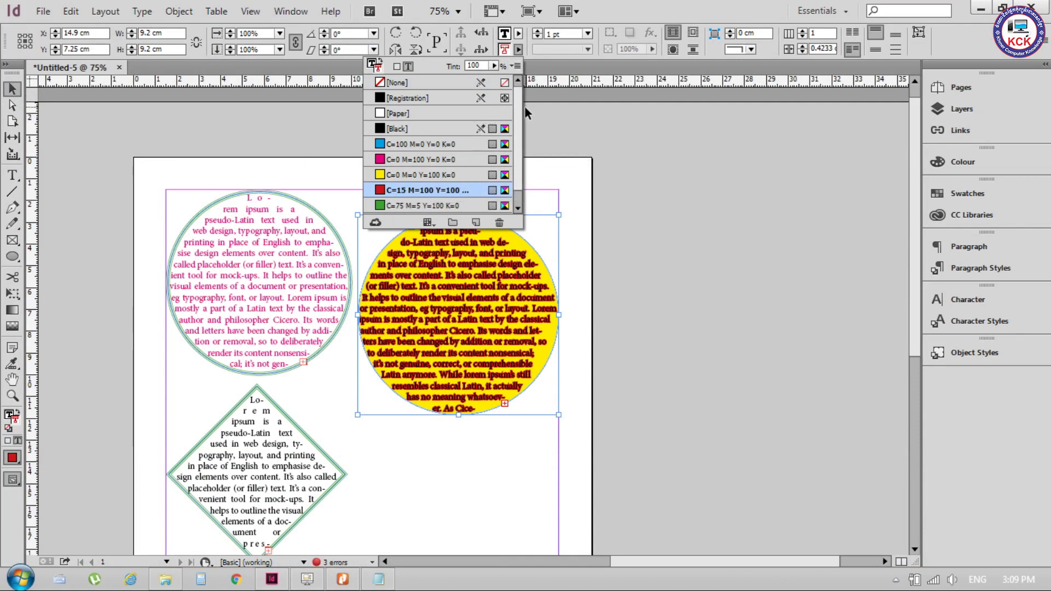
key("Escape")
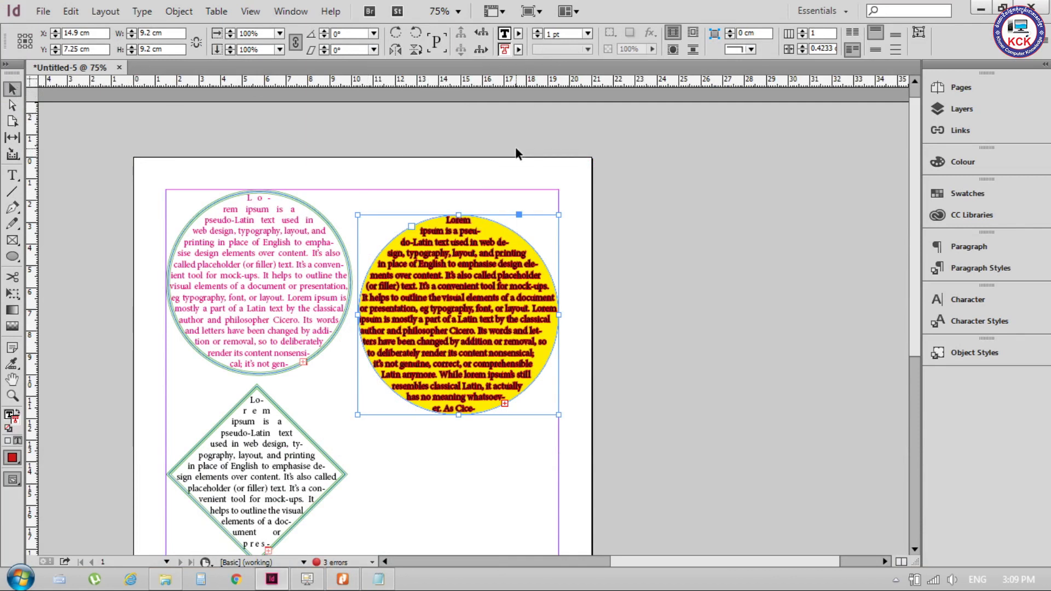
key("Escape")
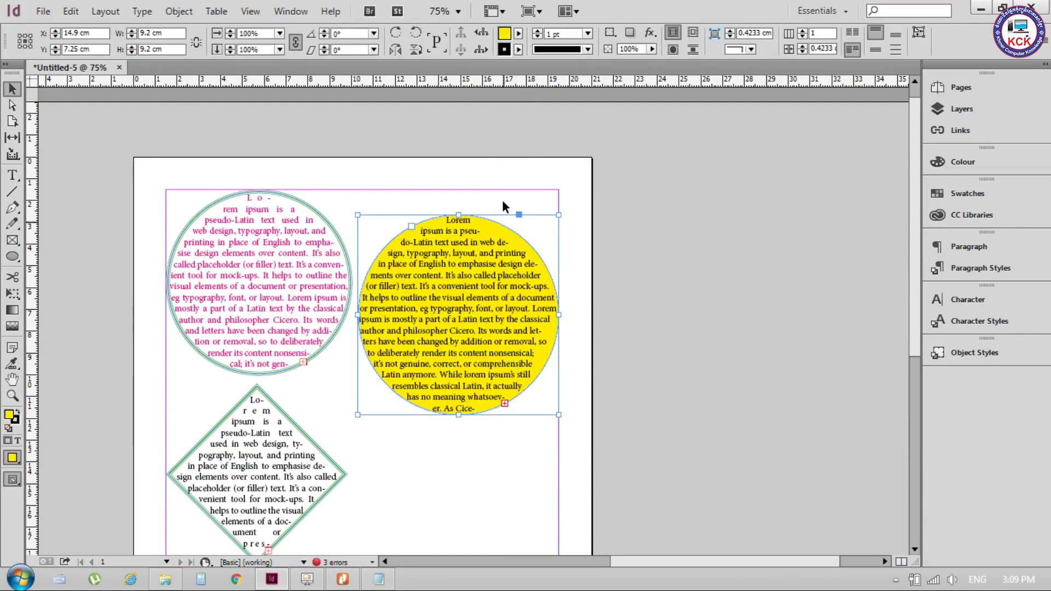
Set the yellow circle's outline to the red C=15 M=100 Y=100 K=0 swatch.
left_click(518, 49)
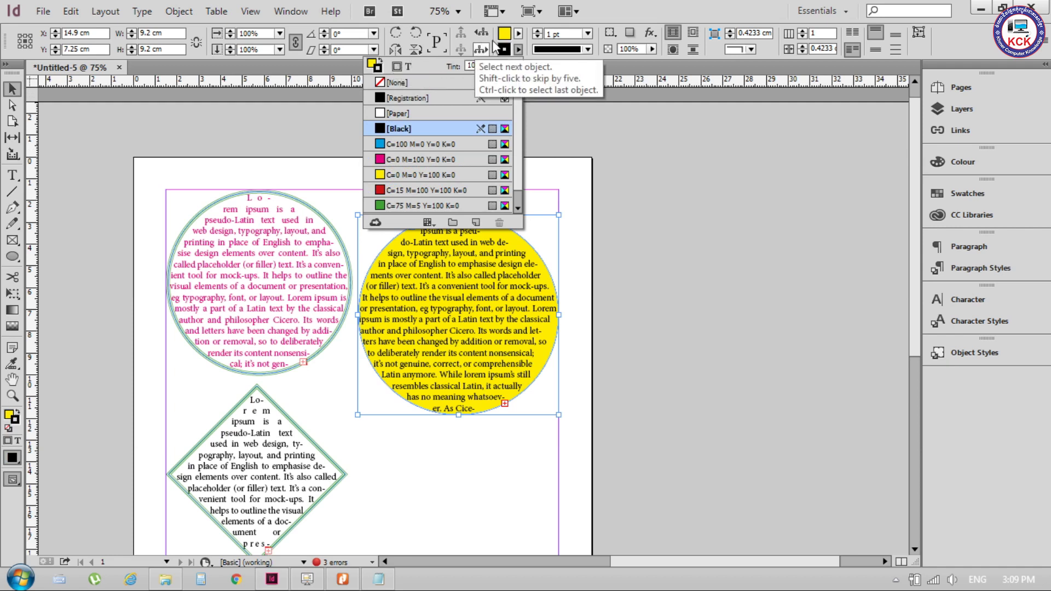
left_click(630, 141)
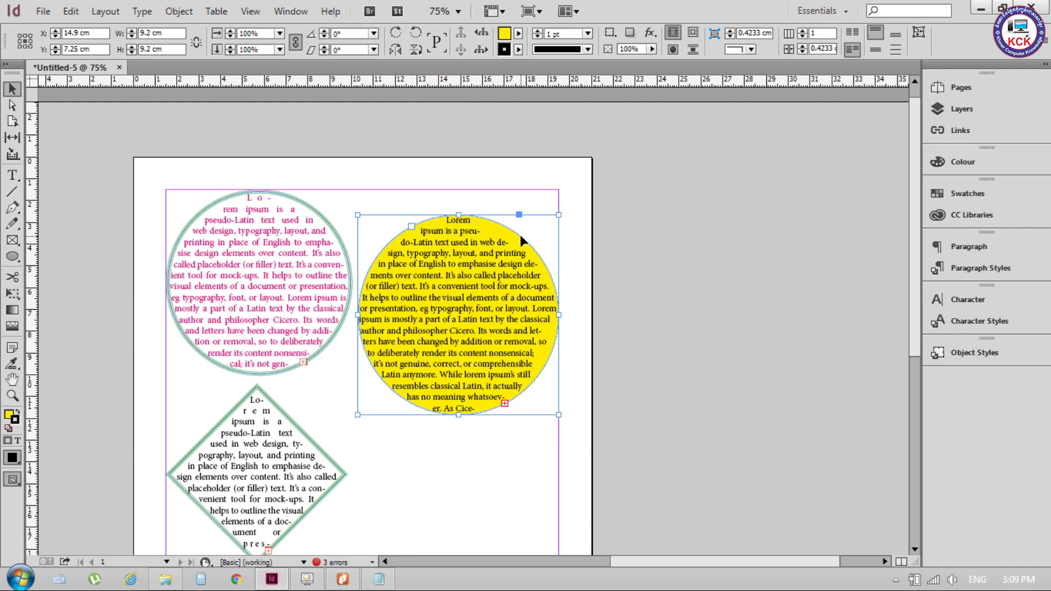
left_click(518, 50)
left_click(386, 190)
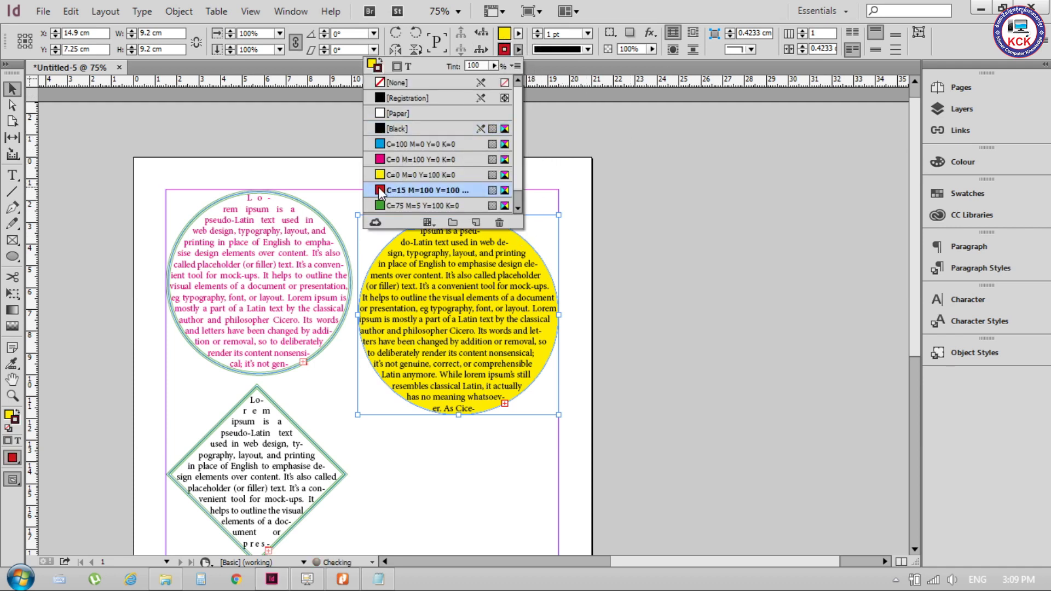
left_click(618, 188)
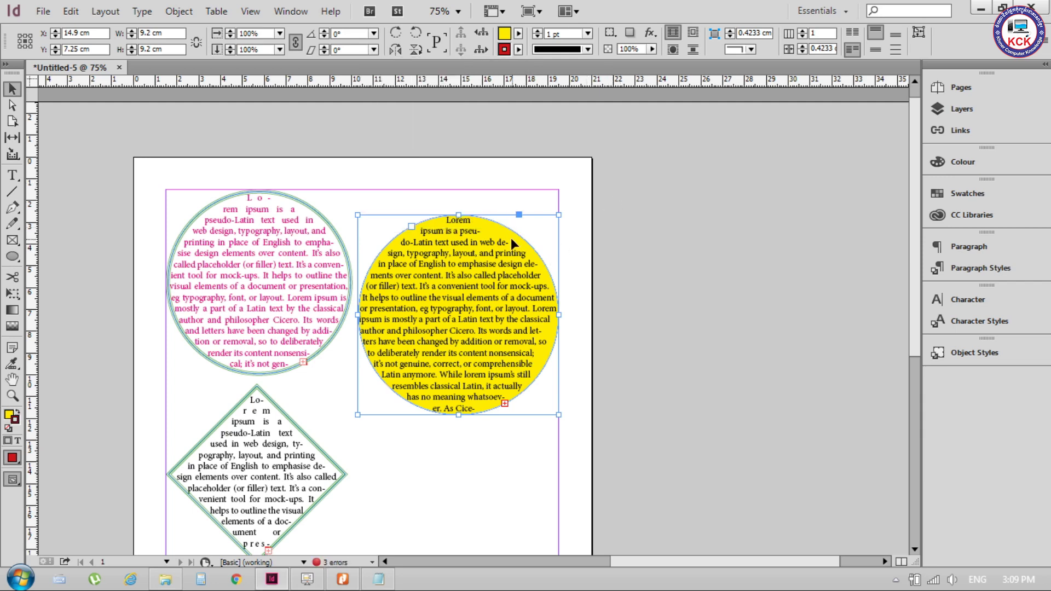
key("ctrl+=")
scroll(520, 243, "up", 4)
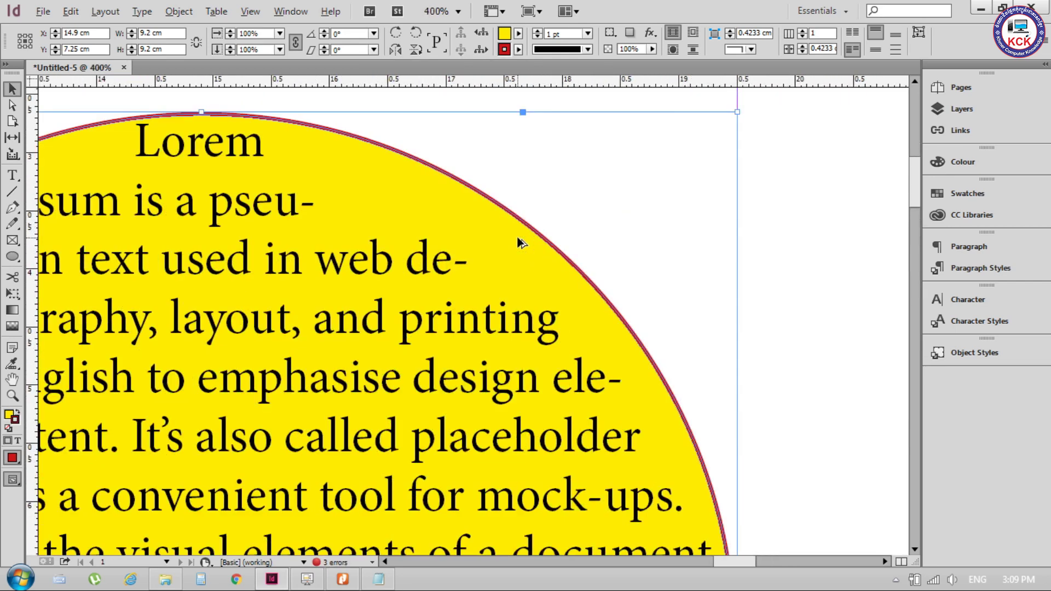
scroll(520, 242, "down", 4)
Give the red outline a White Diamond stroke type at 7 pt, then deselect.
left_click(587, 50)
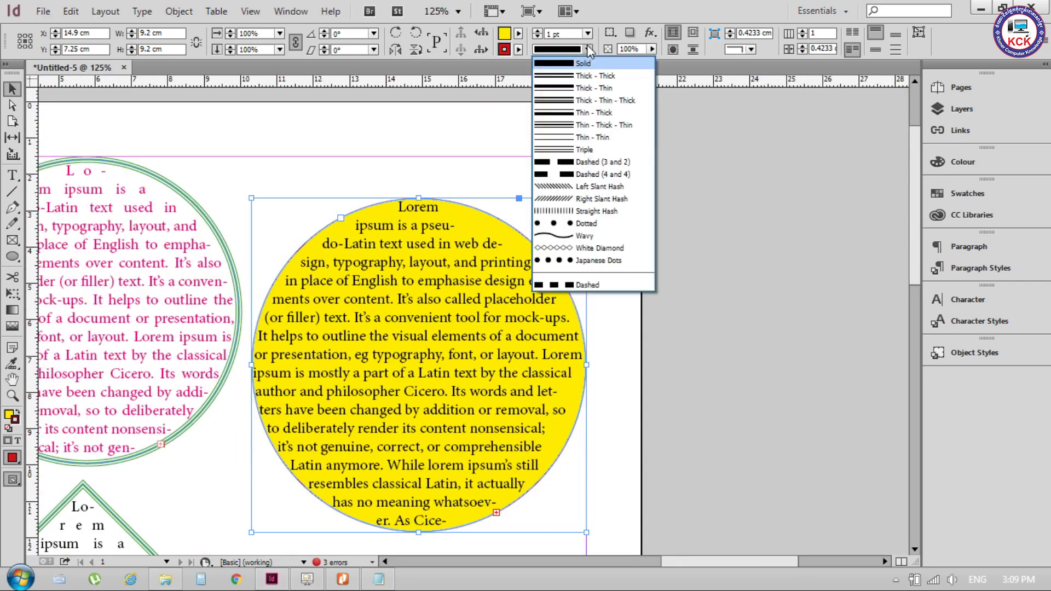
left_click(571, 249)
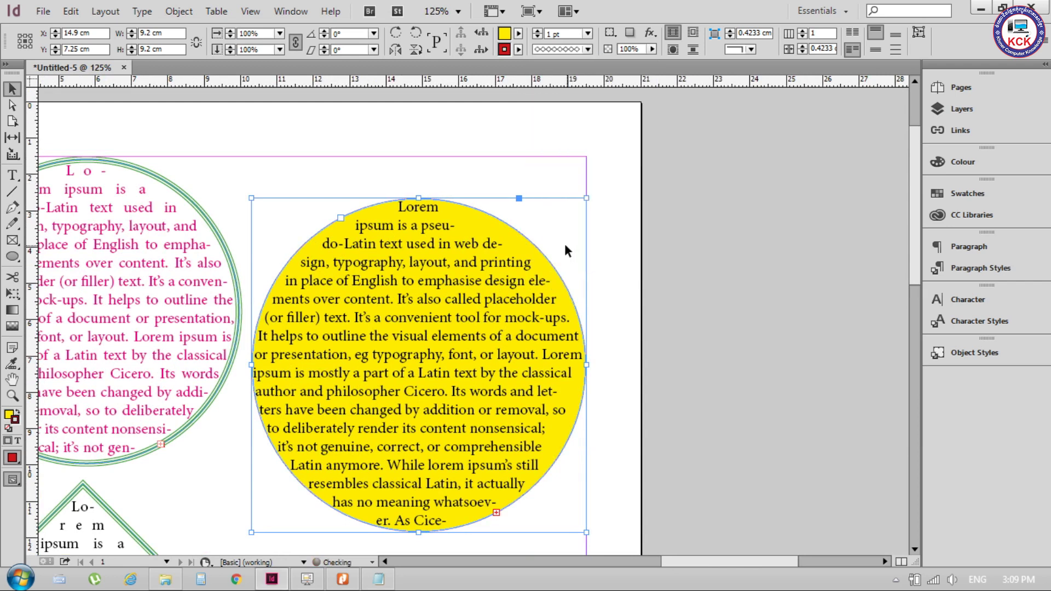
left_click(588, 33)
left_click(568, 196)
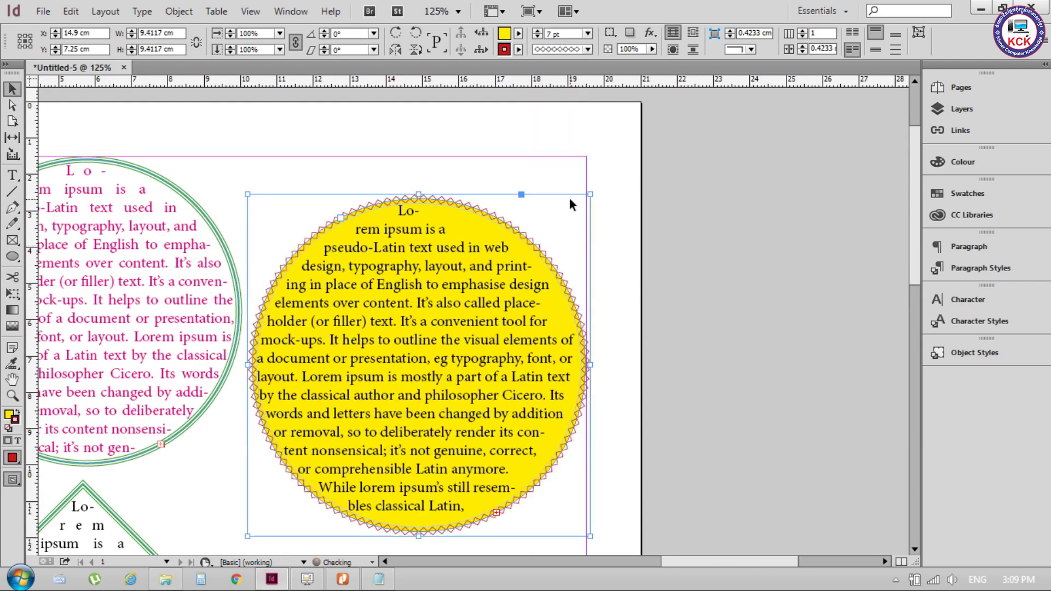
left_click(646, 211)
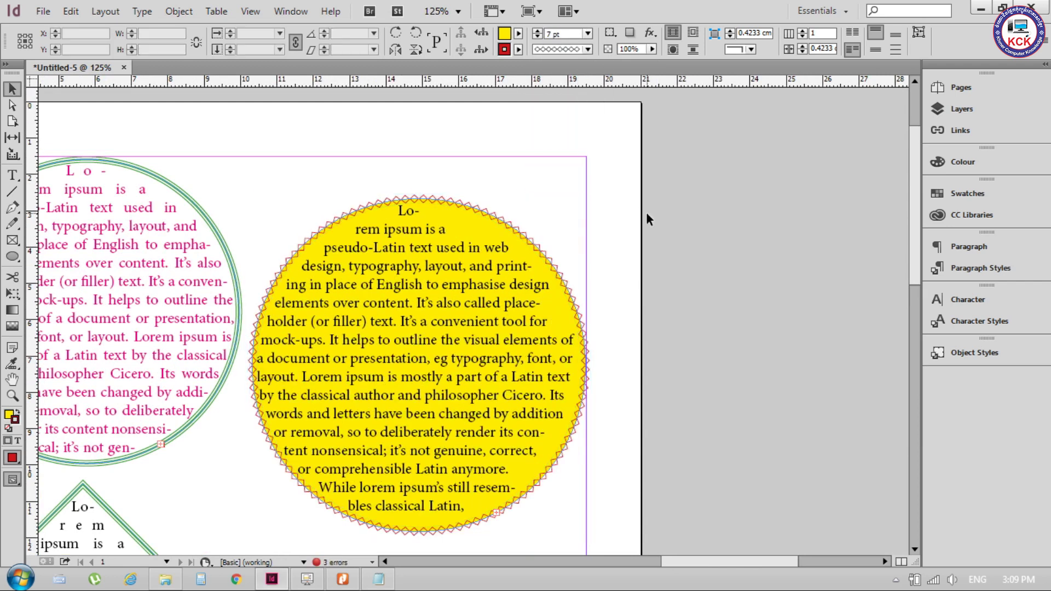
Draw an empty 3.15 cm circle right of the yellow circle at the page's right edge.
left_click(13, 91)
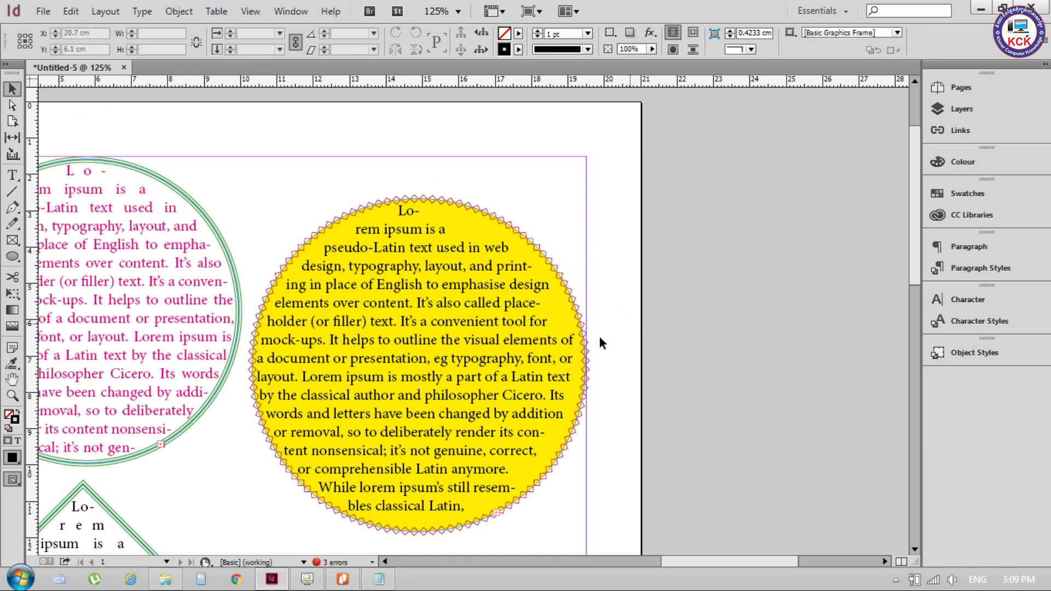
scroll(516, 364, "up", 1)
scroll(515, 357, "up", 1)
scroll(516, 358, "down", 1)
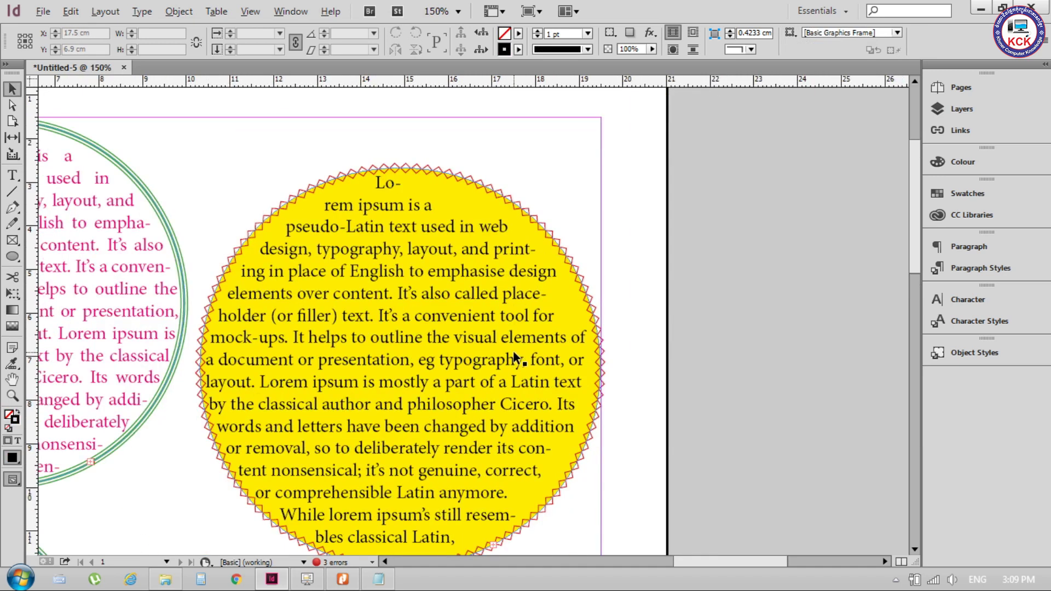
scroll(514, 359, "down", 1)
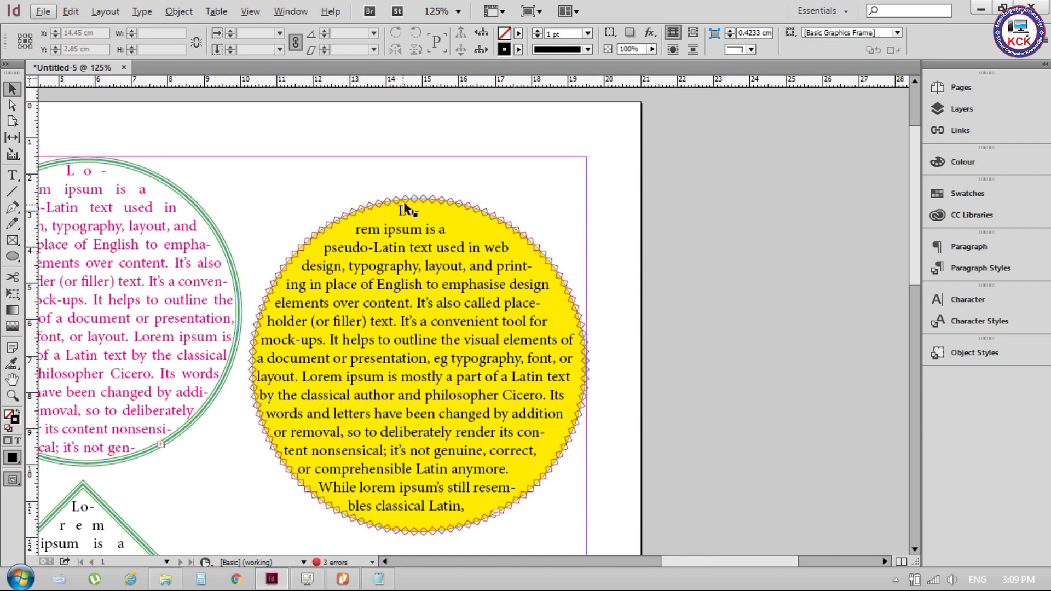
left_click(12, 256)
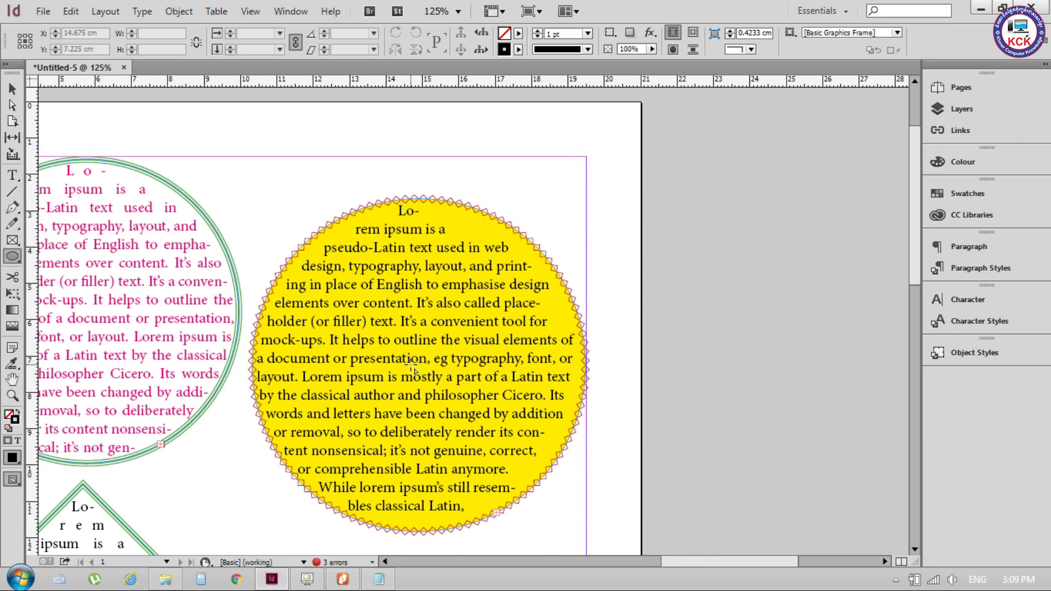
left_click_drag(604, 292, 702, 371)
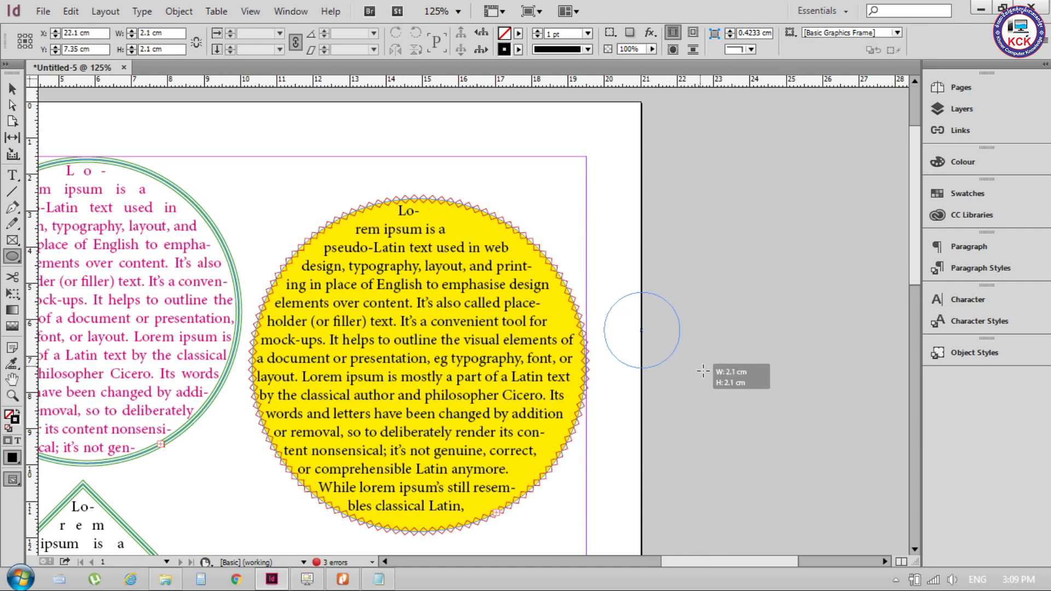
left_click_drag(703, 371, 719, 407)
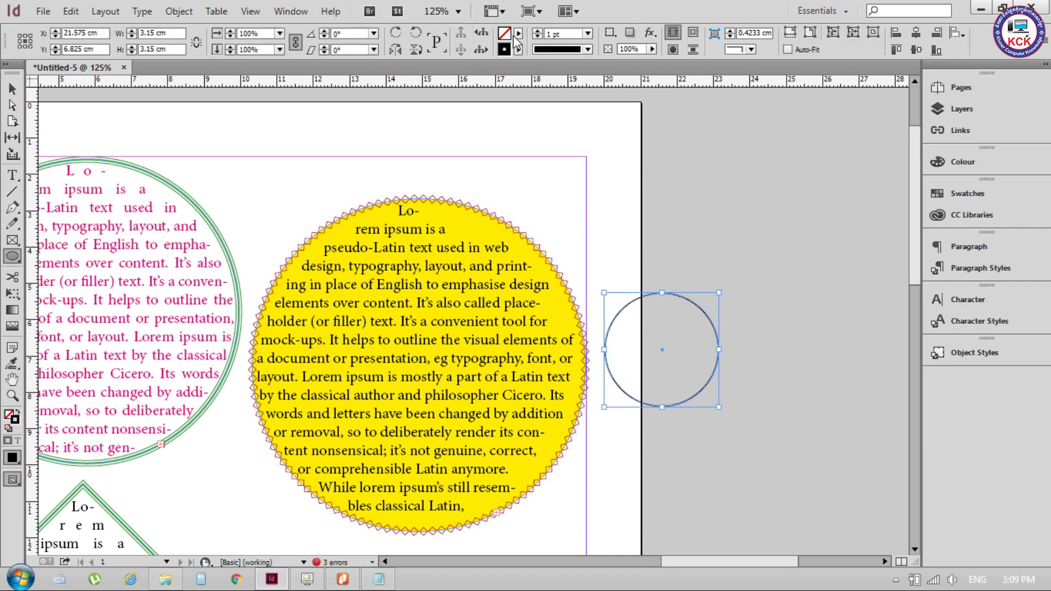
left_click(515, 34)
Give the small circle a [Paper] fill and a red 7 pt White Diamond outline.
left_click(516, 34)
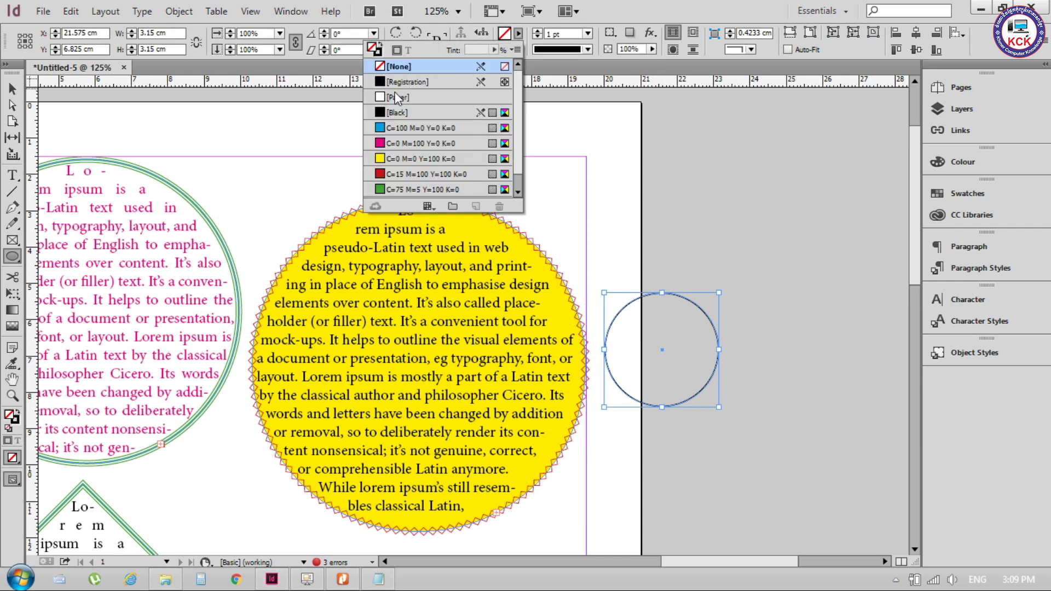
left_click(396, 97)
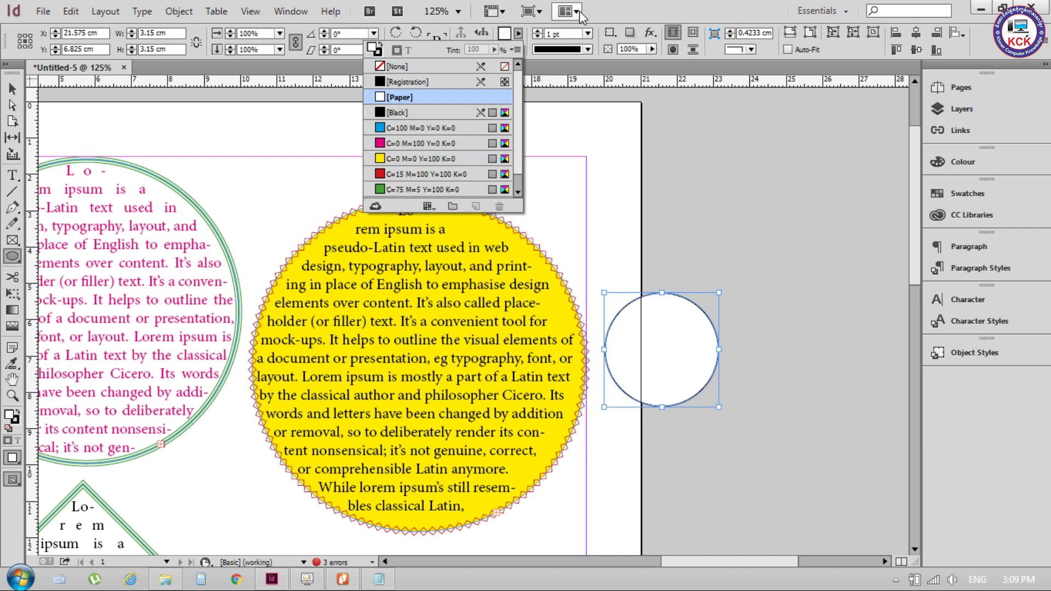
left_click(517, 49)
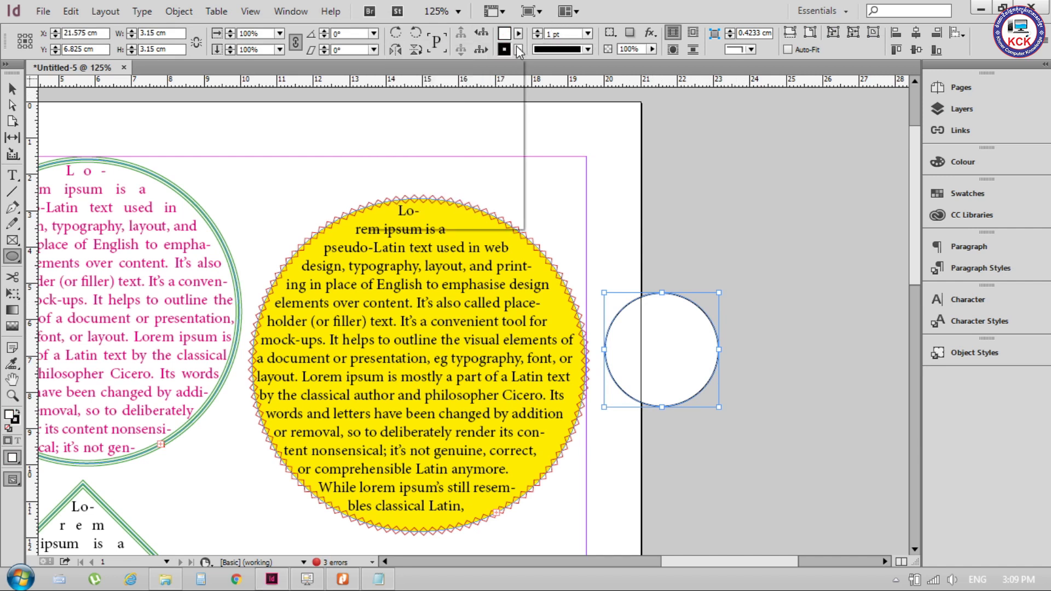
left_click(380, 190)
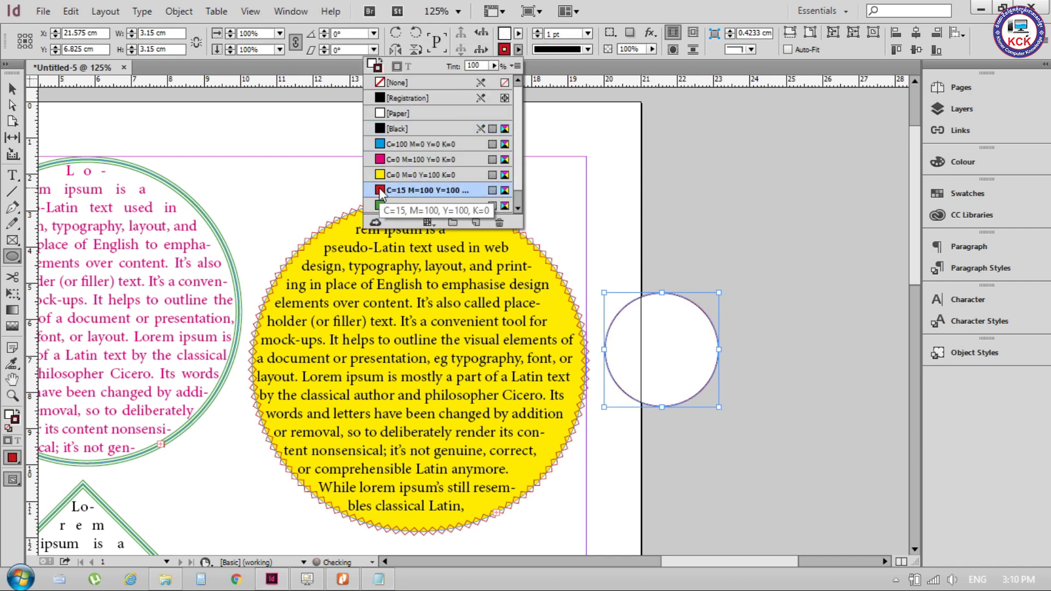
left_click(587, 34)
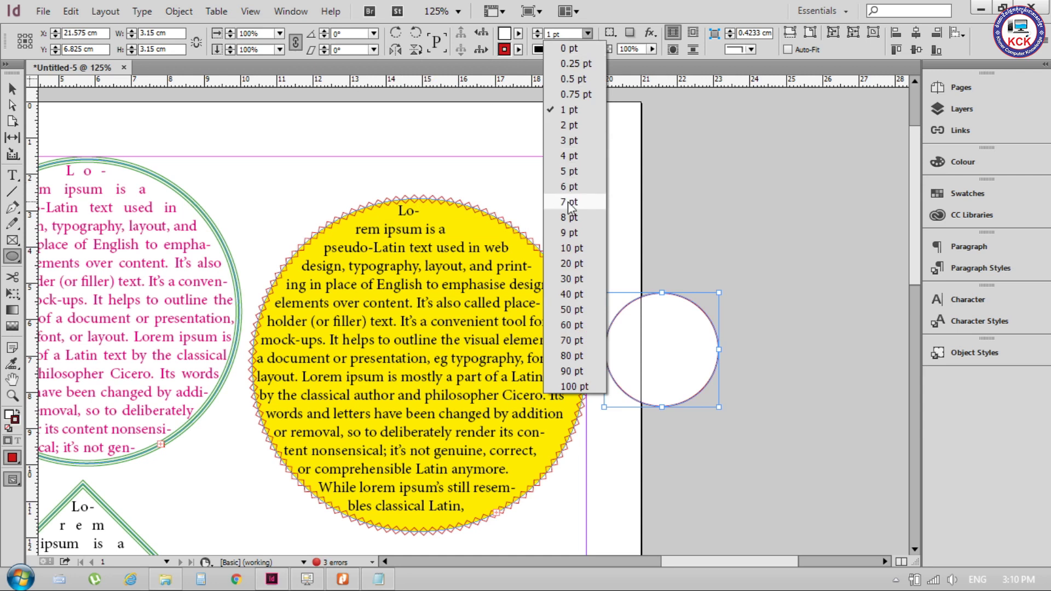
left_click(569, 202)
left_click(587, 49)
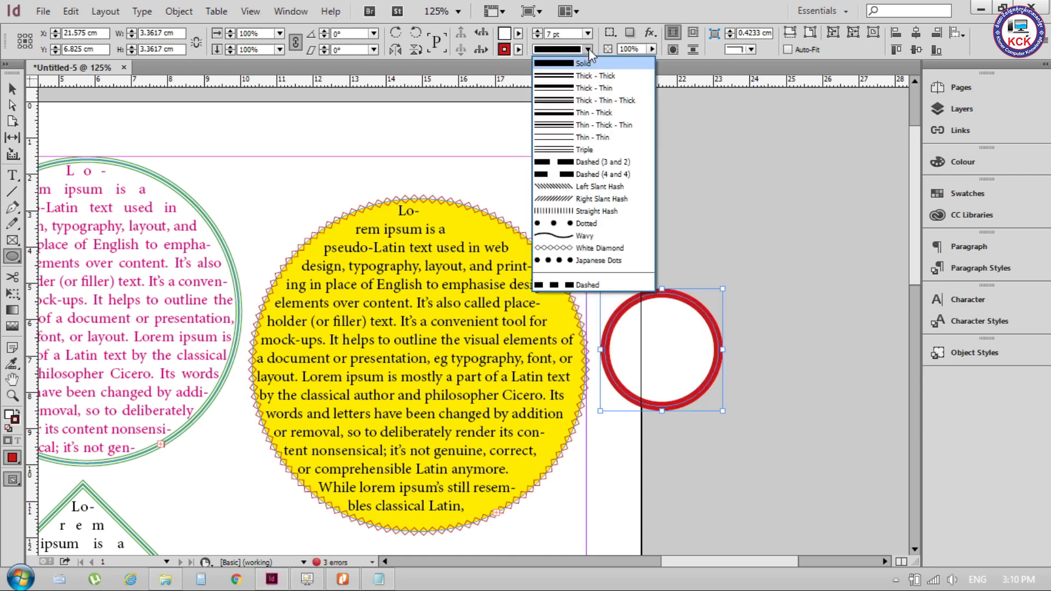
left_click(565, 250)
Centre the small circle in the yellow circle and wrap the text around its shape.
key("v")
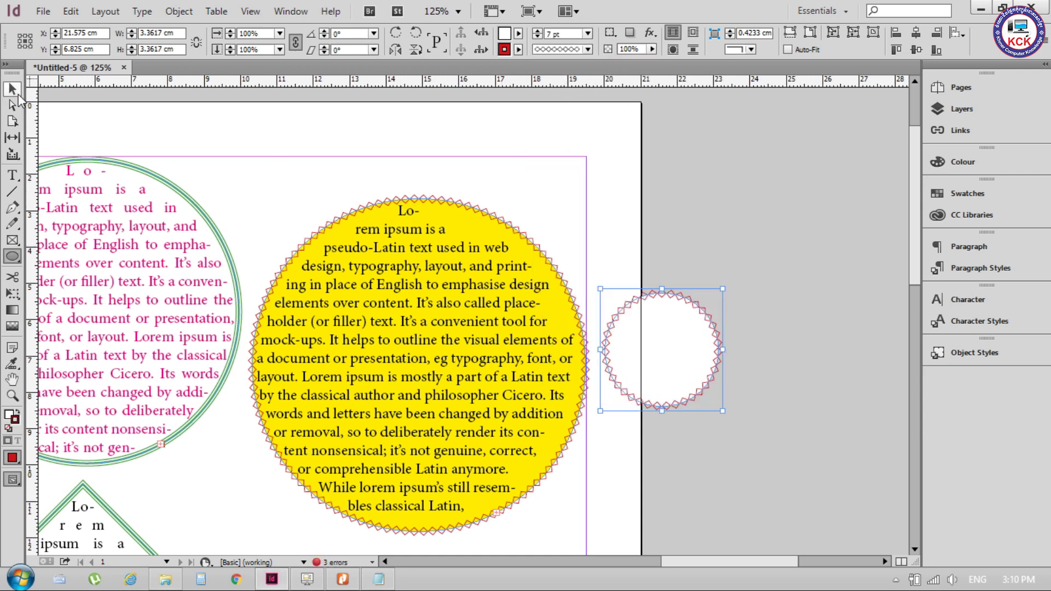
left_click_drag(706, 348, 471, 367)
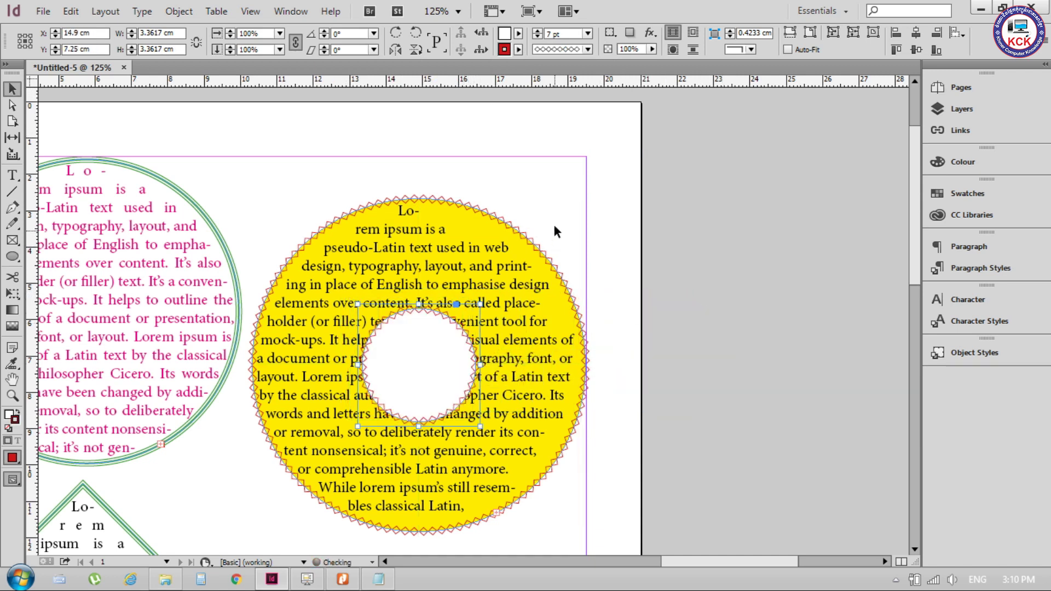
left_click(729, 190)
left_click(443, 350)
left_click(673, 51)
left_click(647, 234)
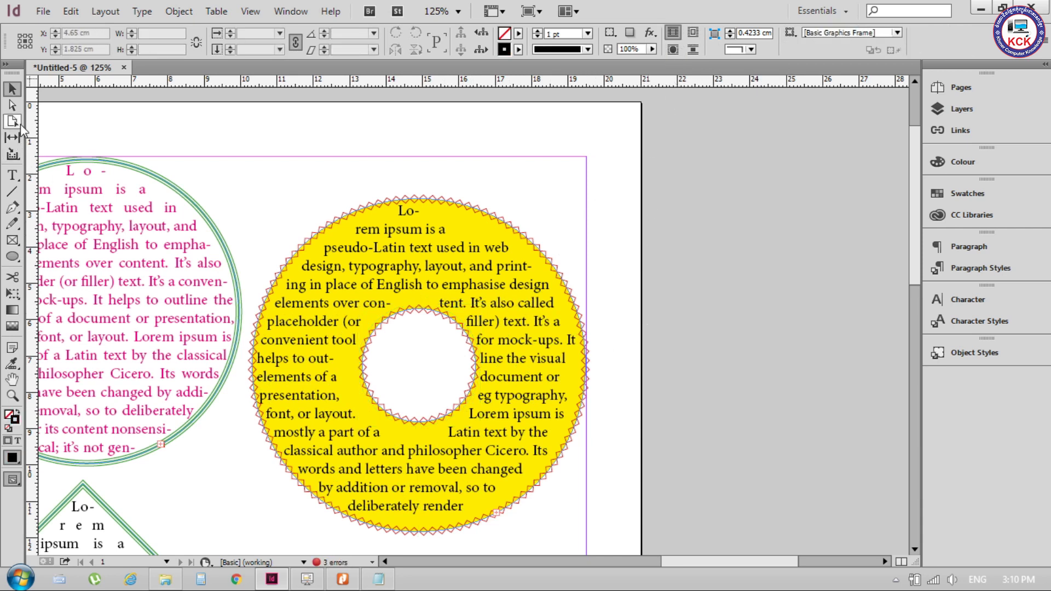
left_click(14, 176)
Justify all the text inside the yellow ring.
left_click(469, 274)
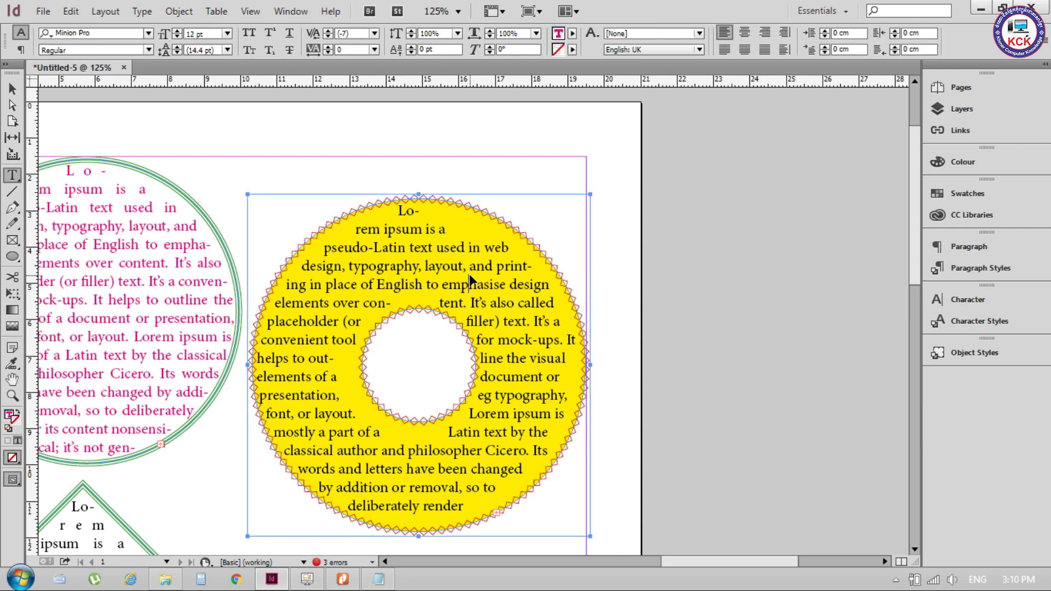
key("ctrl+a")
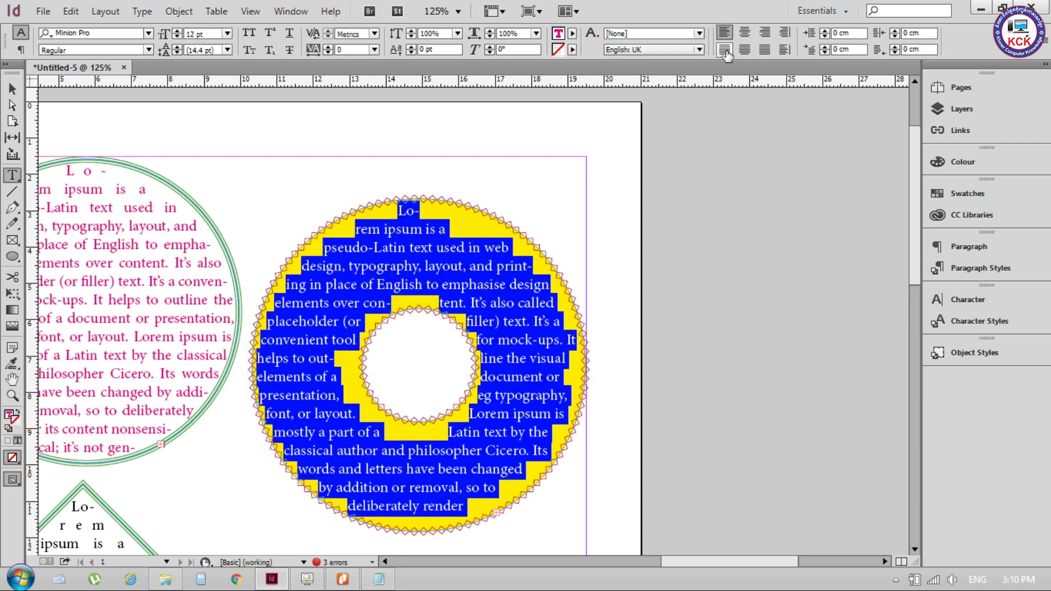
left_click(725, 52)
left_click(15, 88)
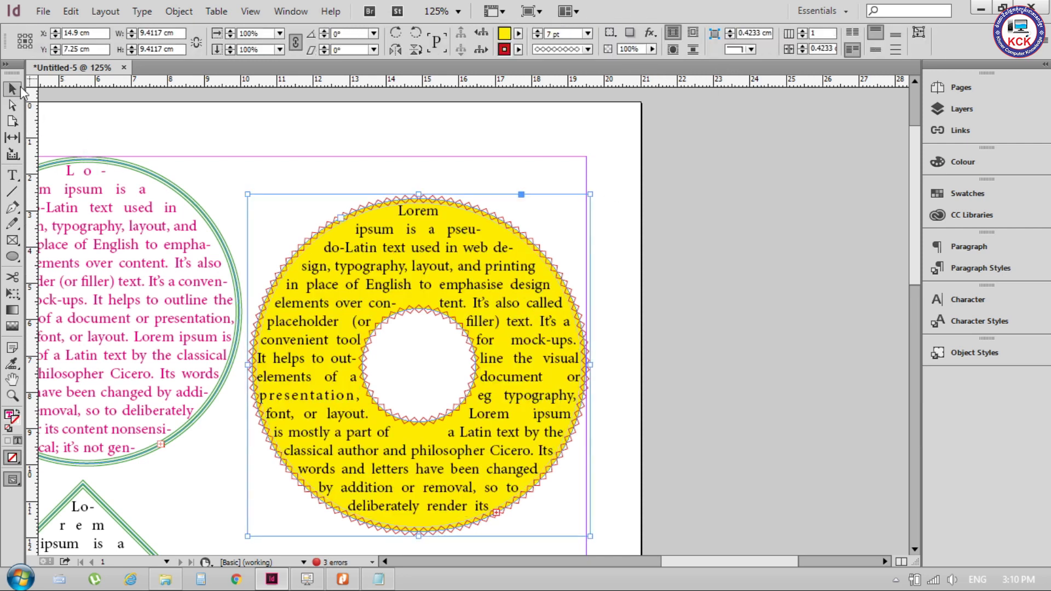
left_click(695, 296)
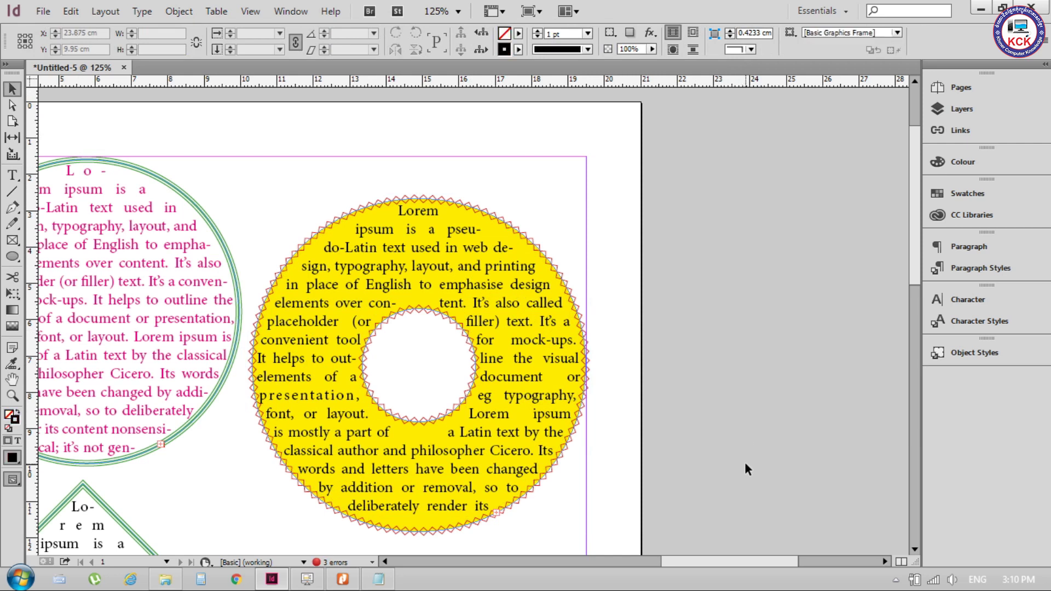
Test-move the inner hole, return it to the ring's centre, and zoom out.
left_click(528, 306)
left_click_drag(438, 329, 500, 257)
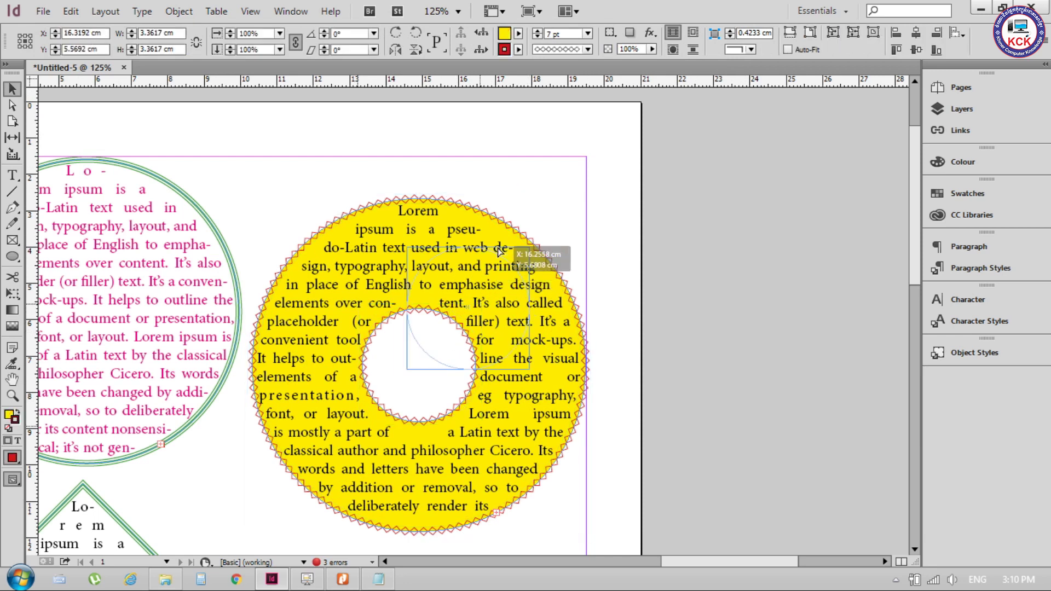
key("ctrl+z")
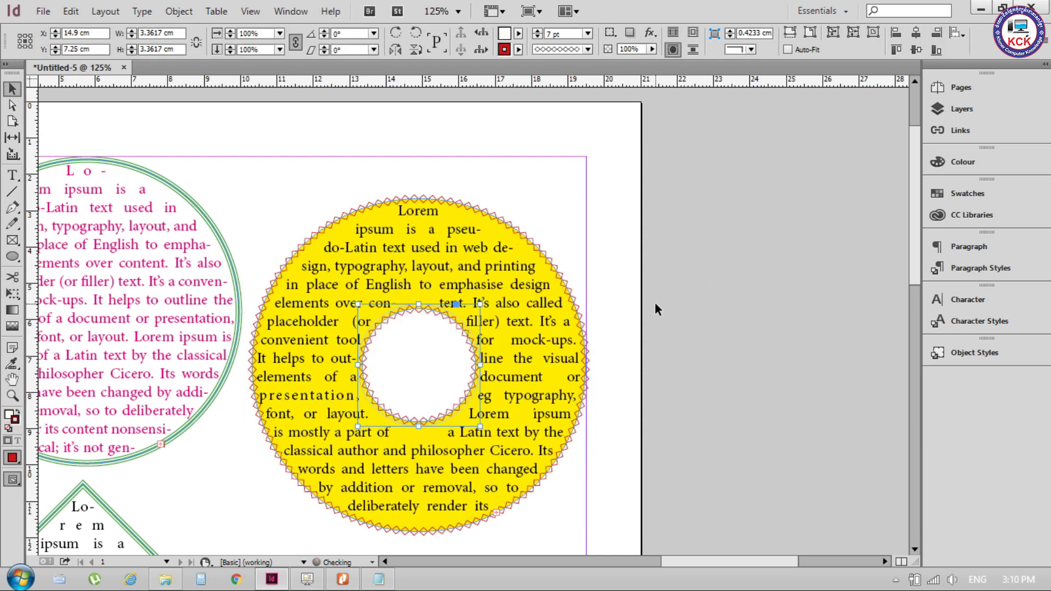
left_click_drag(422, 358, 427, 271)
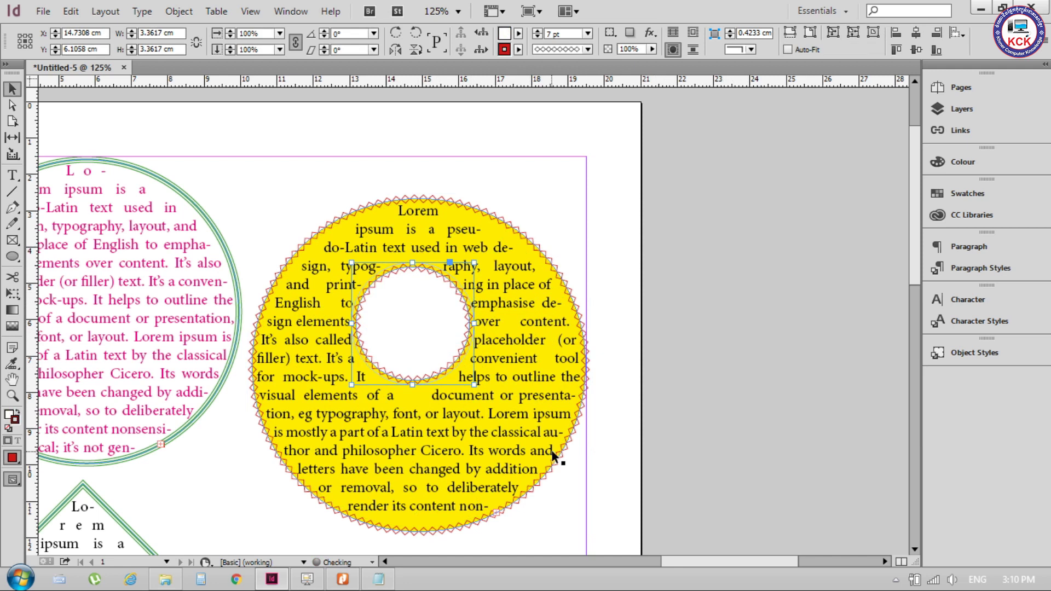
mouse_move(432, 342)
left_mouse_down()
mouse_move(383, 360)
mouse_move(366, 472)
mouse_move(478, 375)
mouse_move(428, 373)
mouse_move(421, 353)
mouse_move(424, 373)
left_mouse_up()
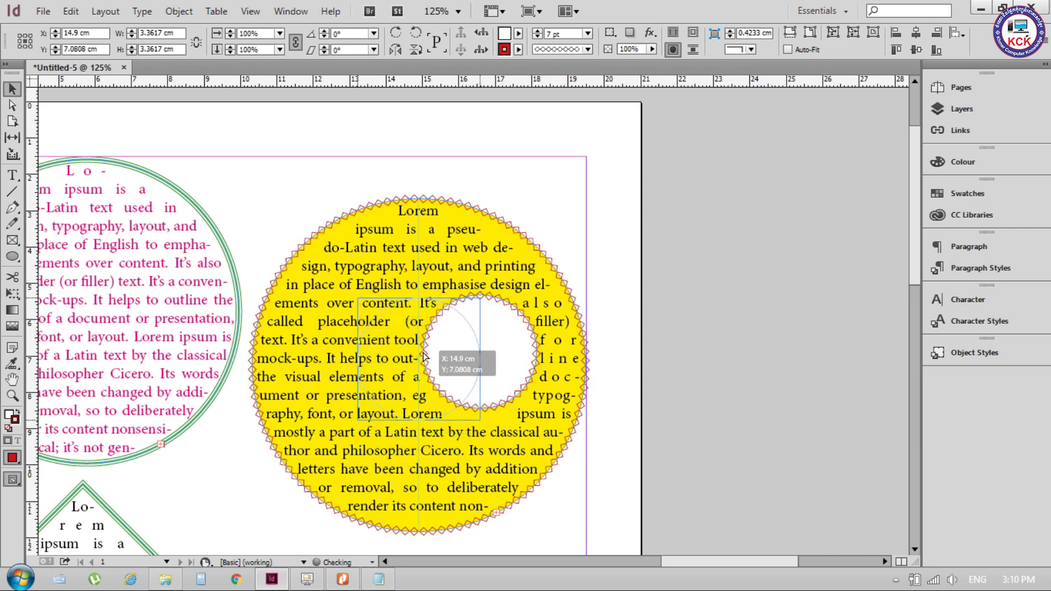
left_click_drag(424, 357, 425, 360)
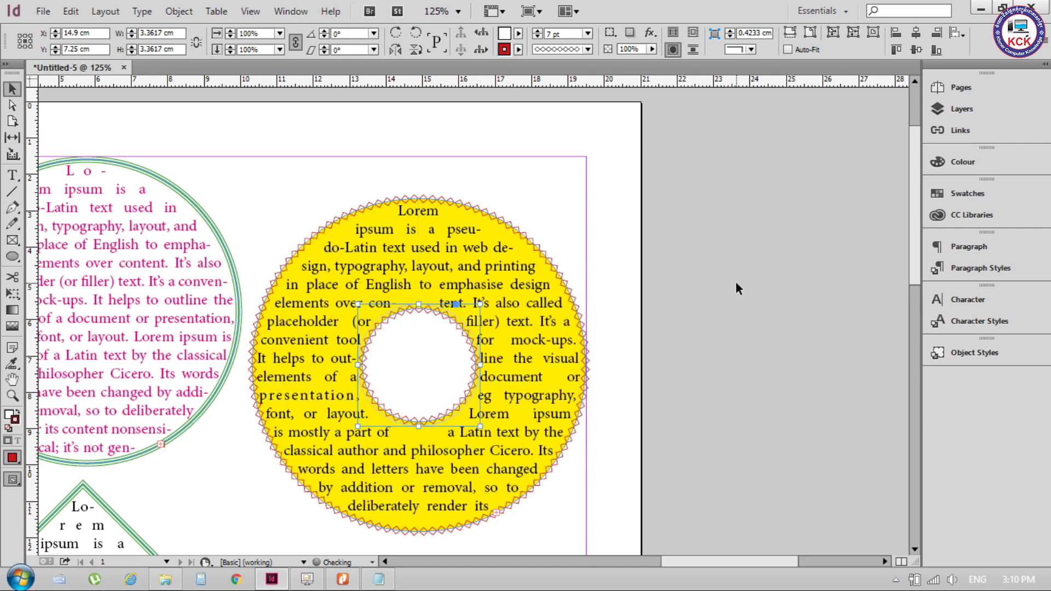
left_click(724, 314)
key("ctrl+minus")
key("ctrl+minus")
key("ctrl+minus")
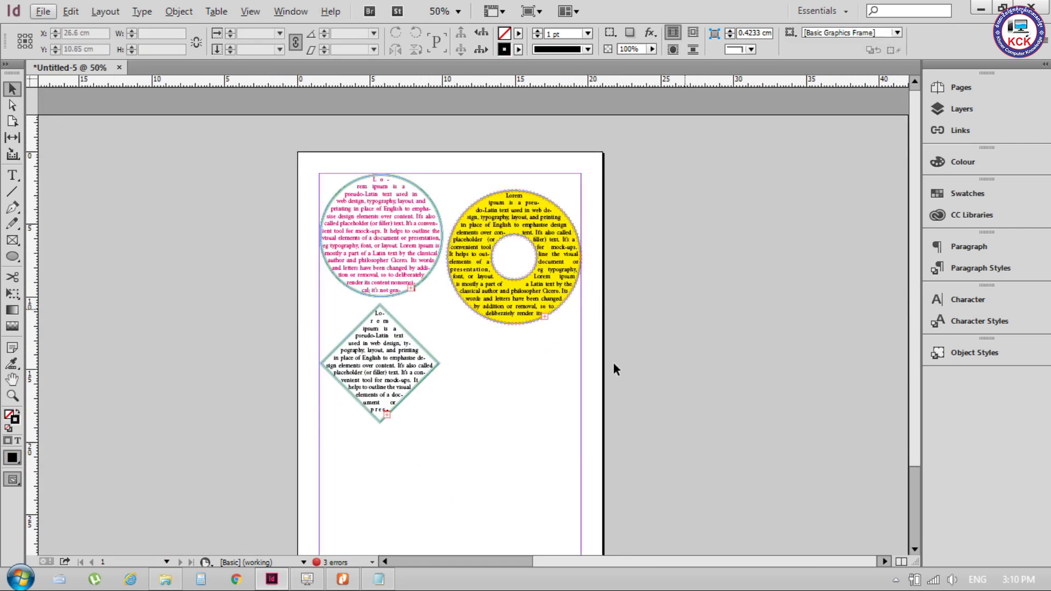
Draw an 8.2 cm circle with the Ellipse Tool and move it right and down on the page.
scroll(487, 503, "up", 2)
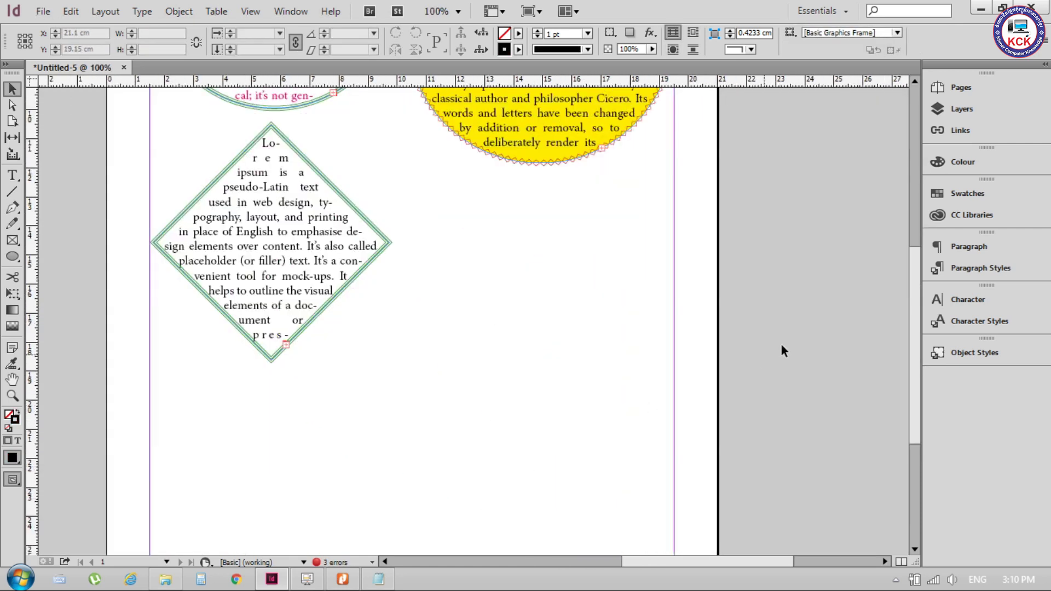
left_click_drag(915, 295, 922, 389)
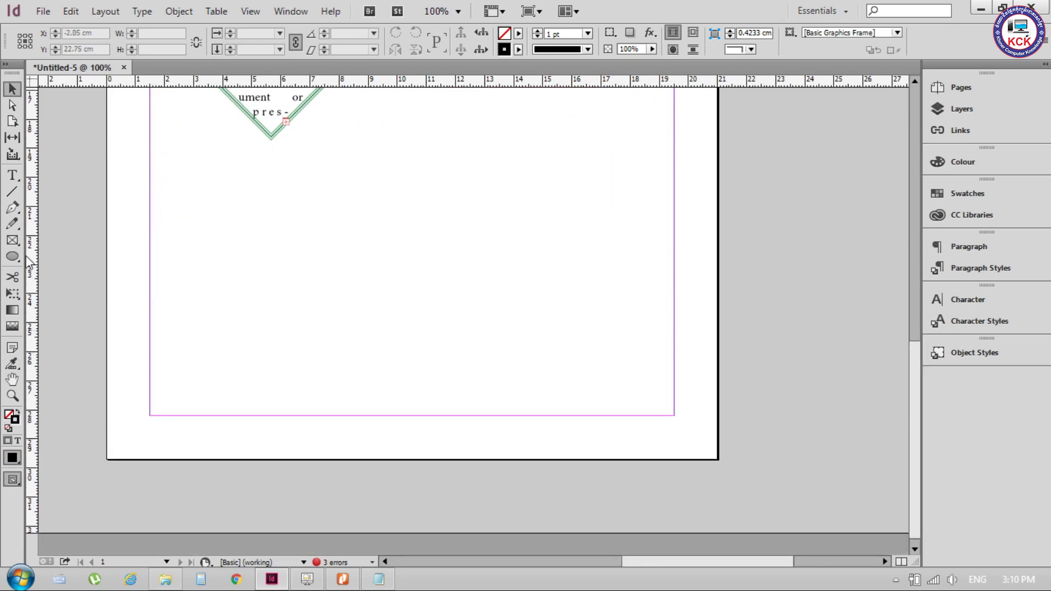
left_click(12, 256)
left_click(68, 255)
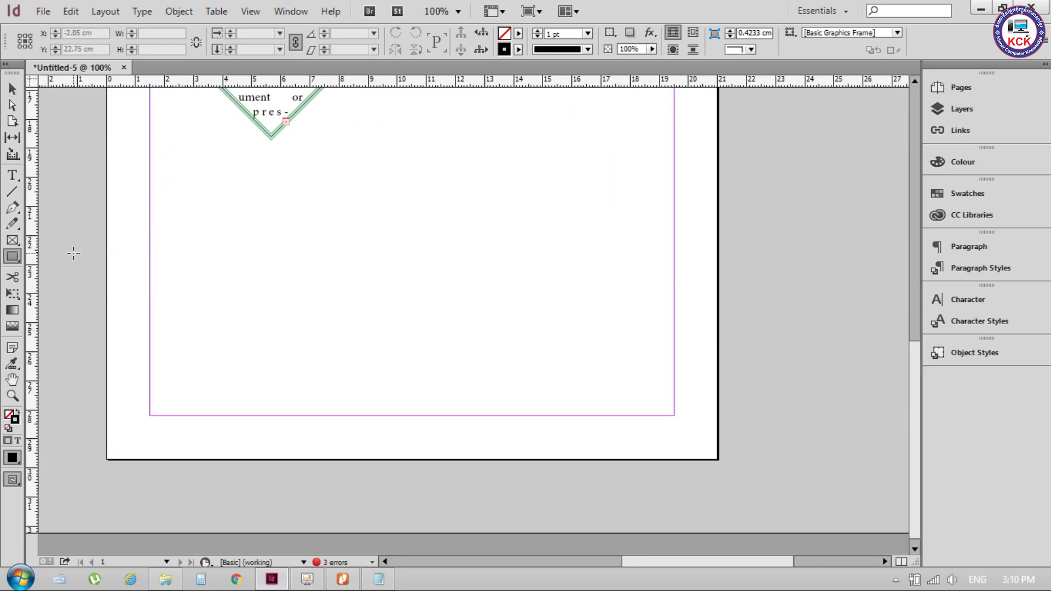
left_click(12, 256)
left_click(71, 273)
left_click_drag(398, 204, 481, 307)
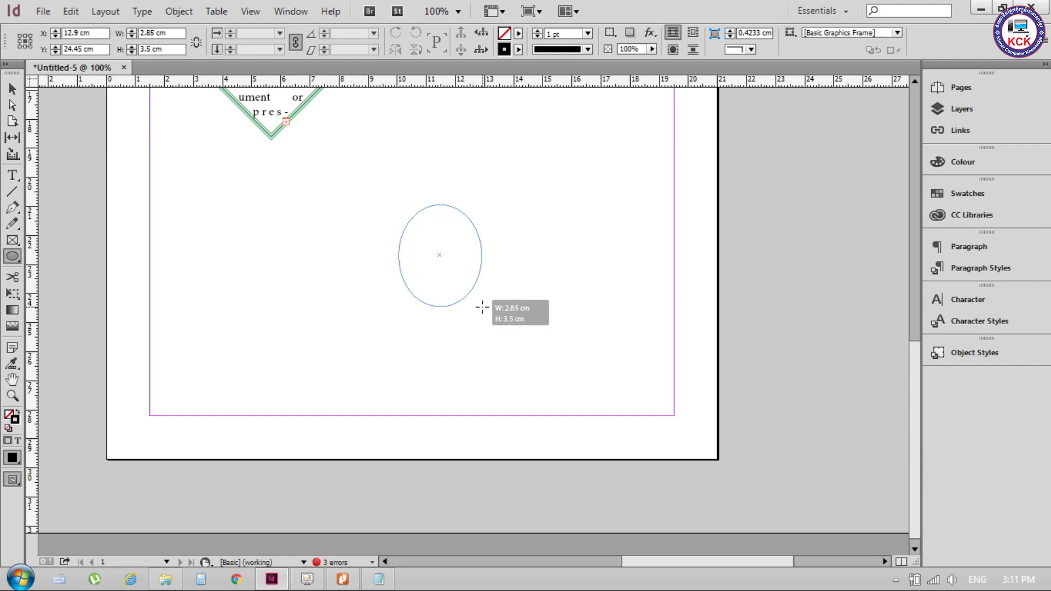
left_click_drag(481, 307, 518, 324)
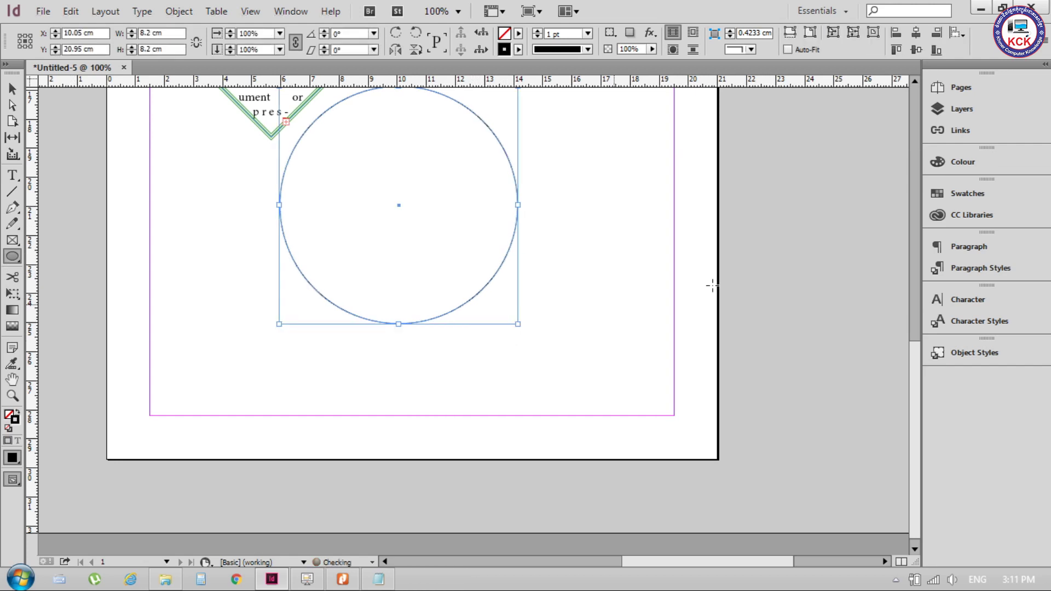
left_click(12, 89)
mouse_move(411, 137)
left_mouse_down()
mouse_move(517, 221)
mouse_move(598, 232)
left_mouse_up()
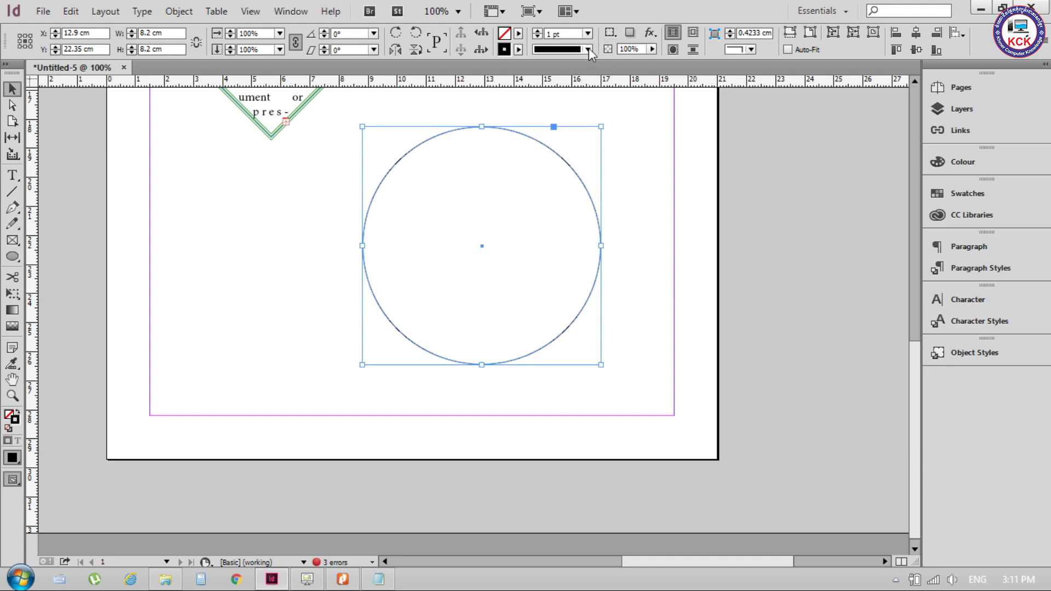
Give the new circle a 6 pt White Diamond outline in red C=15 M=100 Y=100 K=0.
left_click(588, 49)
left_click(559, 246)
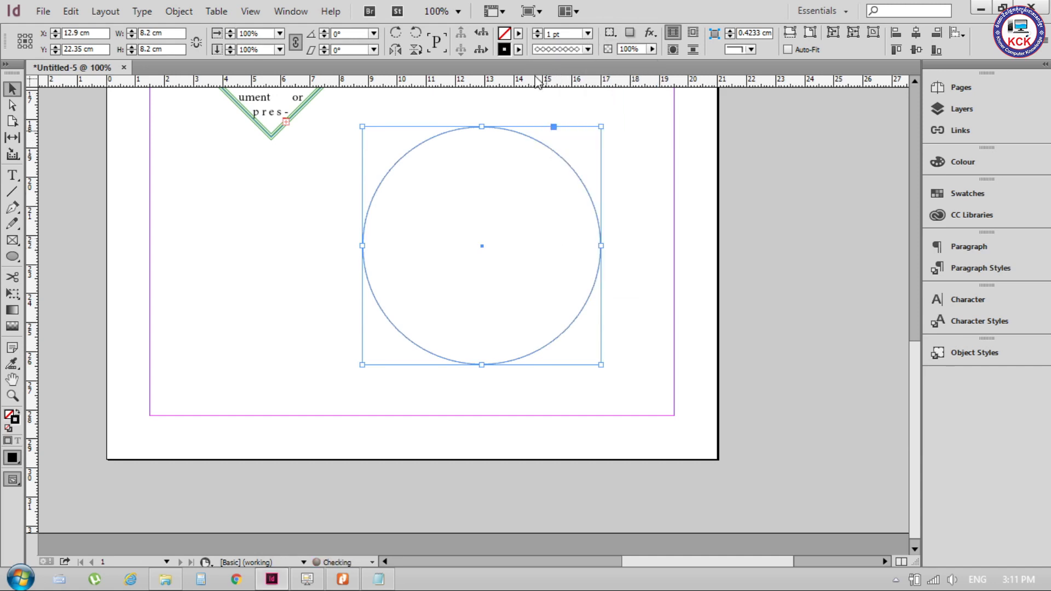
left_click(587, 34)
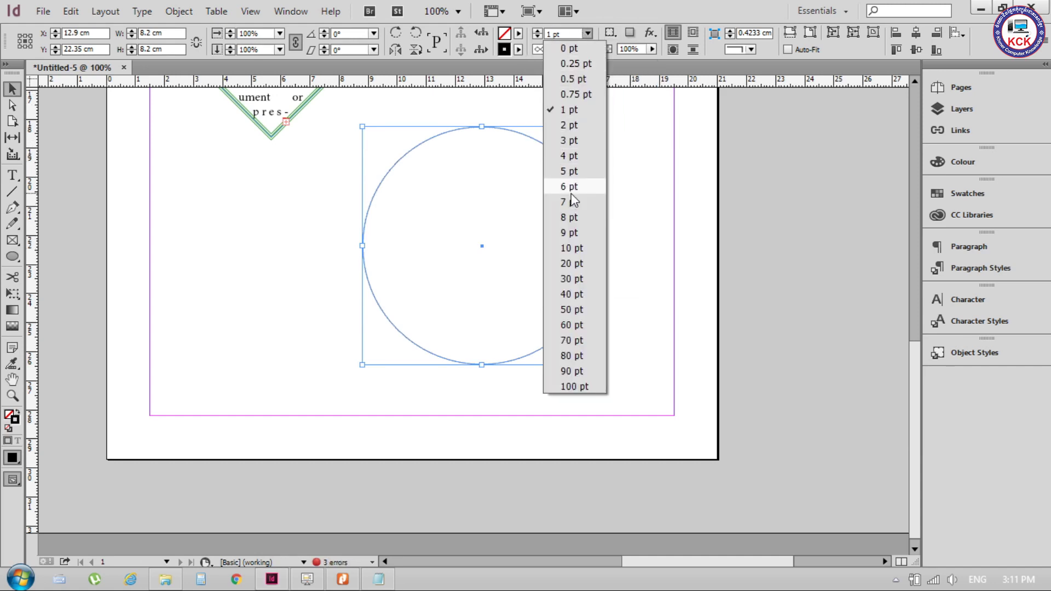
left_click(569, 186)
left_click(518, 49)
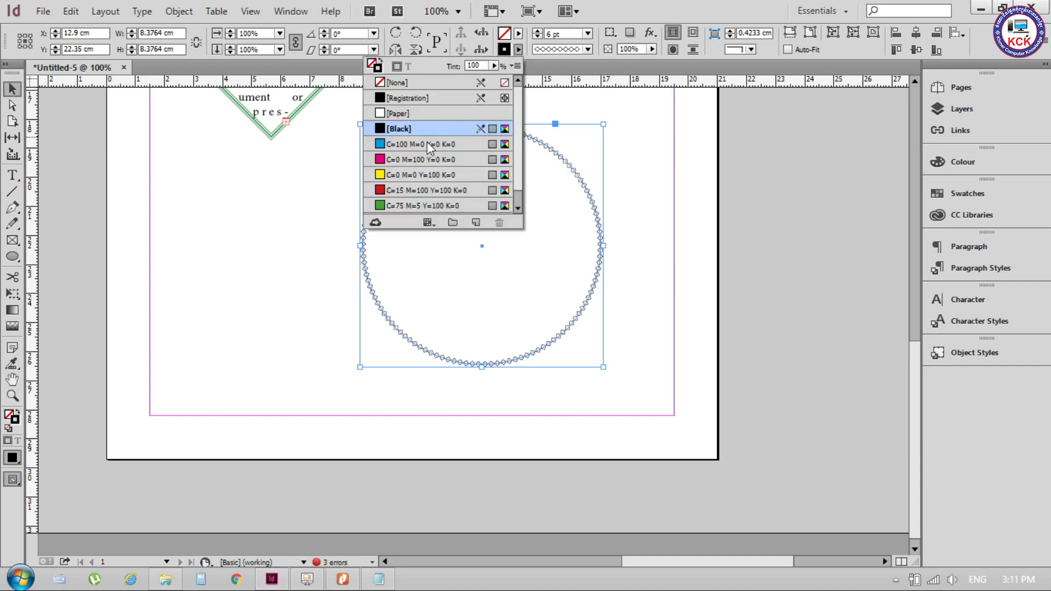
left_click(381, 192)
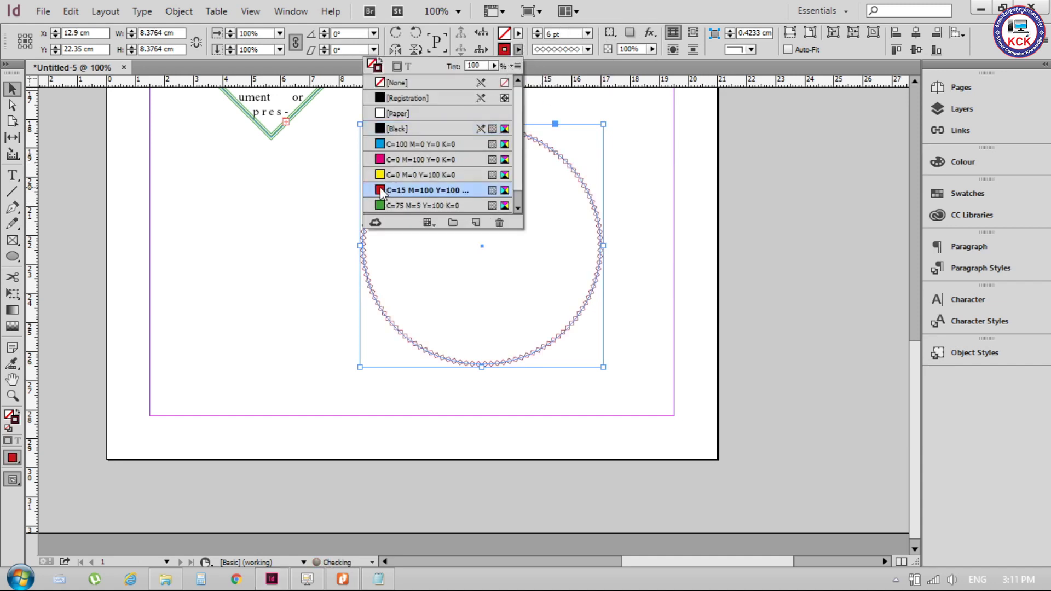
left_click(13, 90)
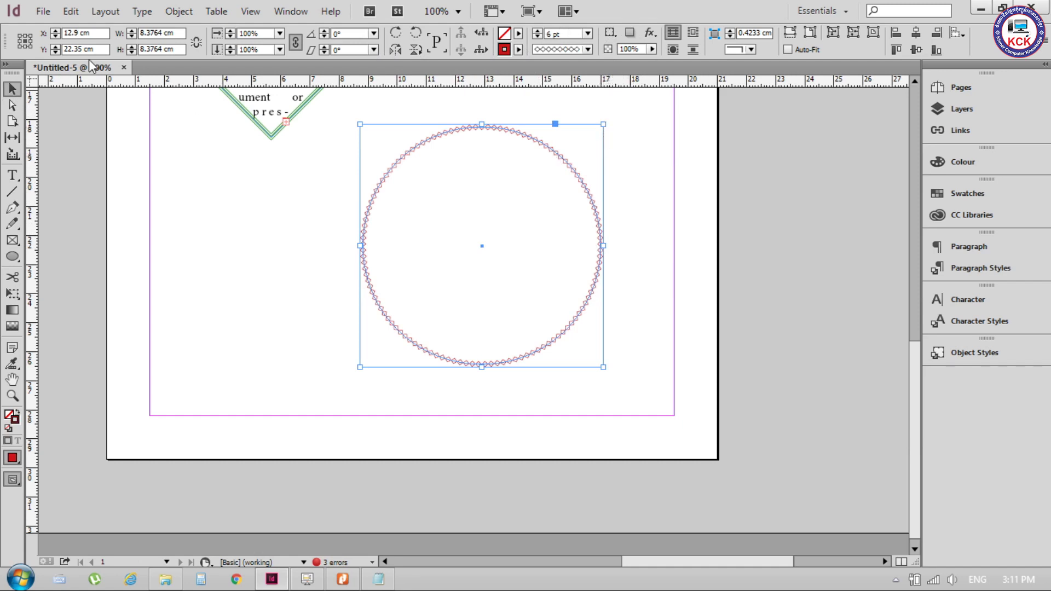
left_click(71, 15)
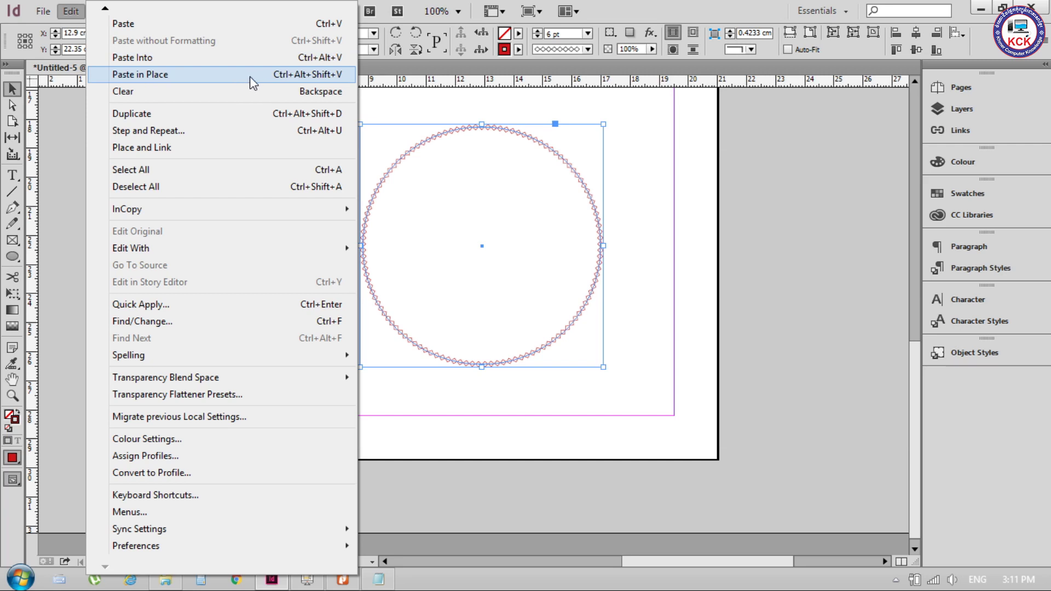
Paste a copy in place, shrink it to a centred inner circle, and select both circles.
left_click(253, 79)
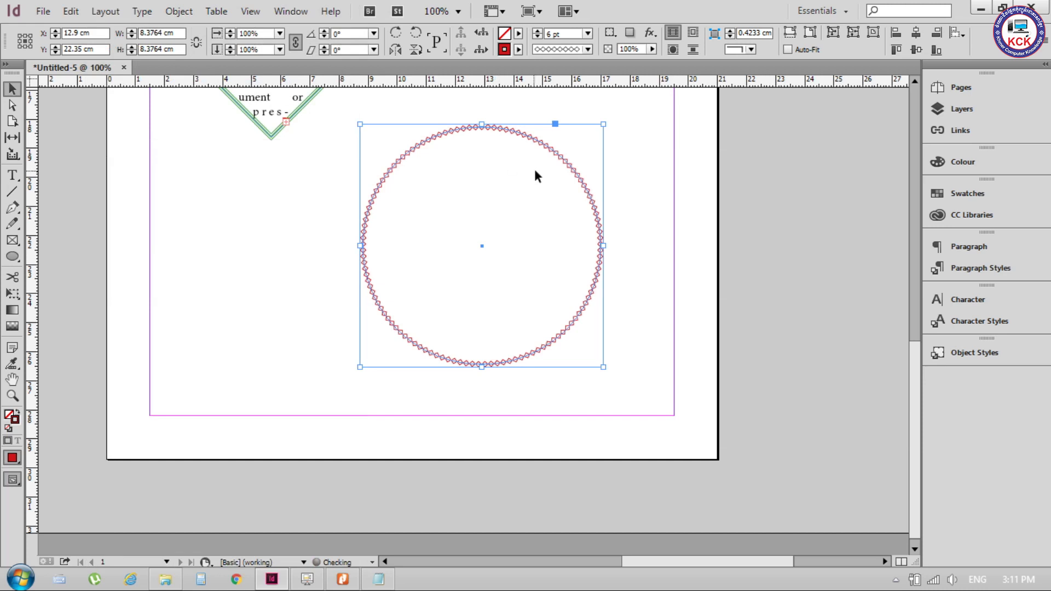
left_click_drag(602, 126, 554, 211)
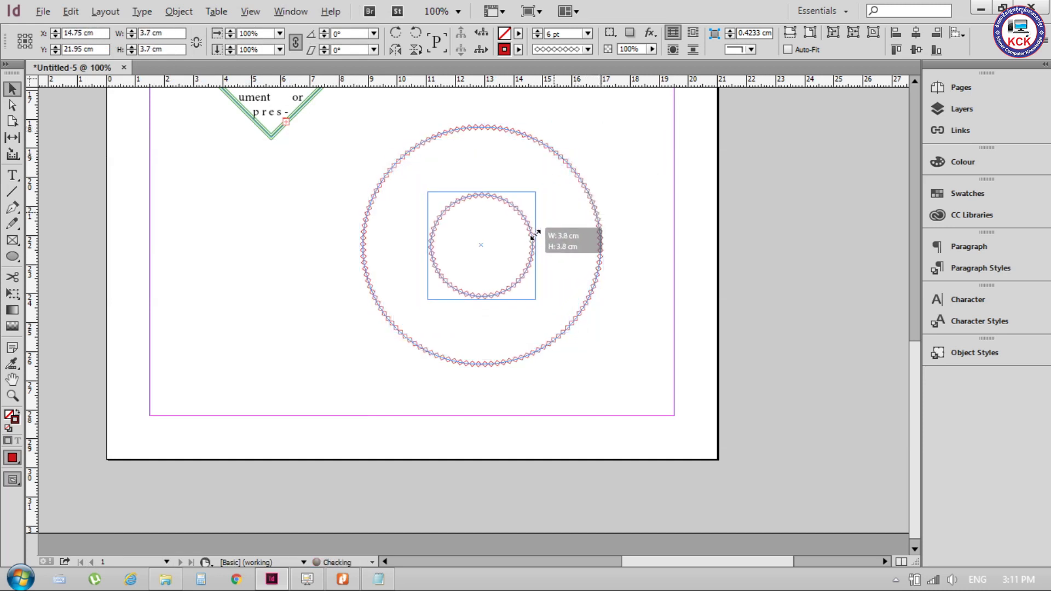
left_click_drag(554, 211, 523, 203)
left_click(638, 203)
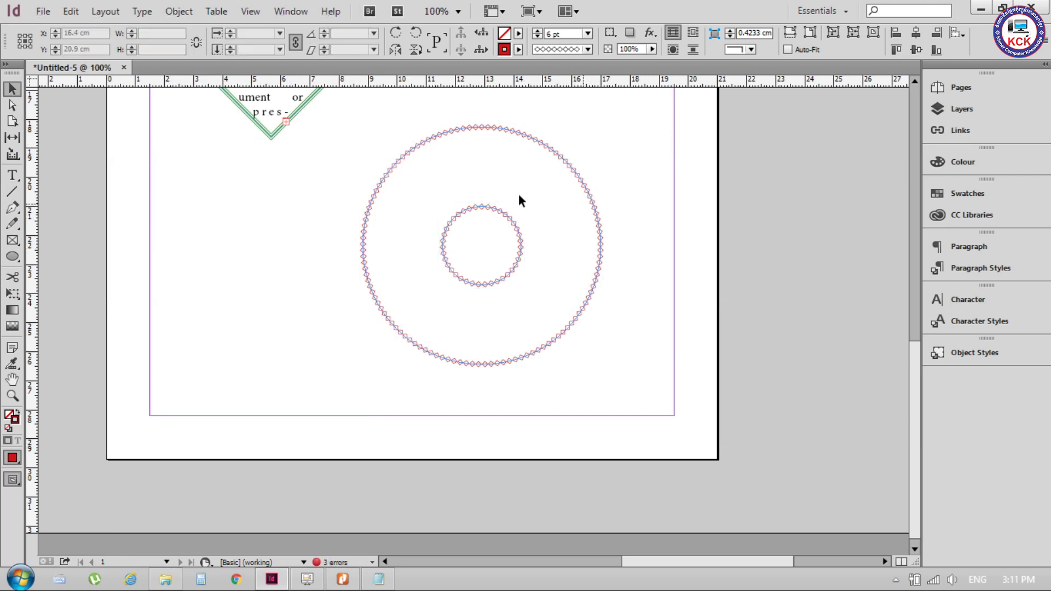
left_click_drag(339, 116, 636, 395)
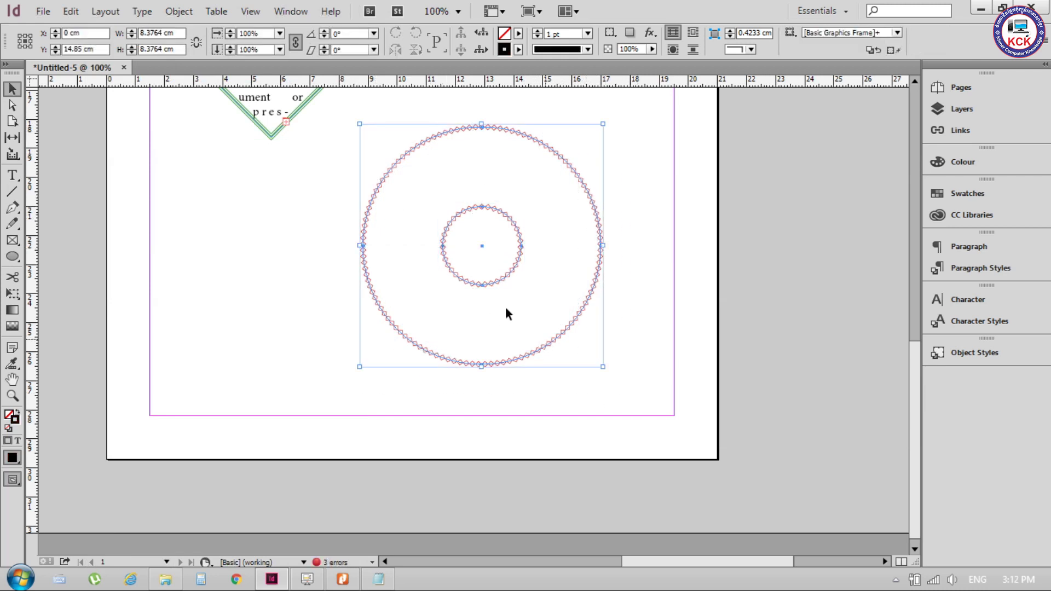
left_click(163, 16)
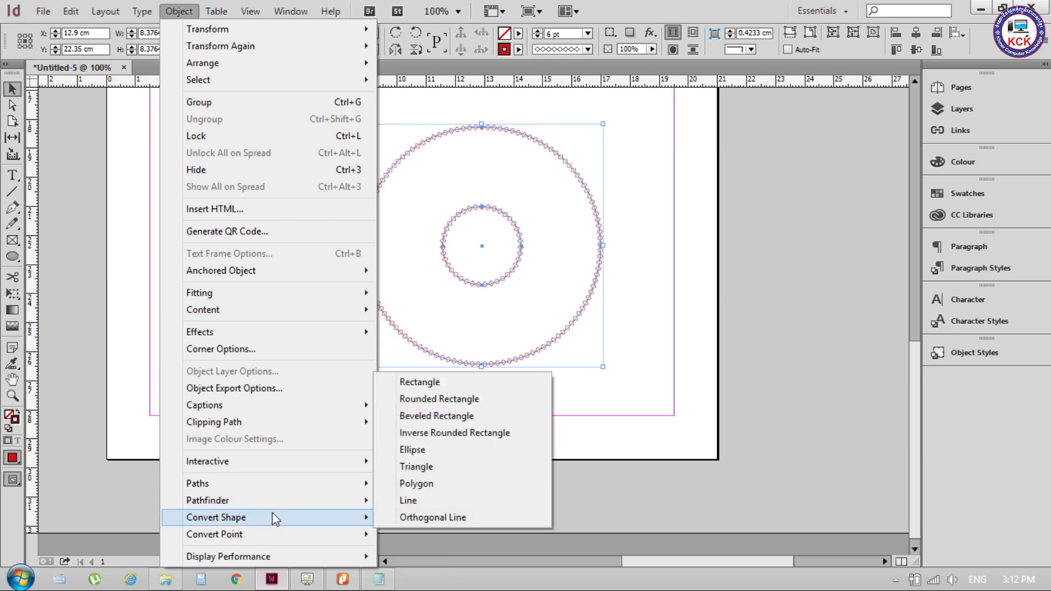
mouse_move(197, 483)
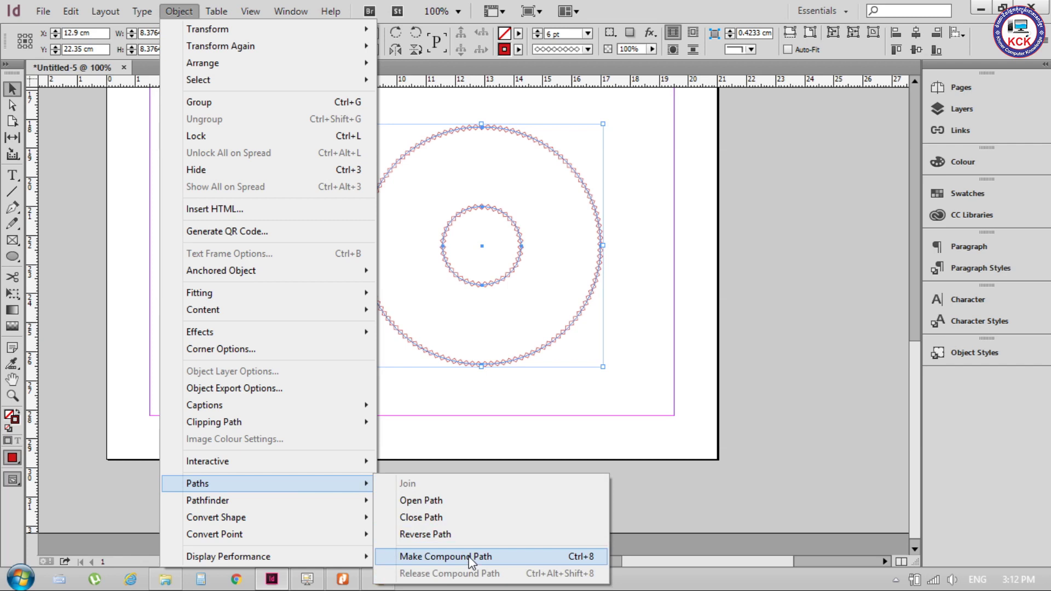
left_click(470, 556)
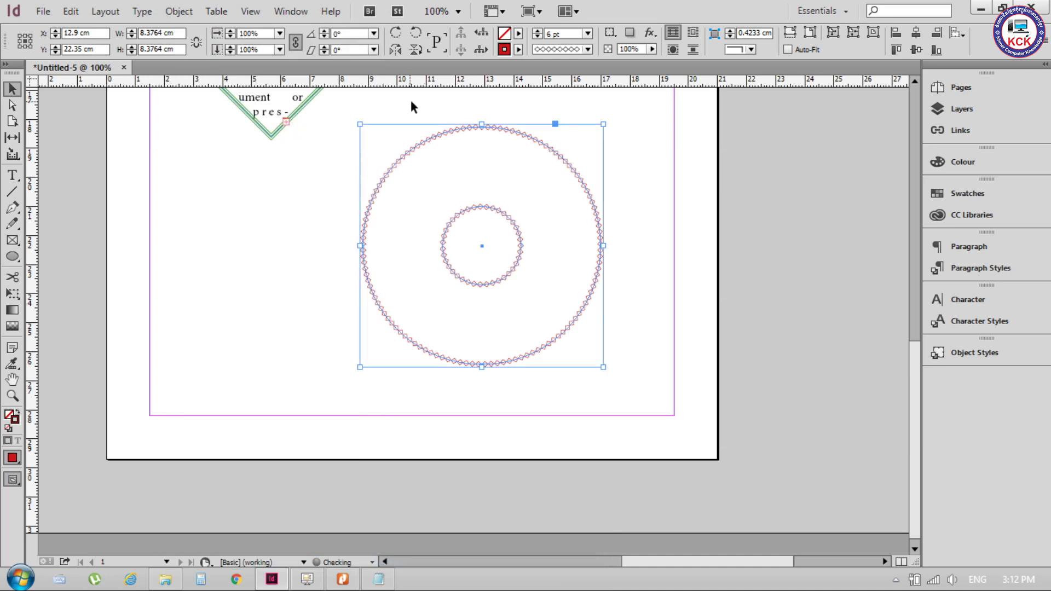
left_click(228, 208)
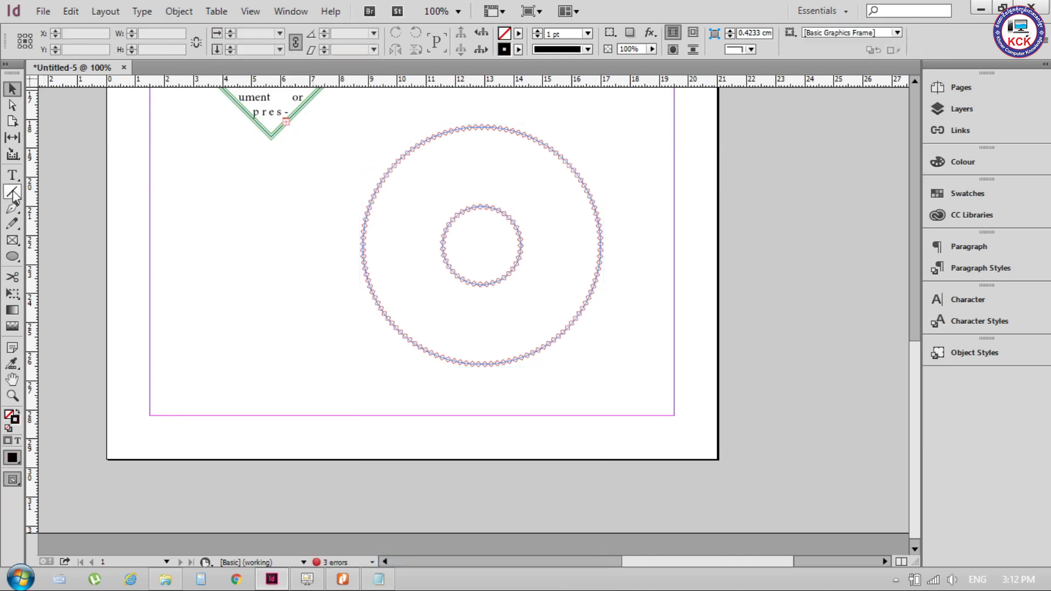
left_click(398, 160)
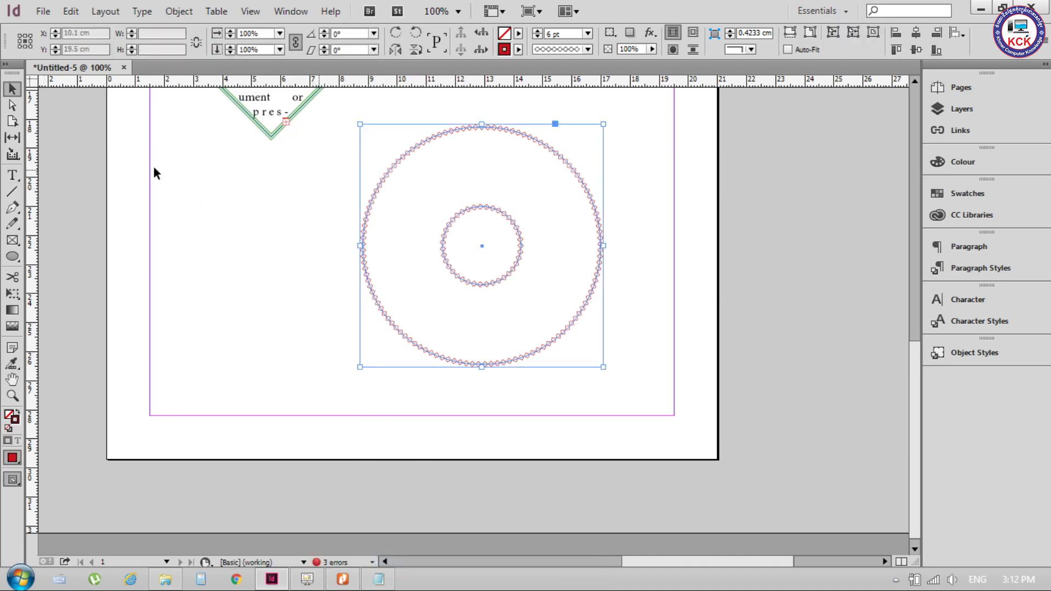
key("t")
left_click(466, 130)
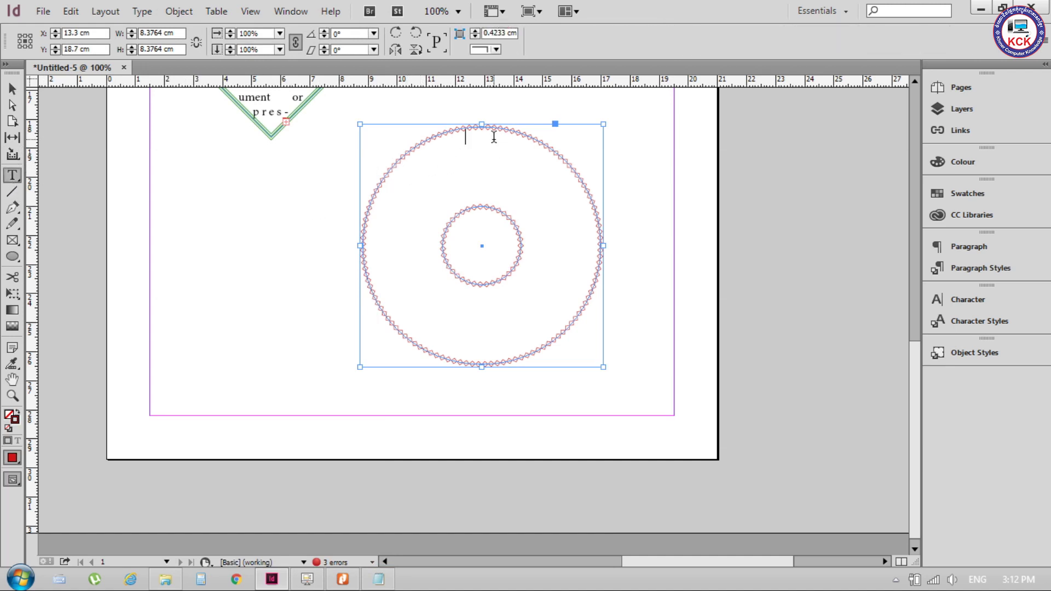
left_click(493, 151)
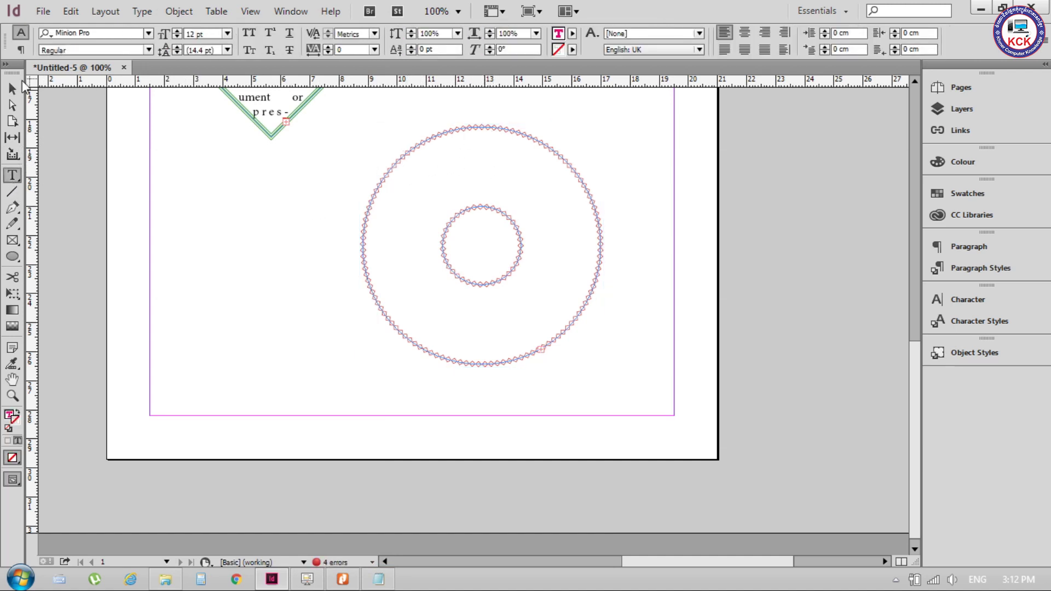
left_click(12, 88)
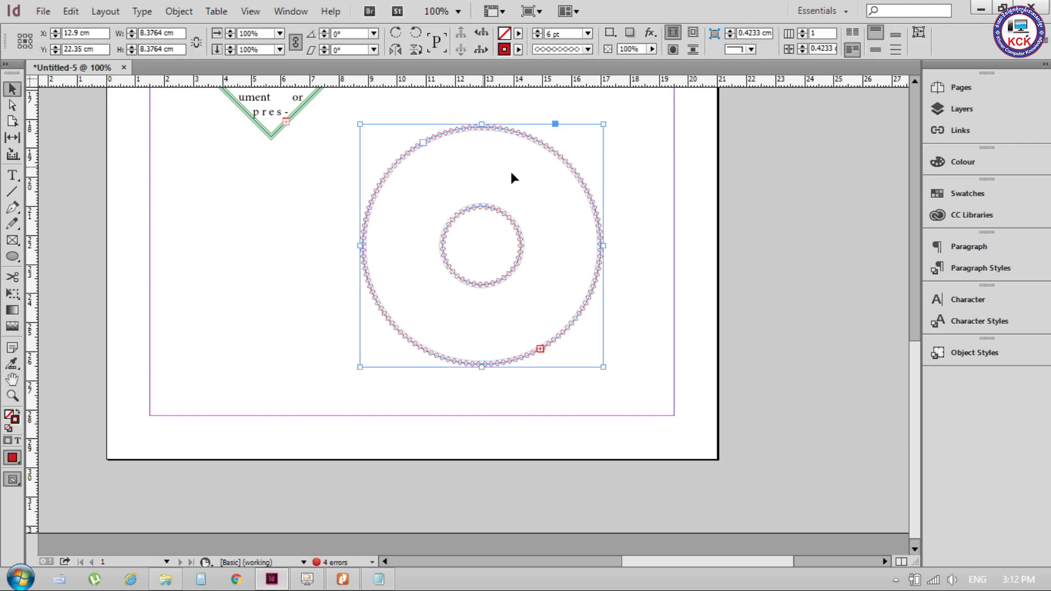
left_click(12, 176)
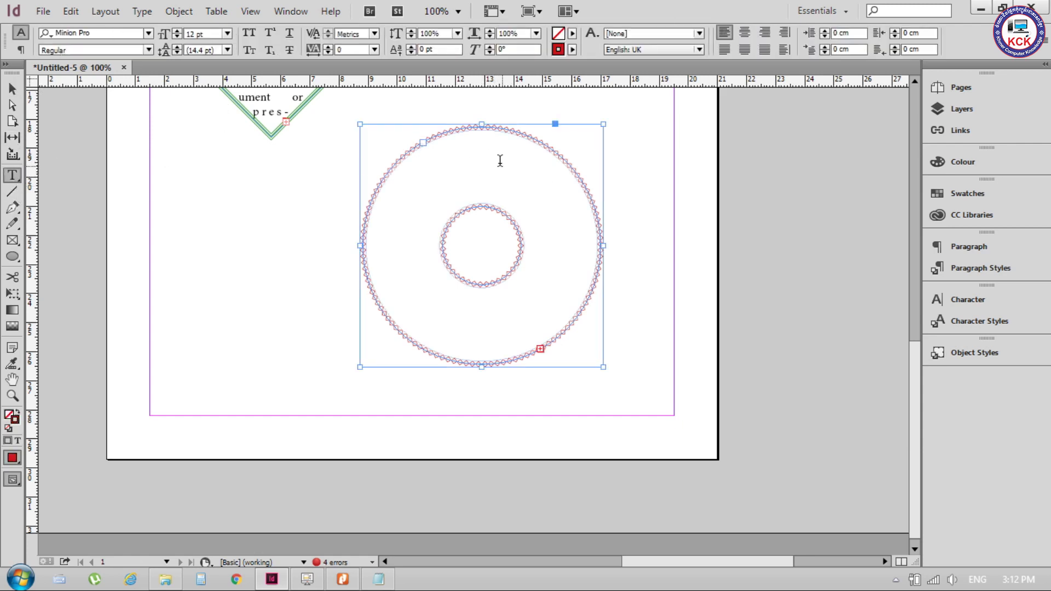
left_click(500, 160)
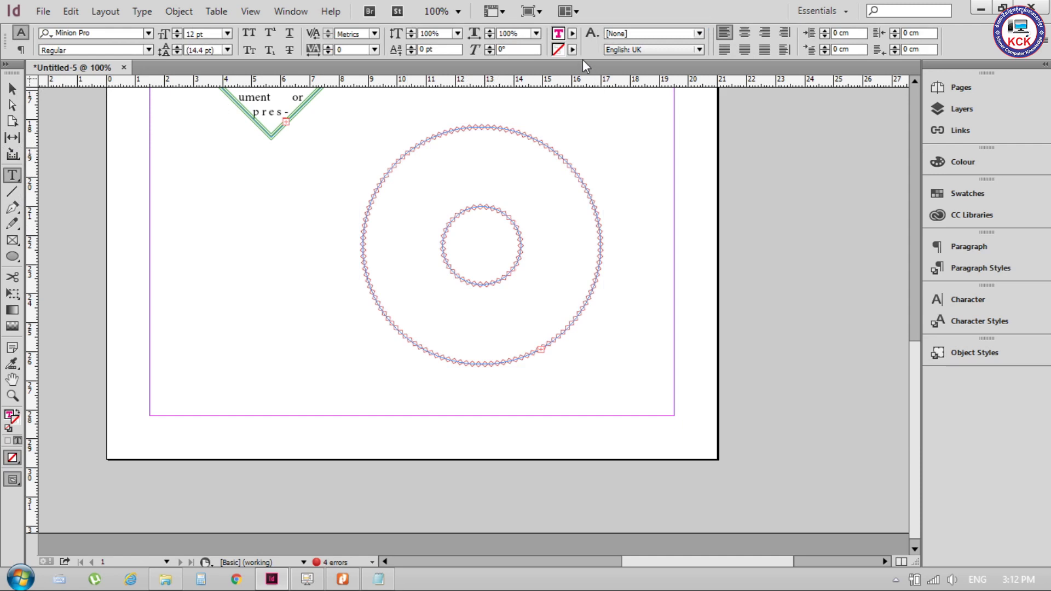
left_click(573, 49)
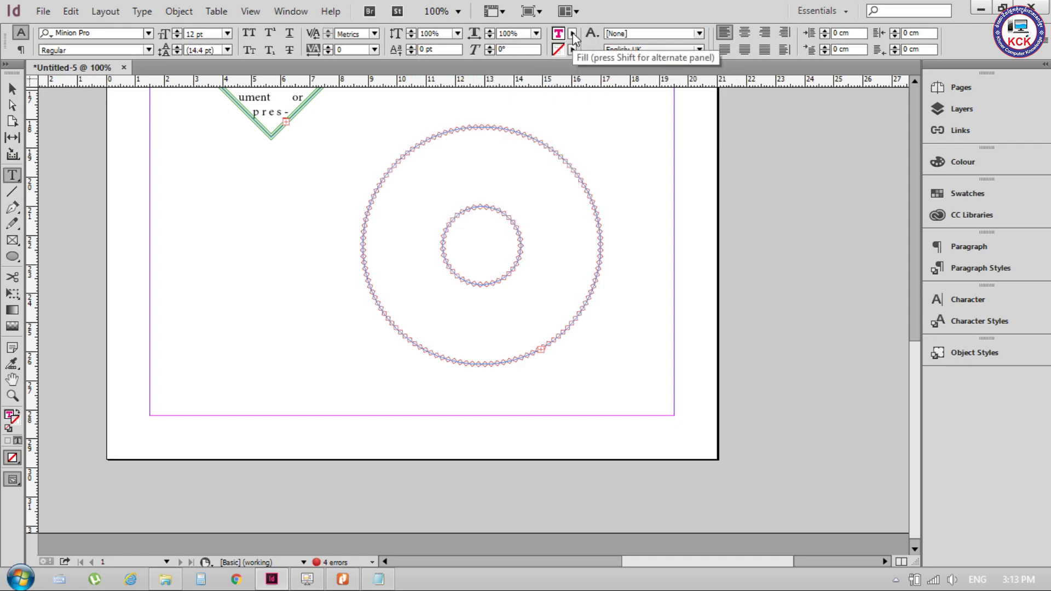
left_click(572, 34)
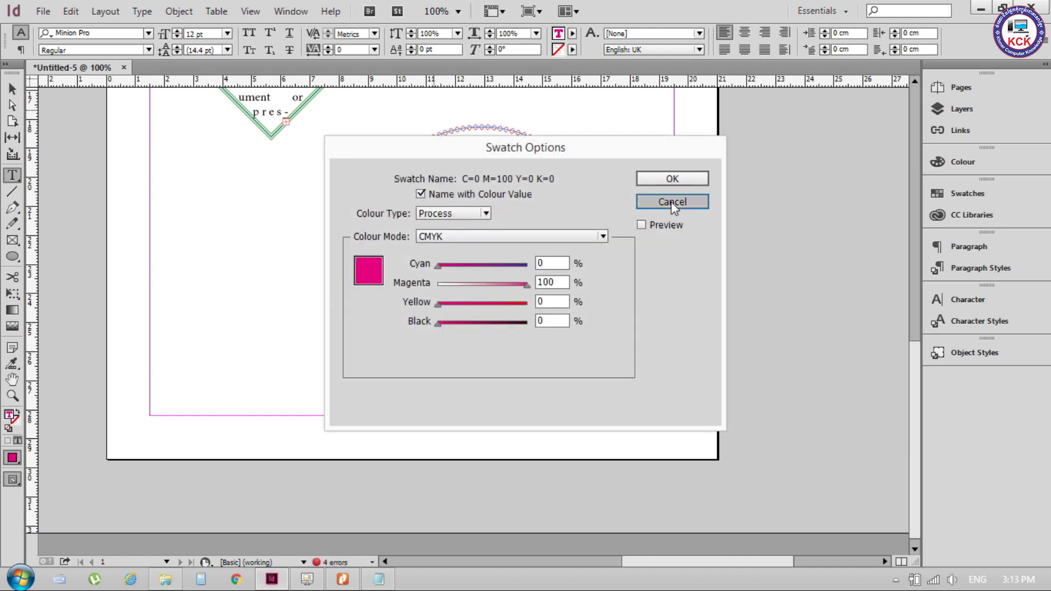
left_click(672, 202)
left_click(12, 89)
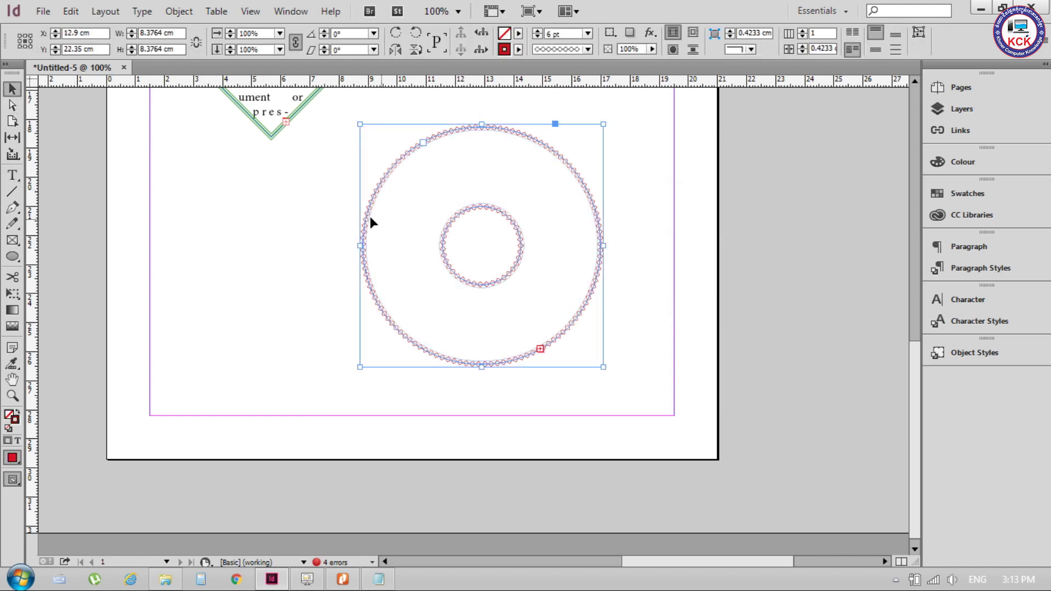
left_click(681, 247)
left_click(542, 346)
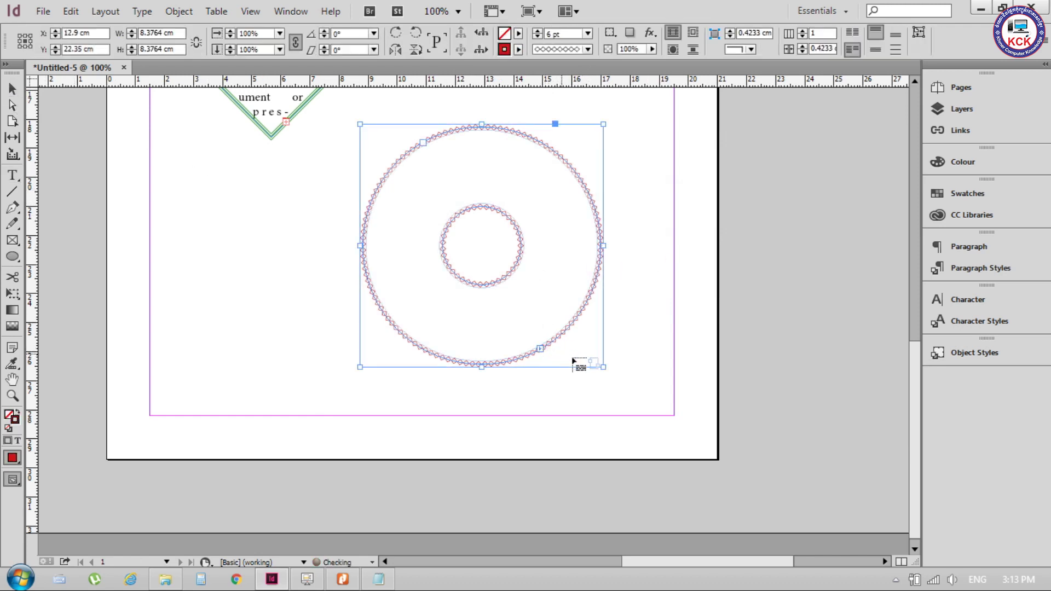
left_click_drag(643, 239, 734, 366)
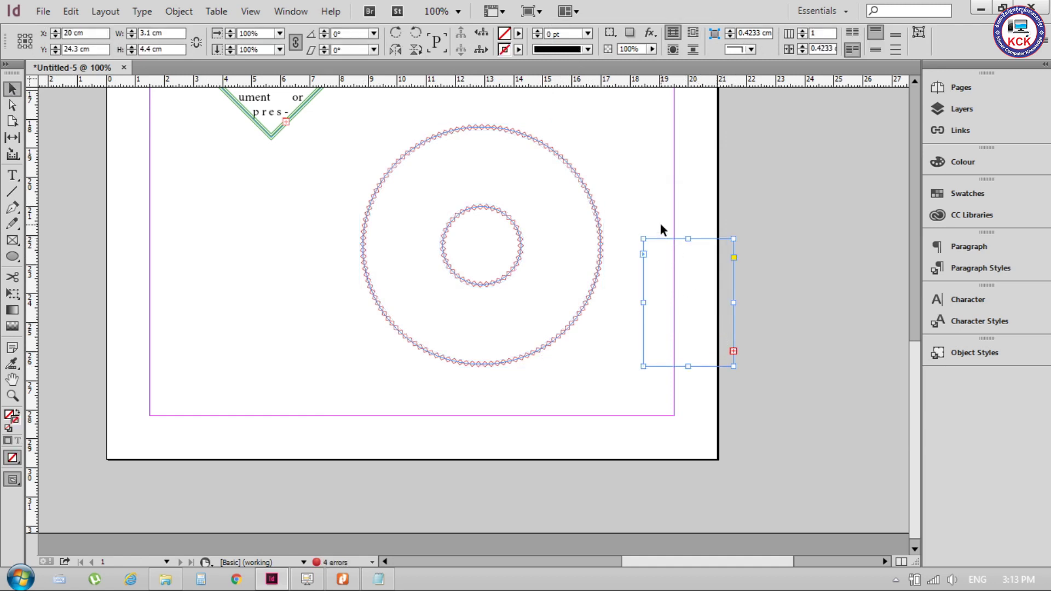
key("Delete")
left_click(12, 176)
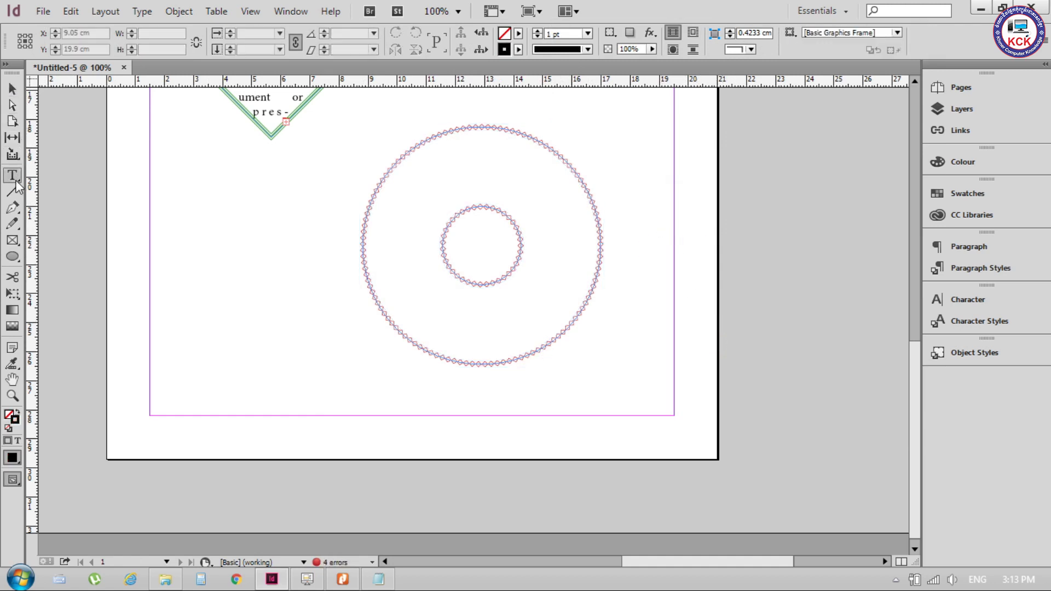
left_click(472, 158)
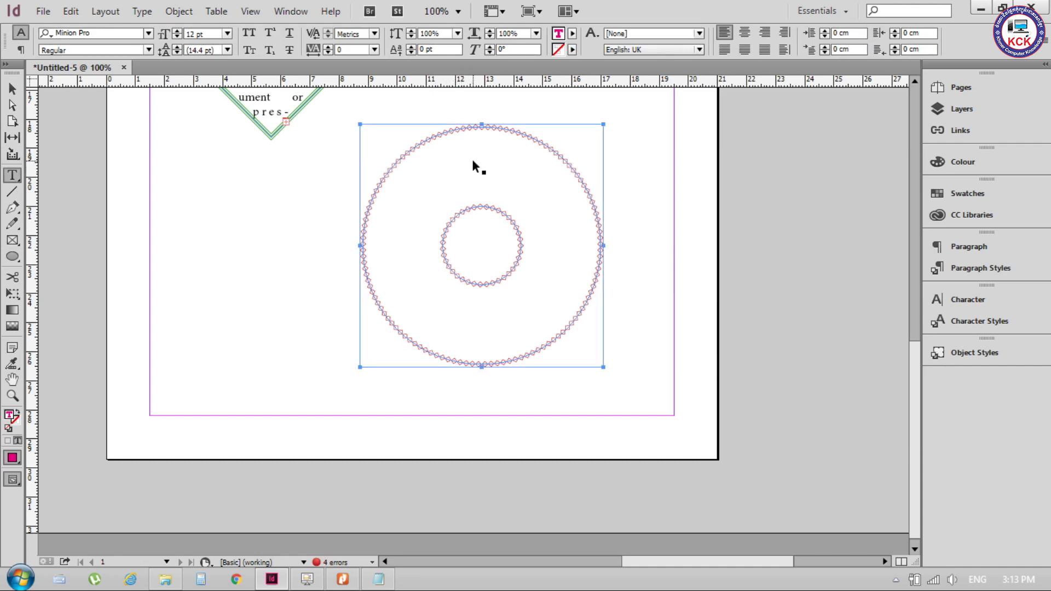
left_click(471, 156)
left_click(376, 581)
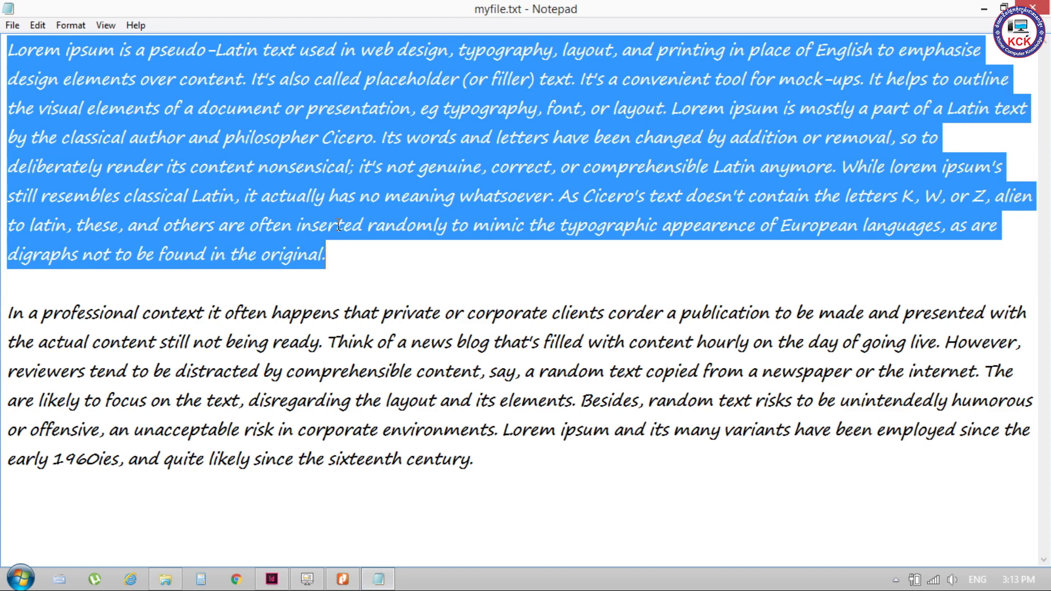
Copy the selected first Lorem ipsum paragraph in Notepad.
right_click(355, 185)
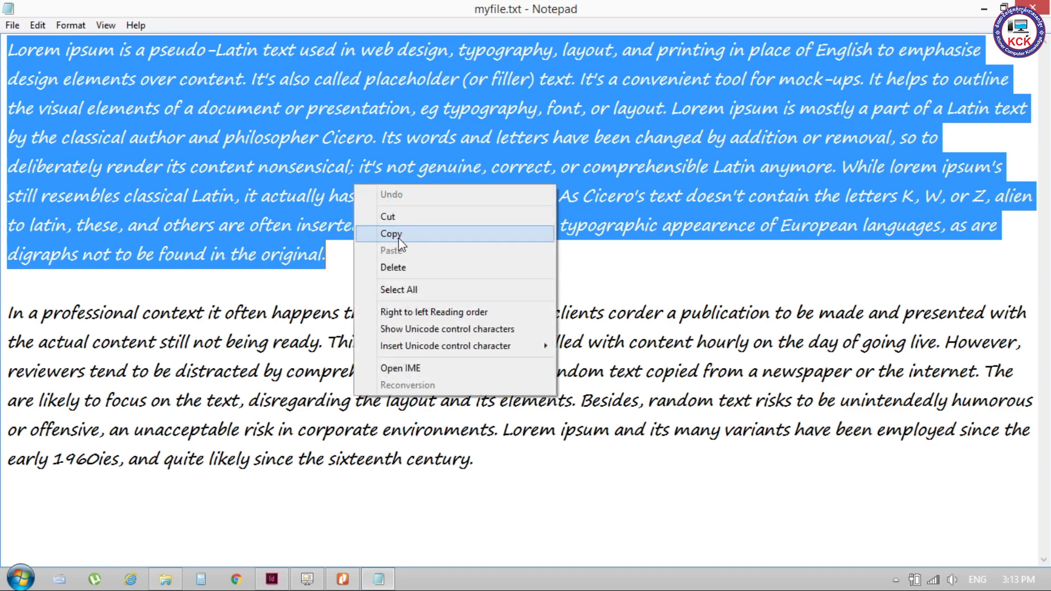
left_click(394, 234)
Back in InDesign, paste the copied Lorem ipsum paragraph into the ring using the Type tool.
left_click(984, 9)
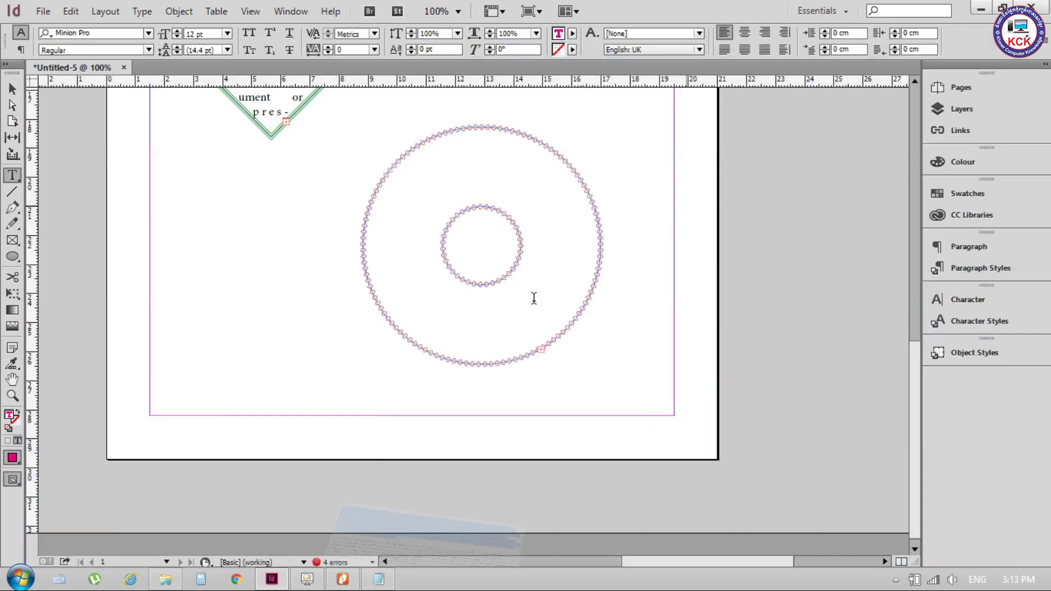
left_click(476, 331)
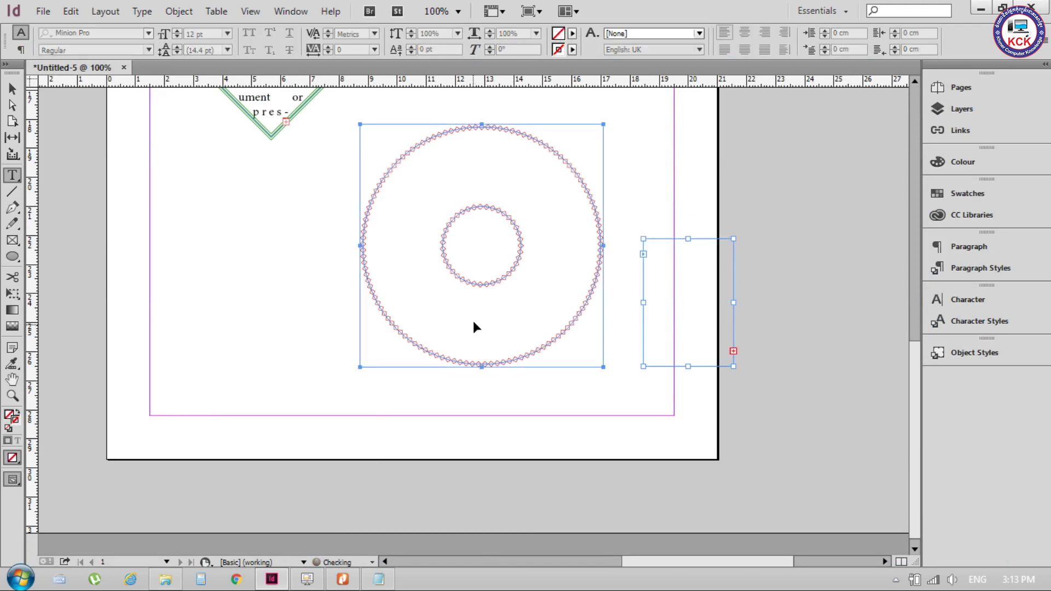
left_click(490, 311)
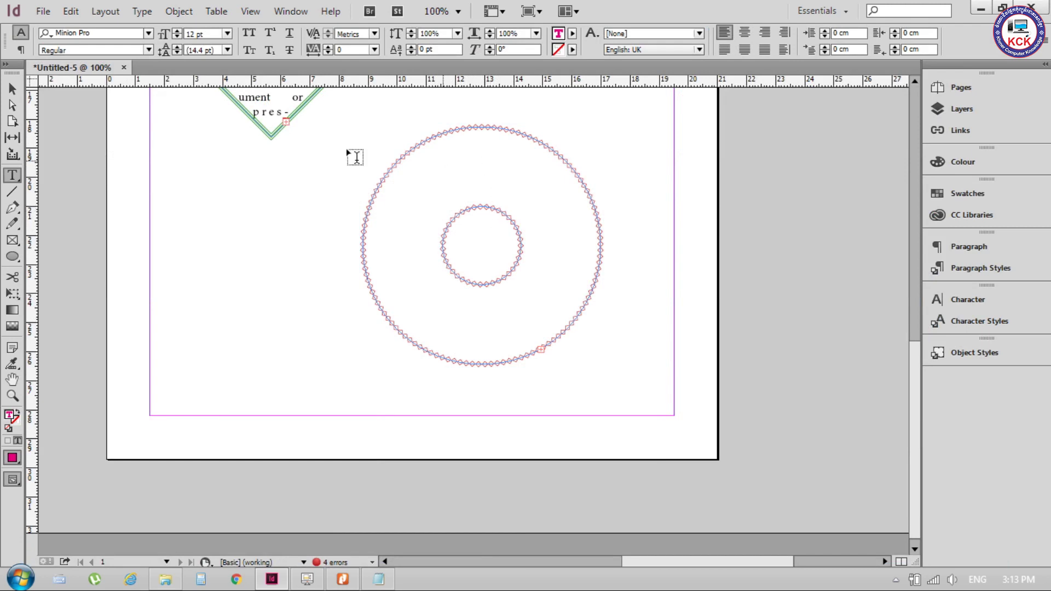
key("Escape")
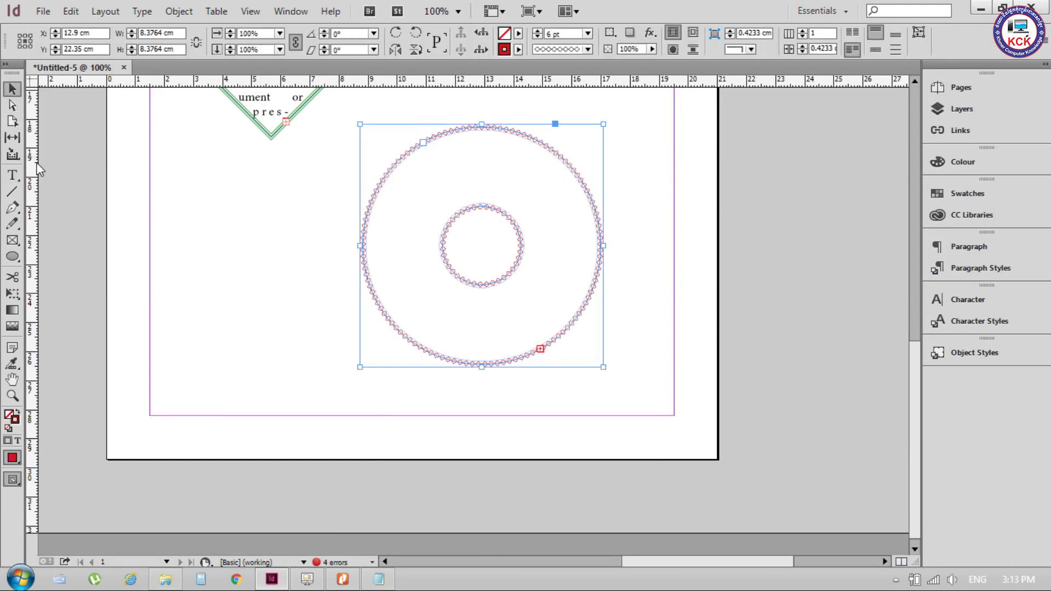
left_click(533, 356)
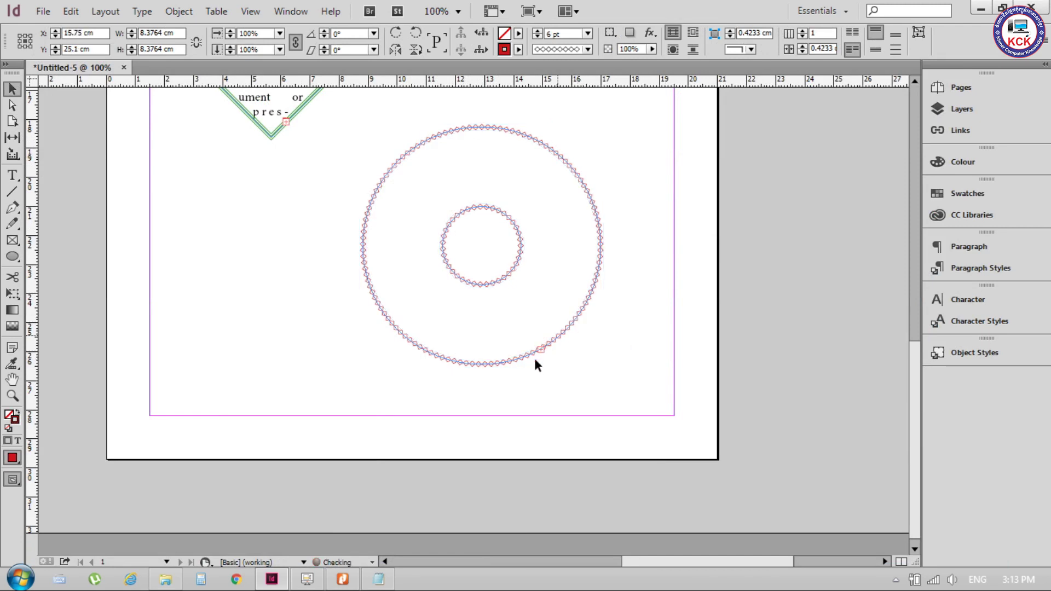
left_click(540, 348)
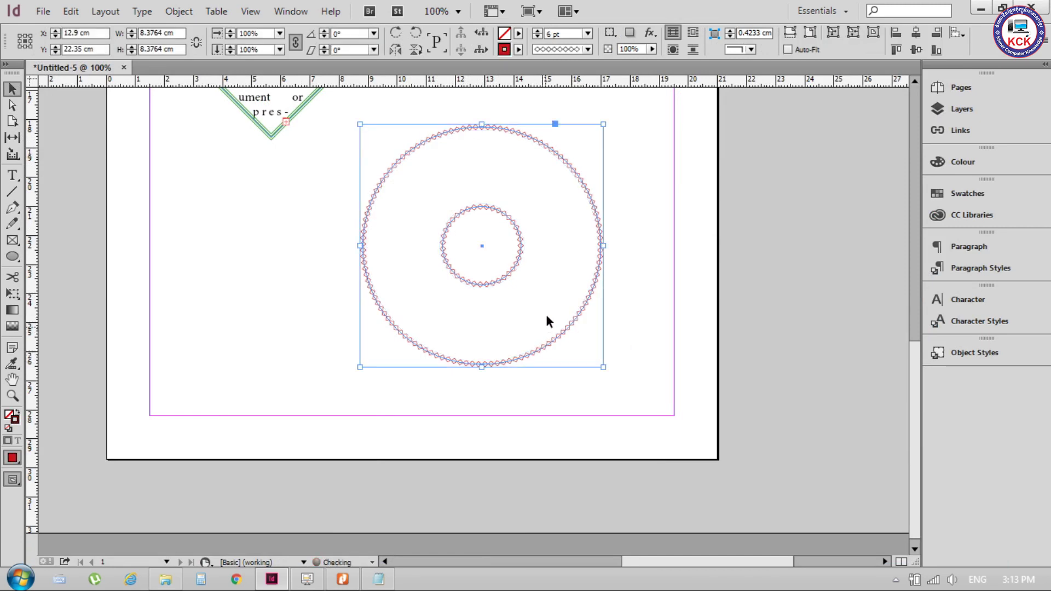
left_click(658, 258)
left_click(521, 241)
key("t")
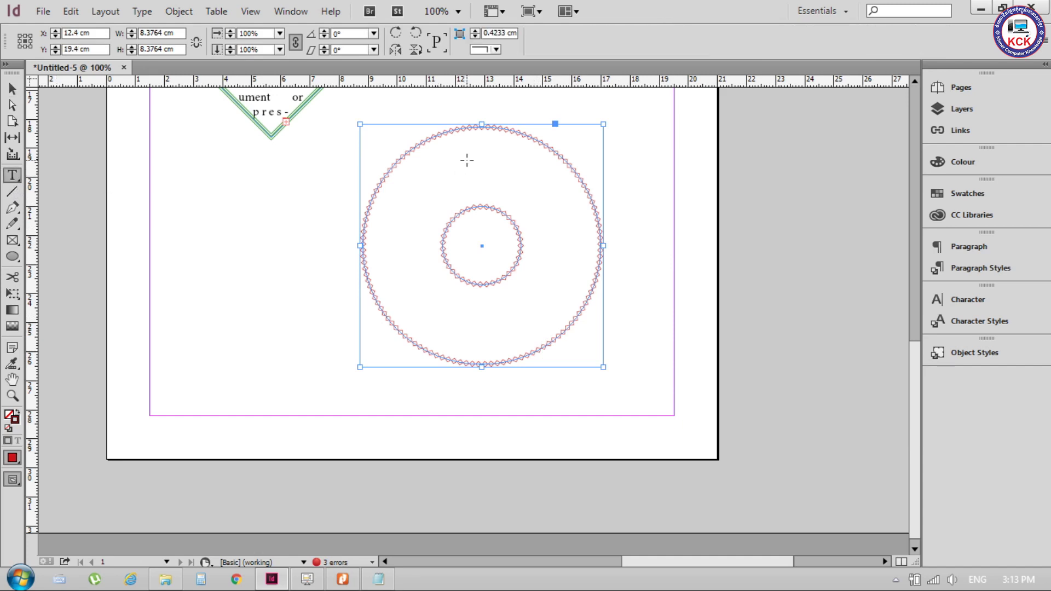
left_click(467, 159)
key("ctrl+v")
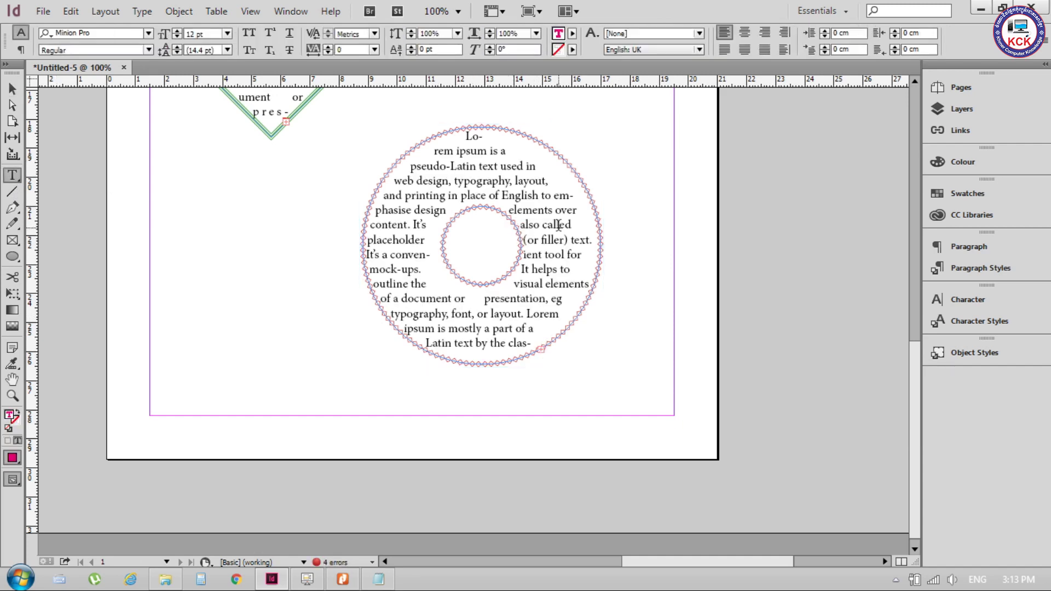
Justify all the Lorem ipsum text in the ring.
key("ctrl+a")
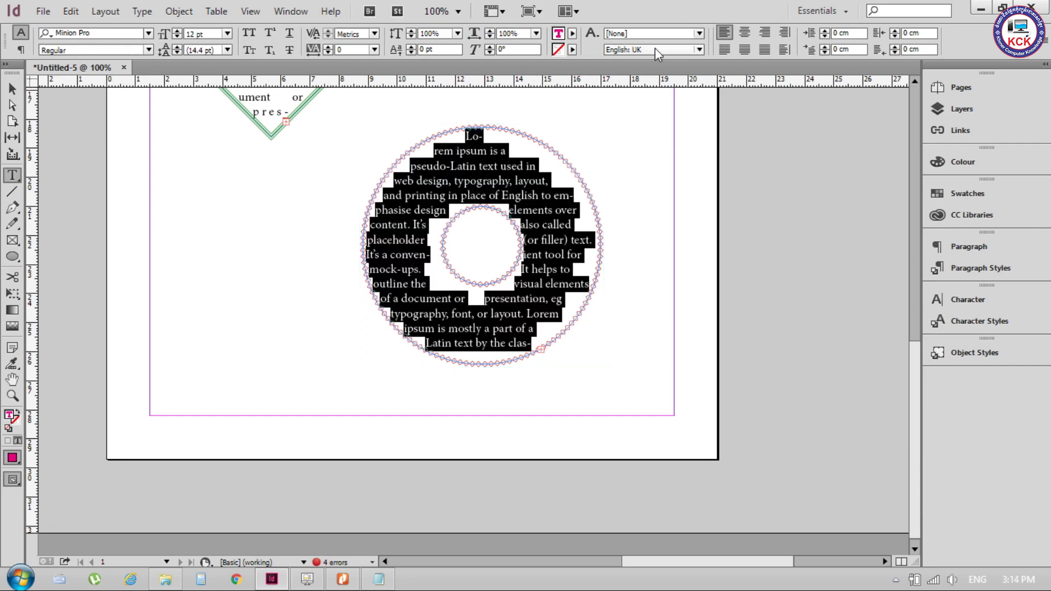
left_click(724, 50)
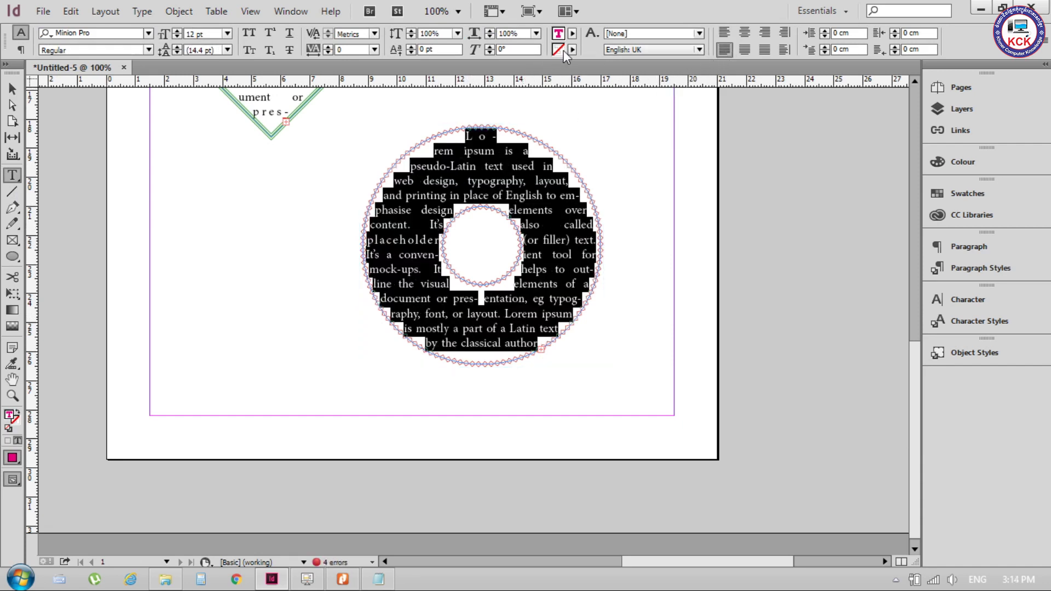
key("Escape")
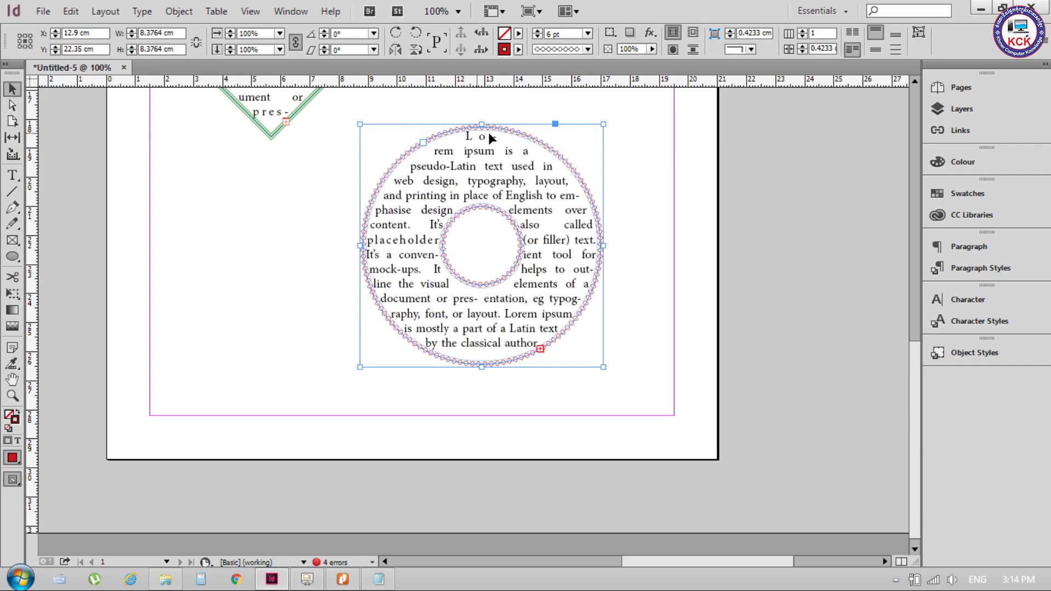
Fill the ring frame with the yellow C=0 M=0 Y=100 K=0 swatch.
left_click(622, 116)
left_click(554, 163)
left_click(518, 33)
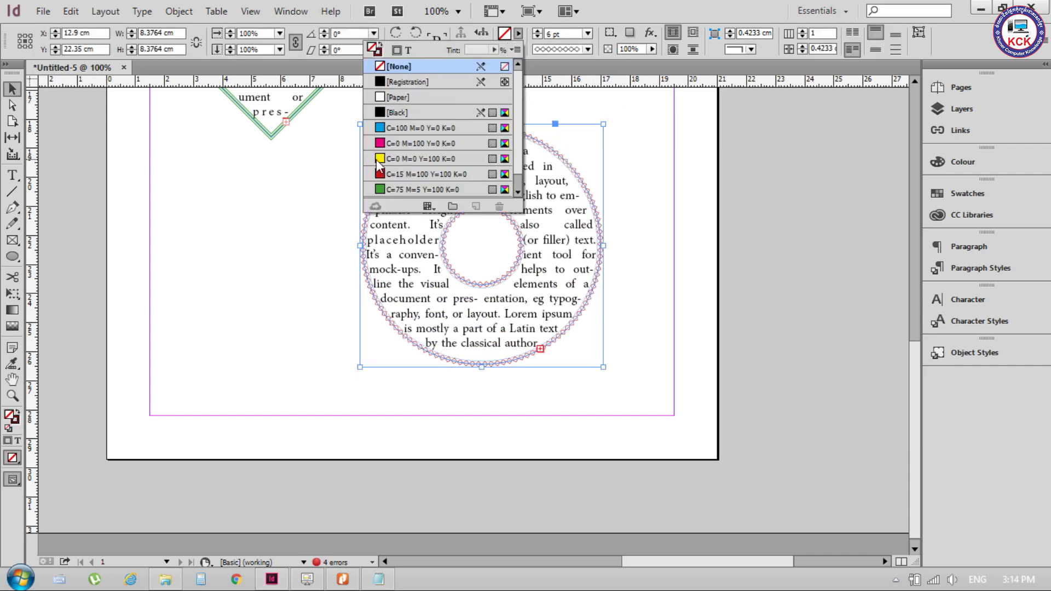
left_click(377, 161)
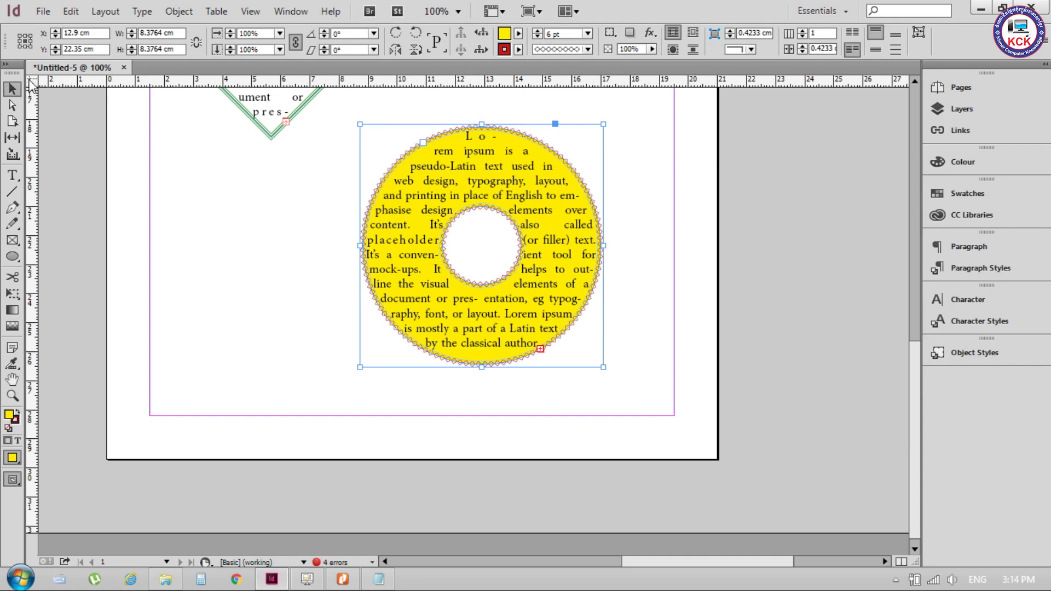
Set the yellow ring's inner circle fill to [None].
scroll(642, 267, "up", 3)
scroll(641, 266, "up", 2)
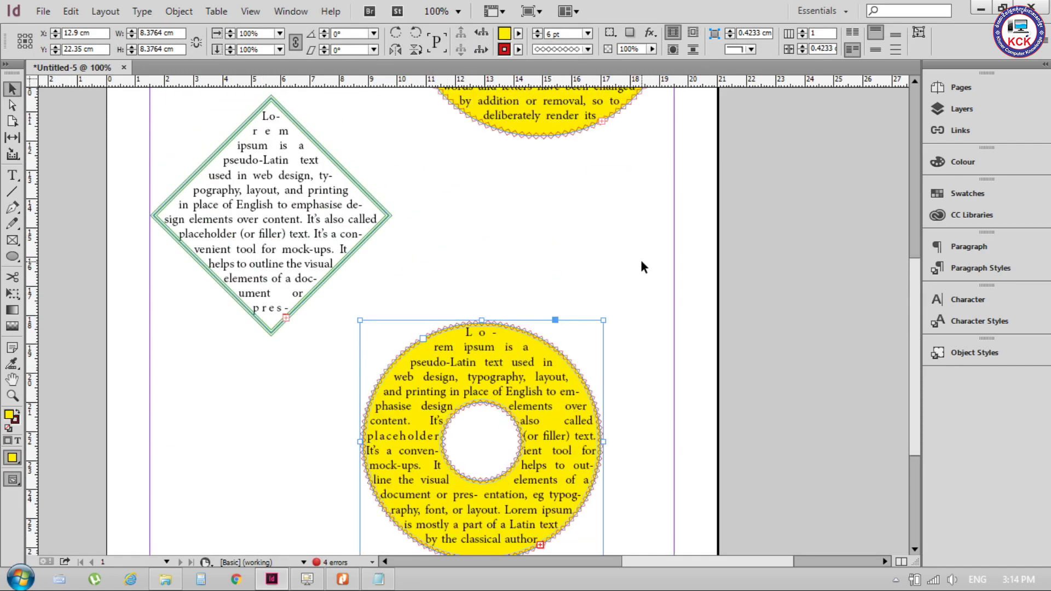
left_click_drag(530, 371, 330, 183)
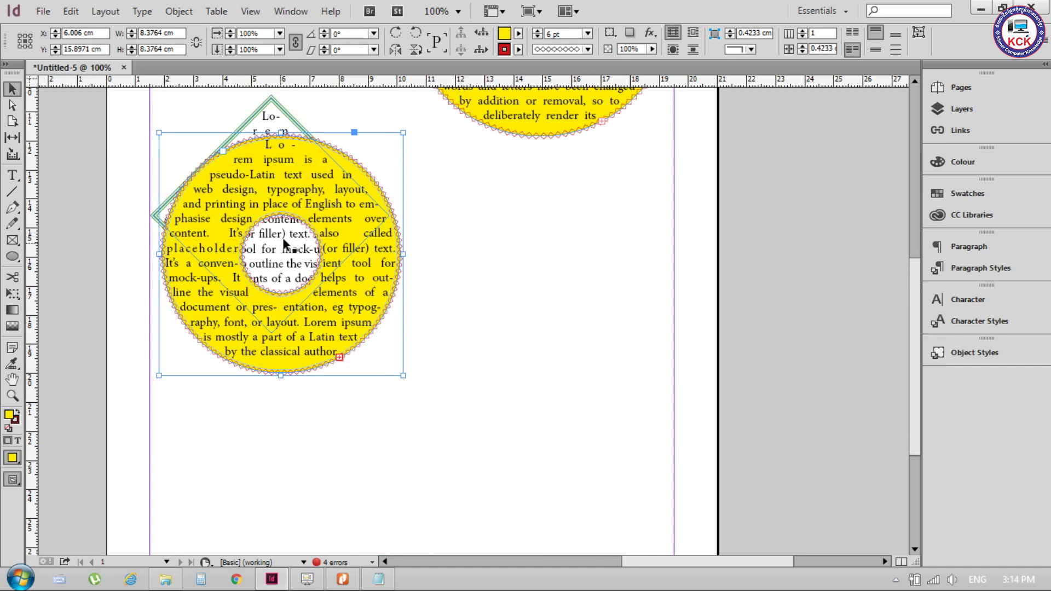
scroll(595, 223, "up", 5)
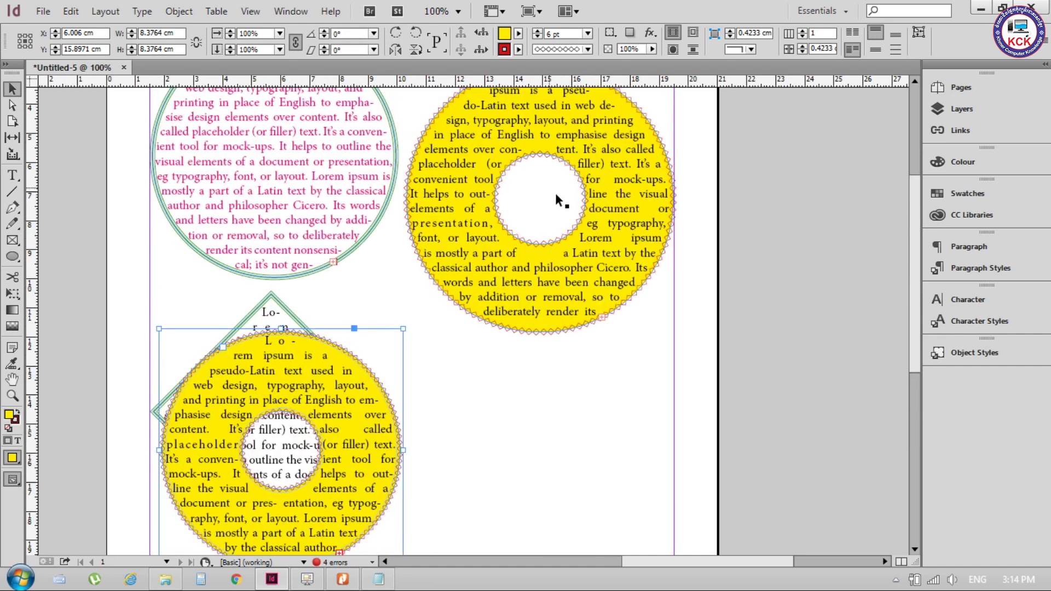
left_click(550, 154)
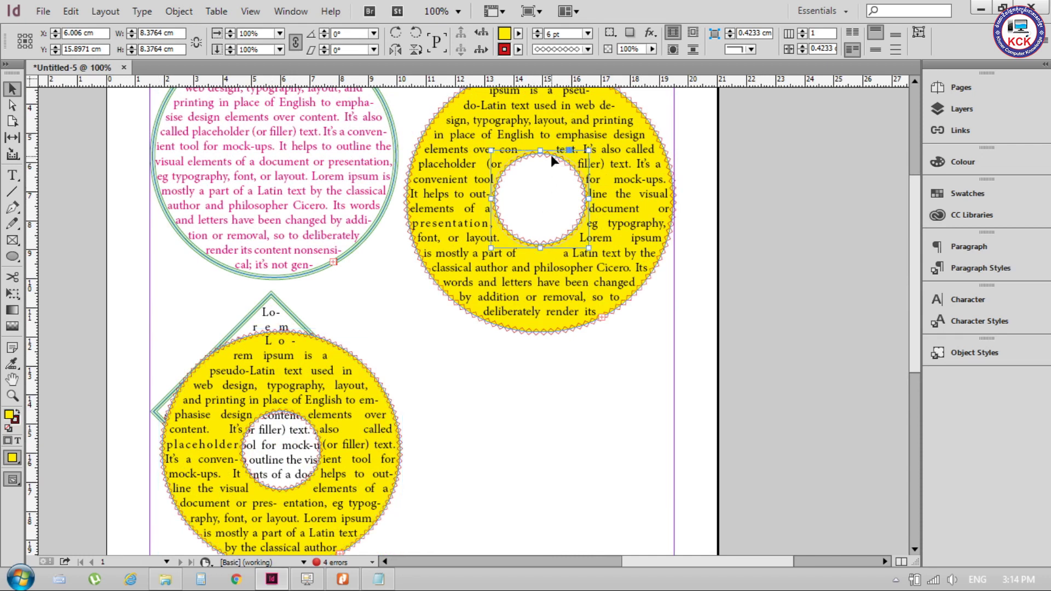
left_click(519, 34)
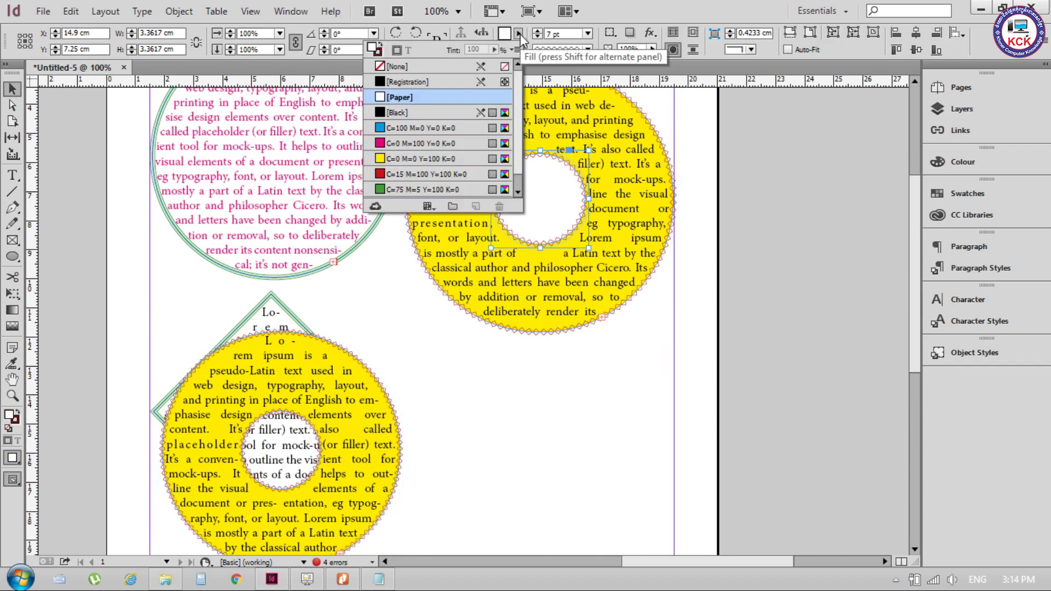
left_click(394, 68)
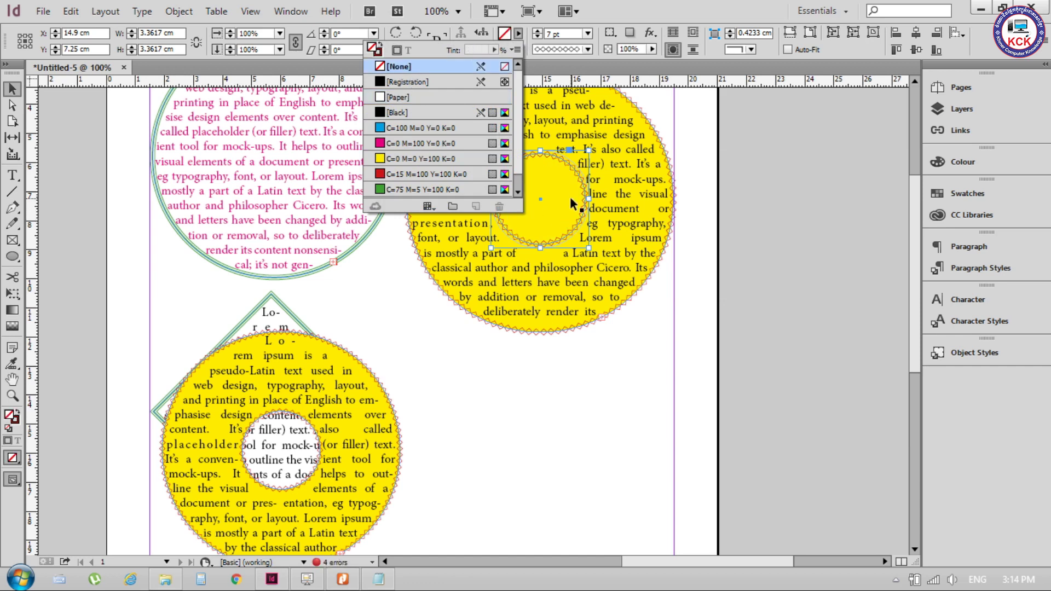
left_click(551, 335)
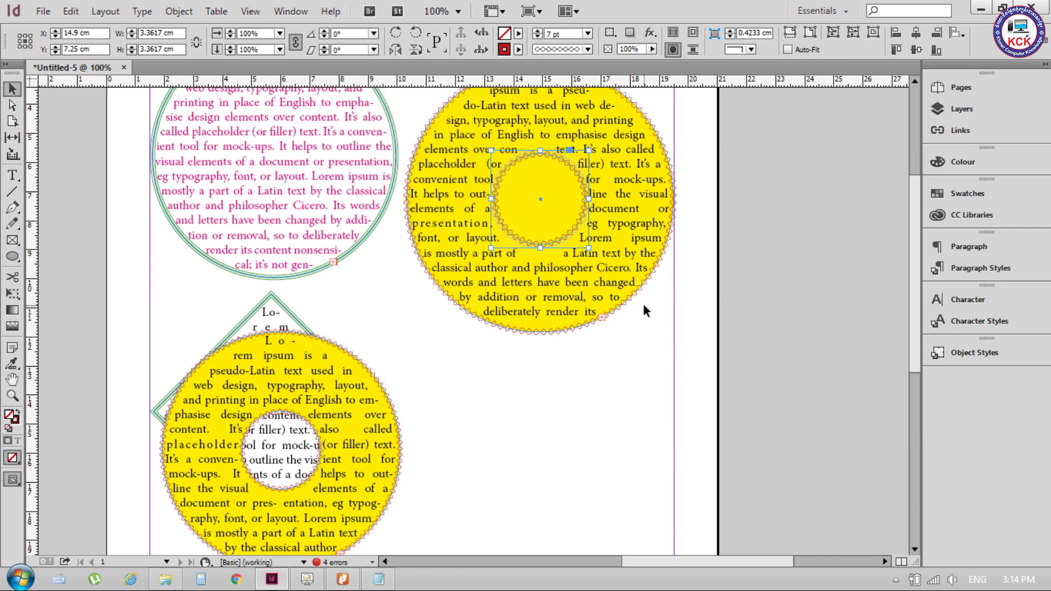
Move the second yellow ring around the page, then undo the last move.
mouse_move(323, 373)
left_mouse_down()
mouse_move(288, 180)
mouse_move(349, 162)
mouse_move(385, 183)
mouse_move(416, 180)
left_mouse_up()
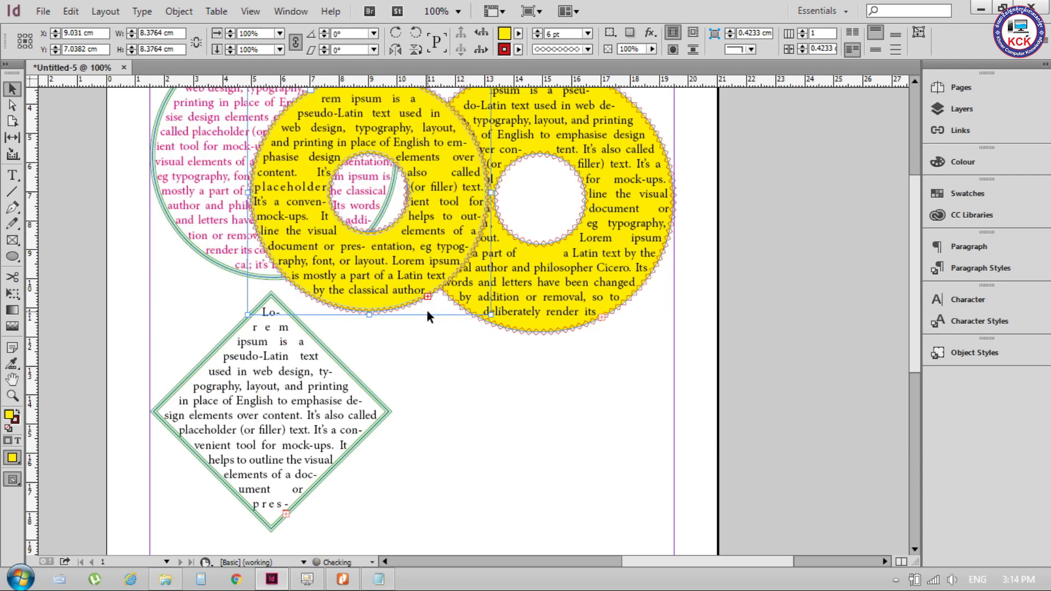
scroll(431, 308, "down", 2)
scroll(432, 307, "up", 5)
mouse_move(634, 275)
left_mouse_down()
mouse_move(633, 469)
mouse_move(628, 389)
left_mouse_up()
scroll(589, 307, "down", 5)
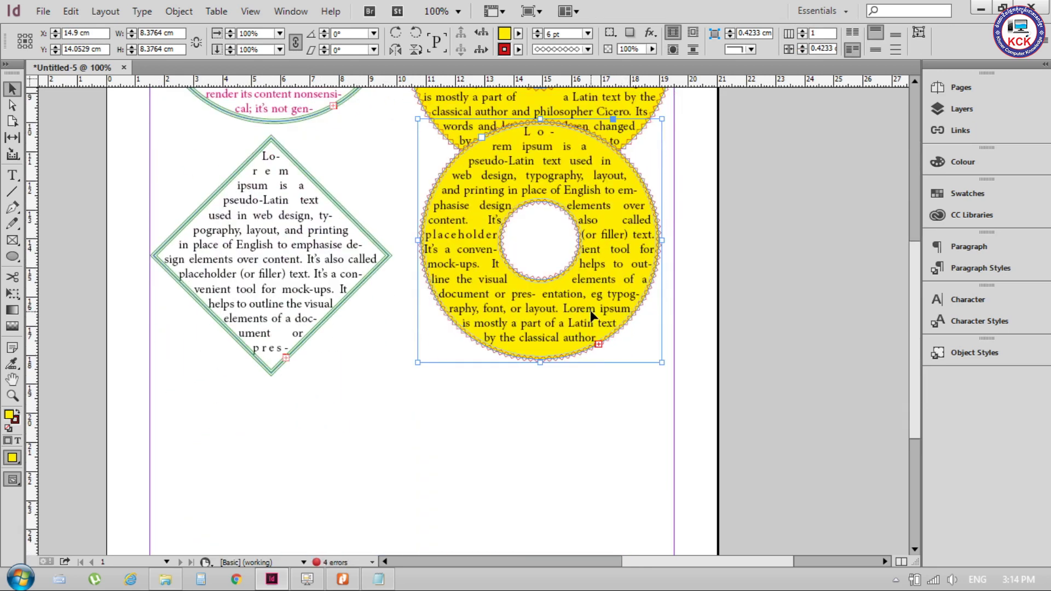
key("ctrl+z")
left_click(343, 579)
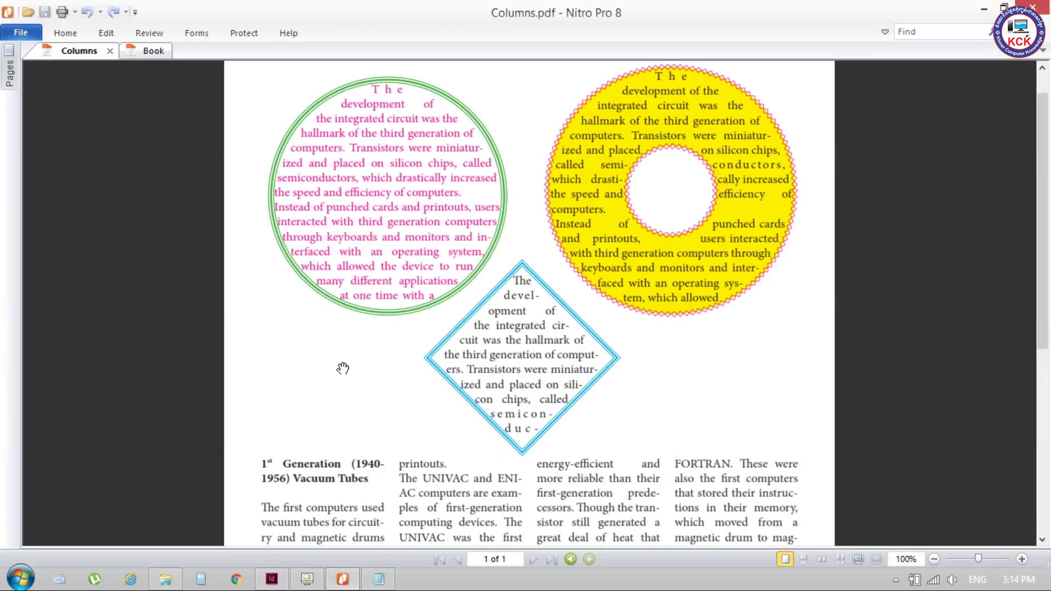
scroll(628, 309, "down", 3)
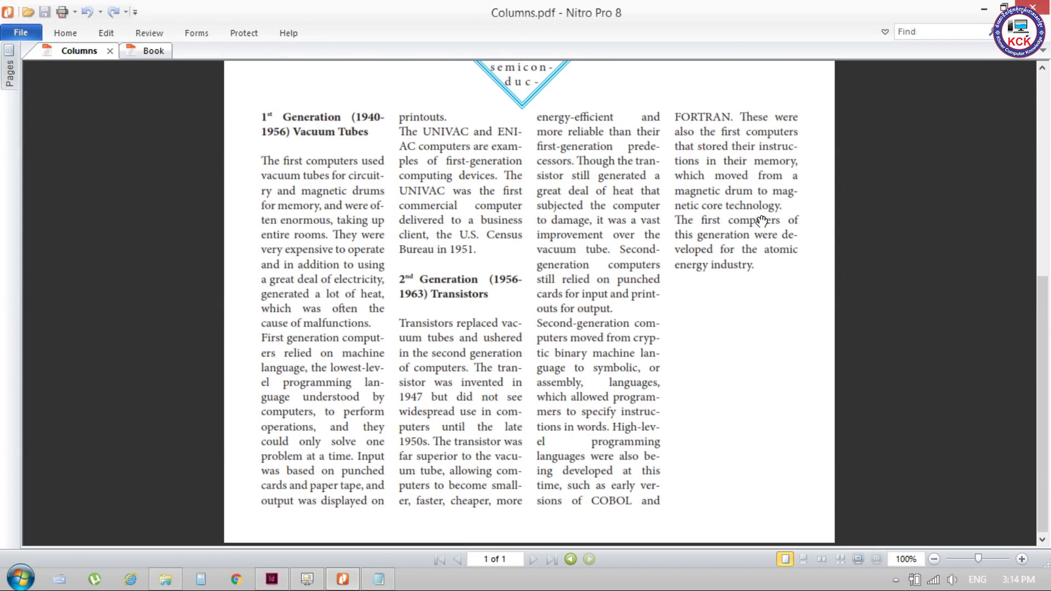
scroll(763, 223, "up", 3)
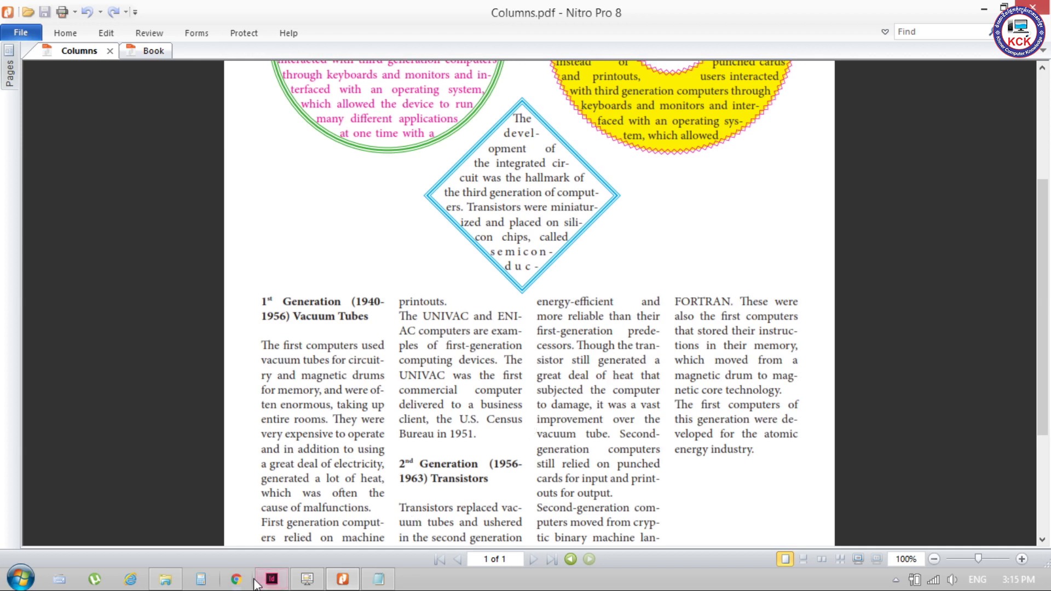
Draw a large ellipse and a smaller overlapping one on the lower page.
left_click(271, 579)
scroll(383, 372, "down", 4)
scroll(399, 322, "down", 1)
key("l")
left_click_drag(398, 189, 508, 284)
left_click_drag(575, 341, 648, 402)
left_click_drag(497, 141, 657, 271)
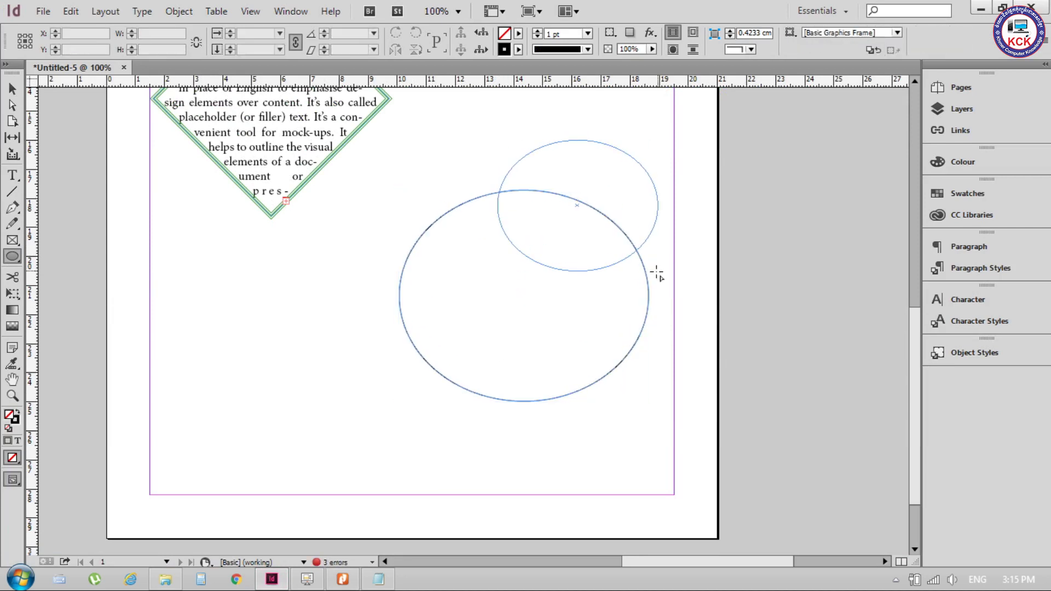
Select both ellipses and try combining them through Object > Paths, then close the menu.
key("v")
left_click_drag(394, 111, 688, 418)
left_click(179, 11)
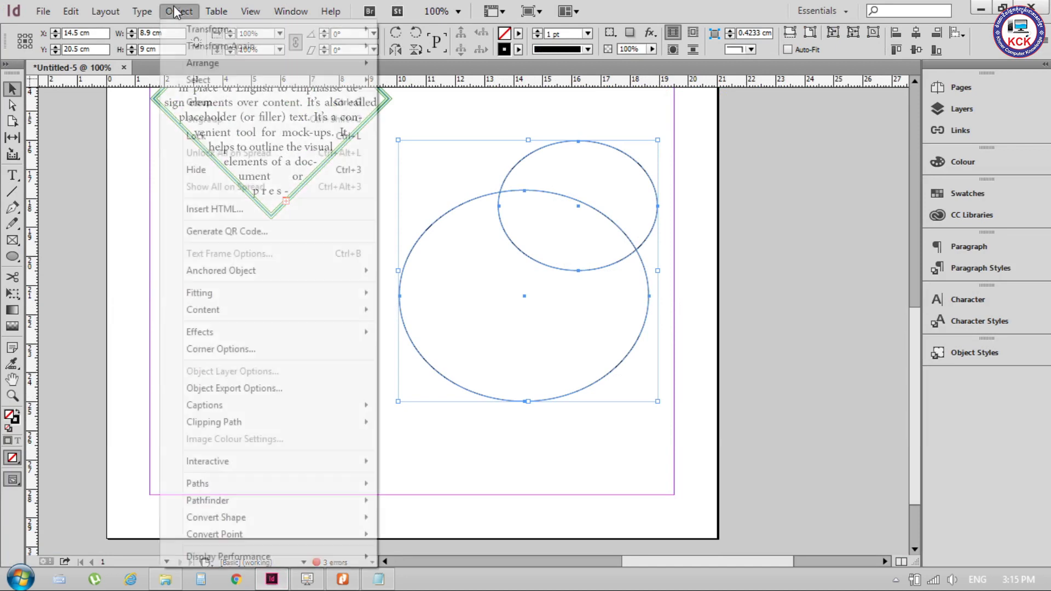
mouse_move(198, 483)
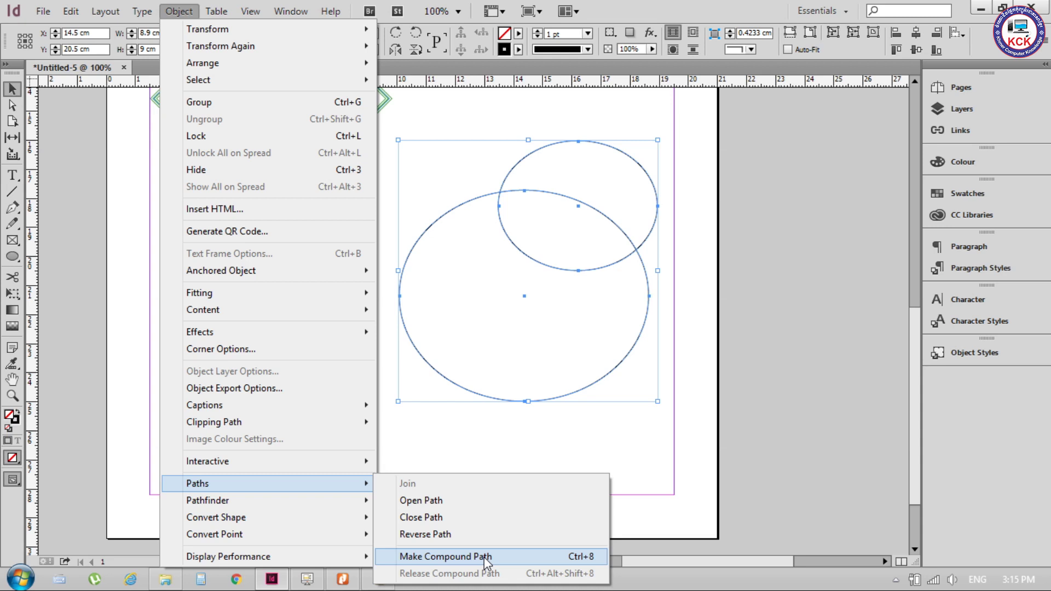
left_click(87, 188)
scroll(652, 287, "up", 5)
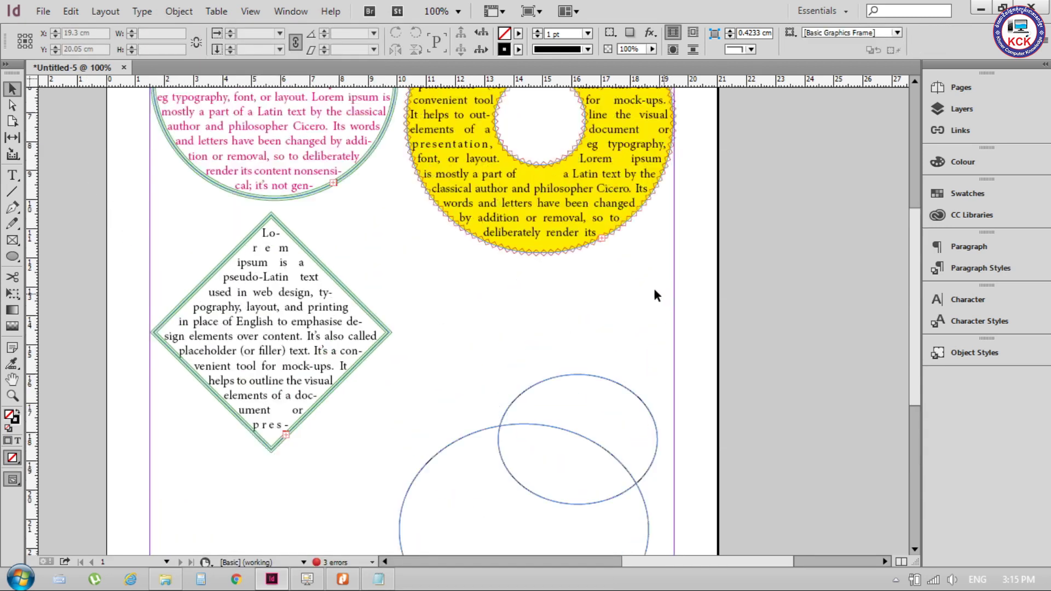
scroll(657, 295, "up", 3)
scroll(689, 149, "up", 3)
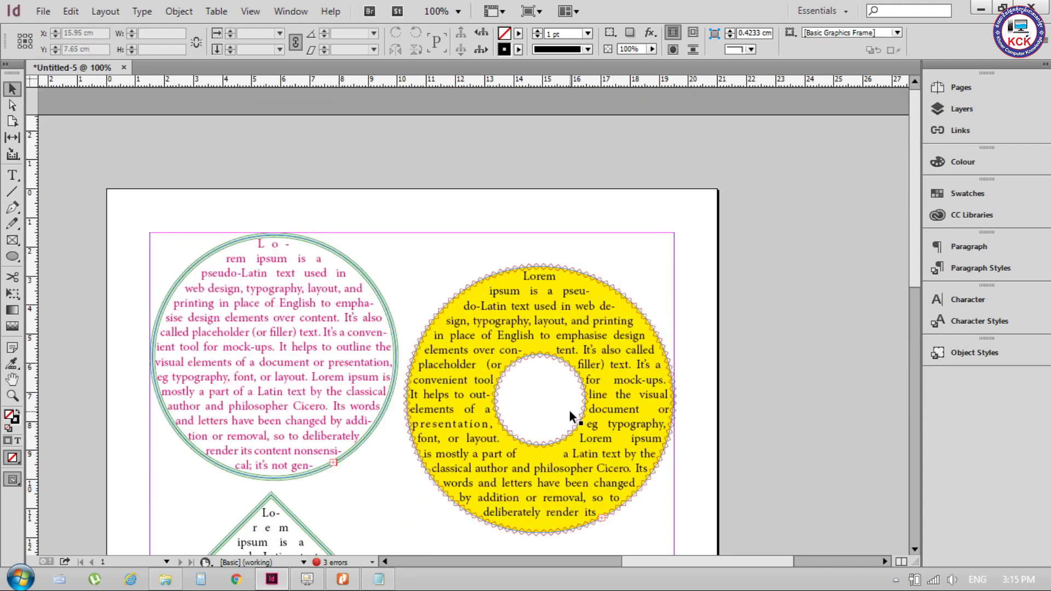
scroll(568, 413, "down", 3)
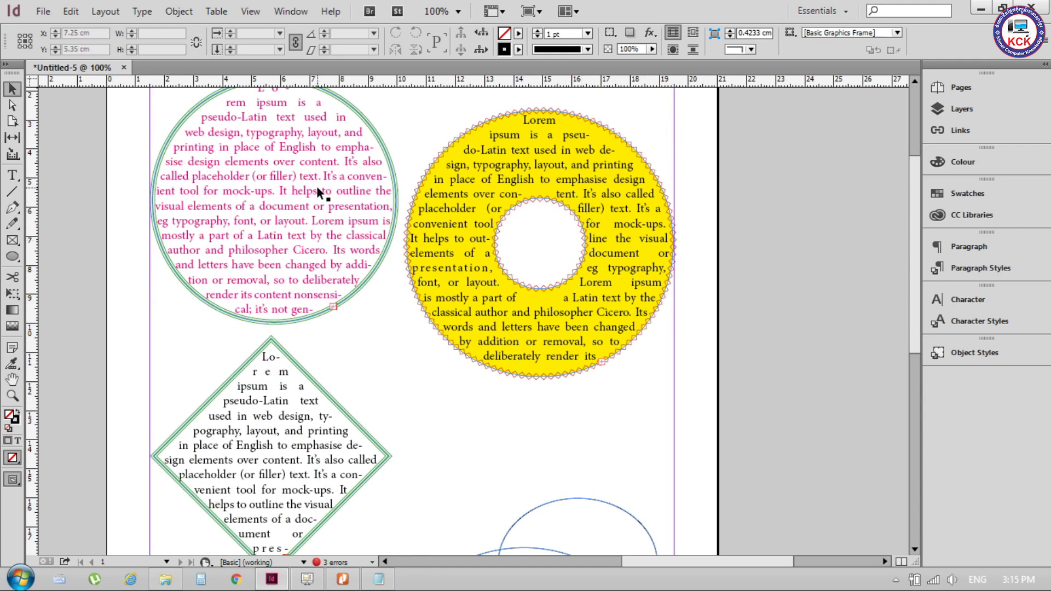
Look over the circle and ring at the top of Columns.pdf in Nitro Pro 8, then go back to InDesign.
left_click(342, 579)
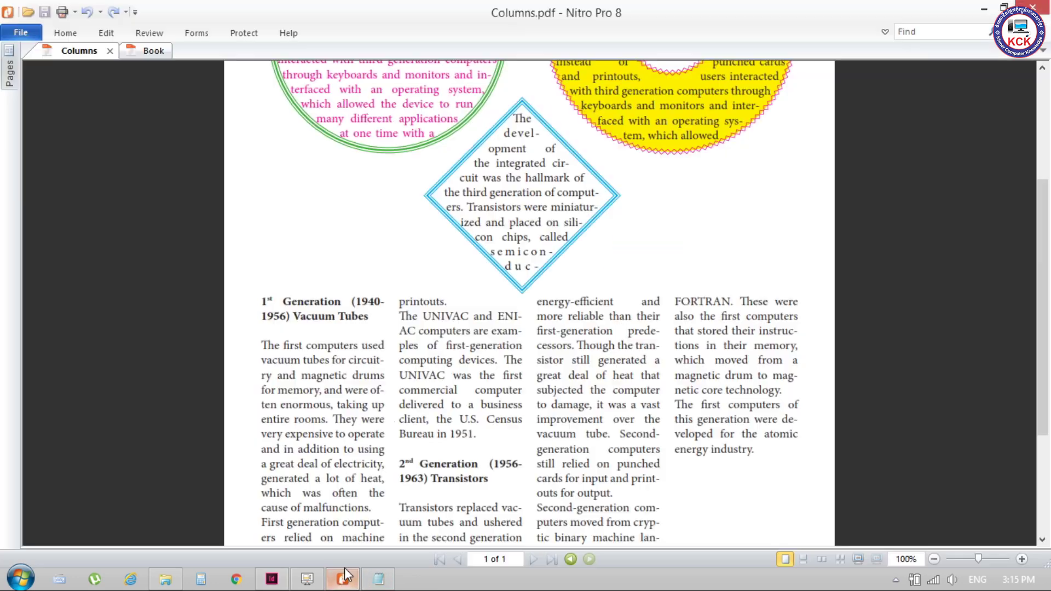
scroll(625, 98, "up", 3)
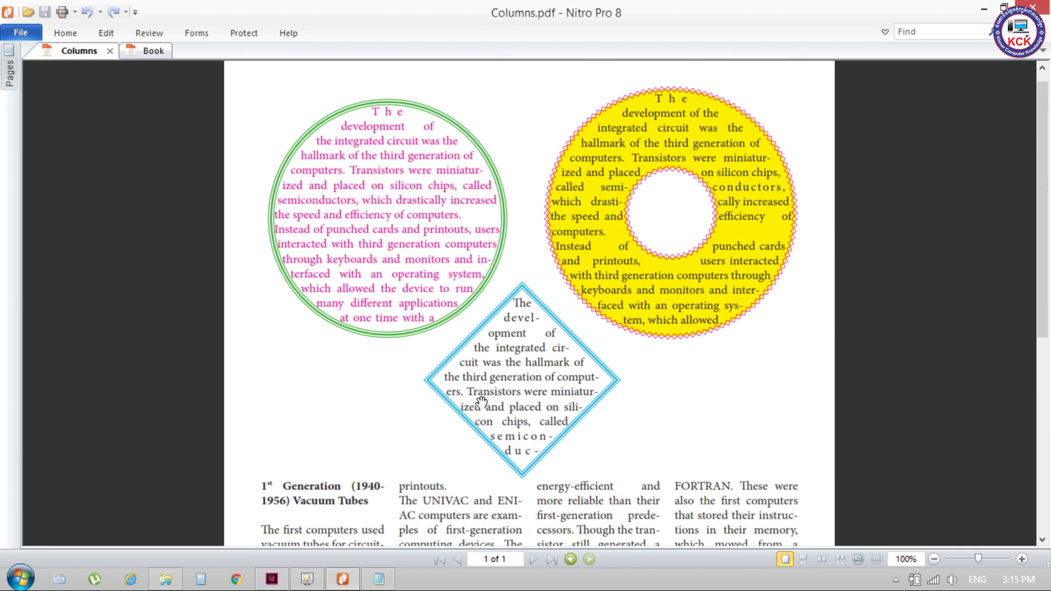
left_click(271, 579)
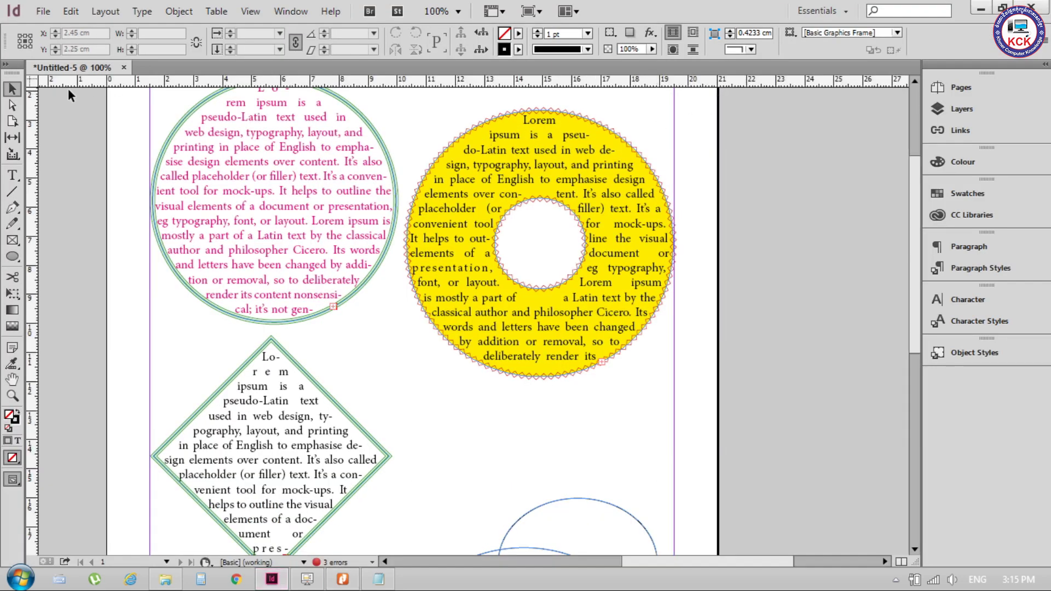
Combine the yellow ring and its inner circle into one compound path.
mouse_move(418, 101)
left_mouse_down()
mouse_move(534, 197)
mouse_move(695, 389)
left_mouse_up()
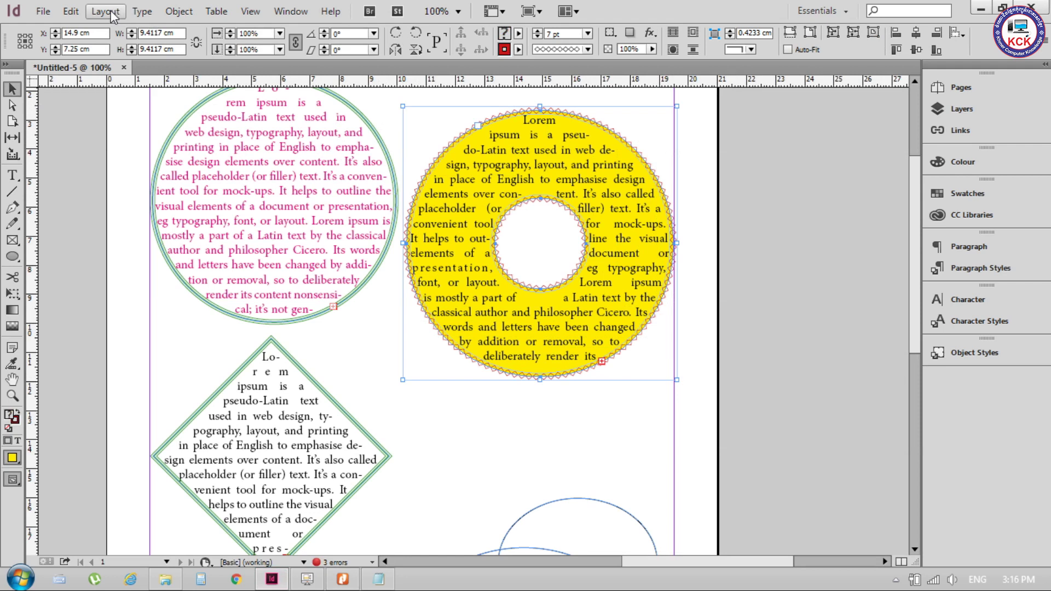
left_click(105, 11)
mouse_move(178, 10)
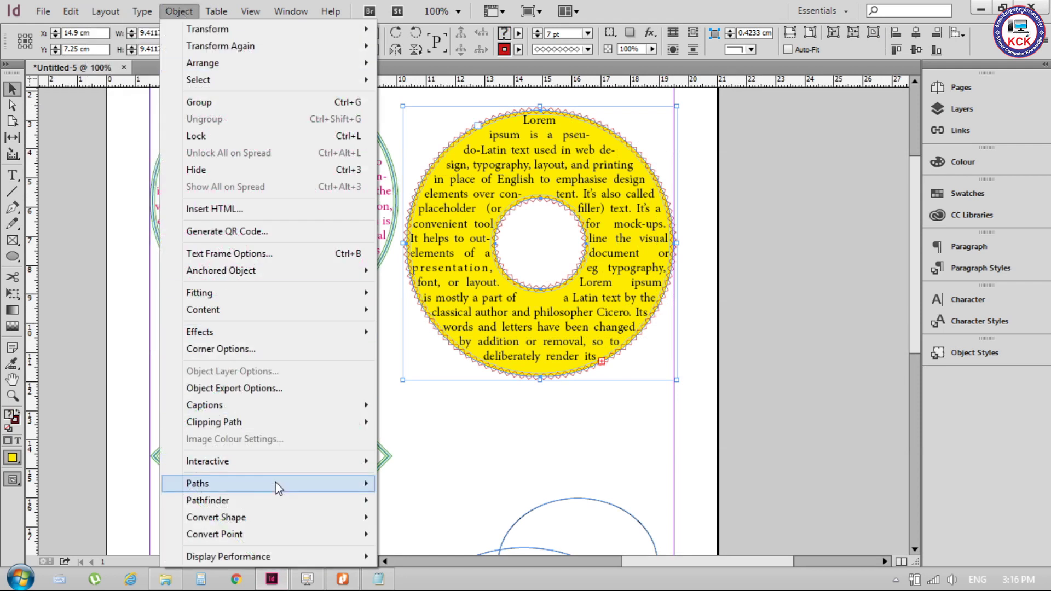
left_click(416, 555)
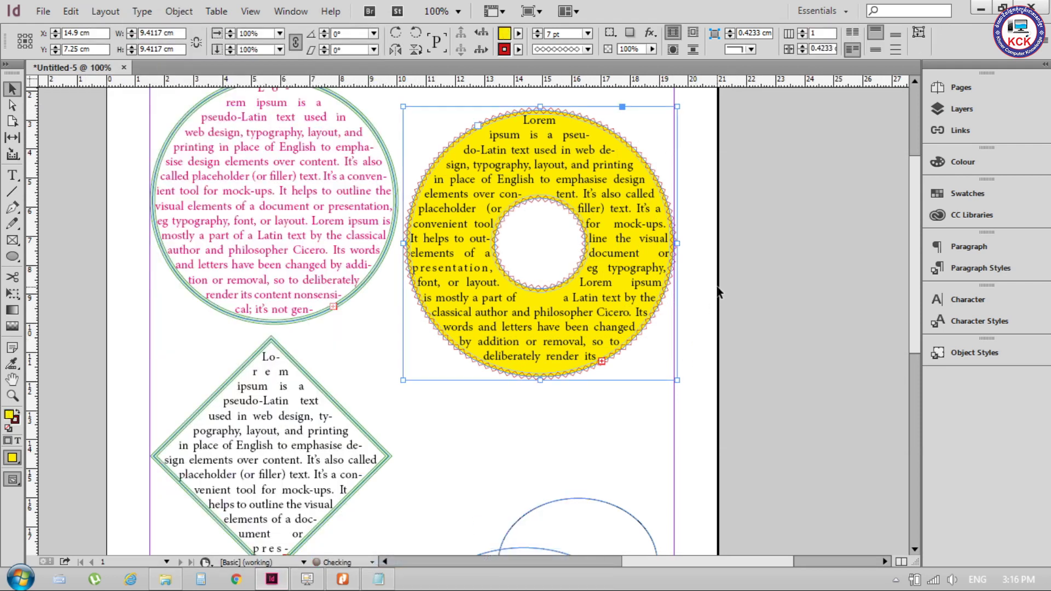
Test the hole by moving the ring over the pink circle, then undo the move and deselect.
left_click_drag(627, 206, 380, 166)
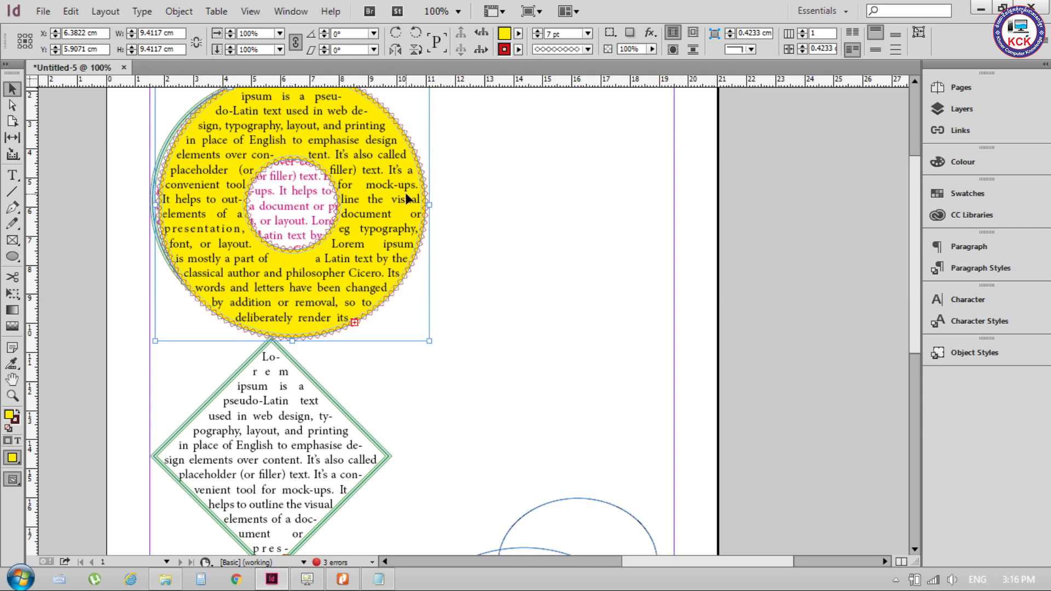
key("ctrl+z")
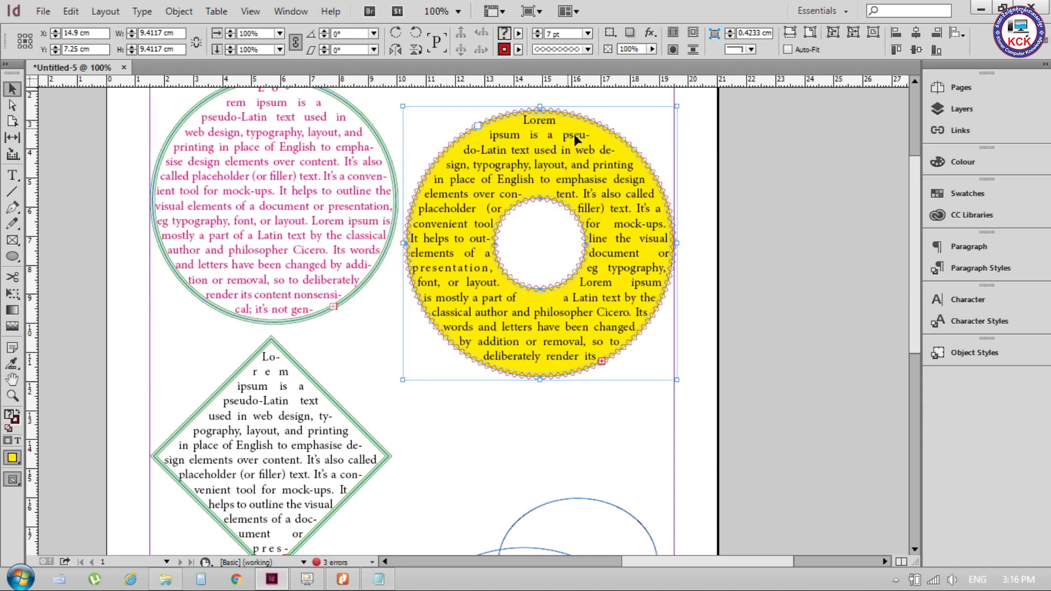
left_click(800, 281)
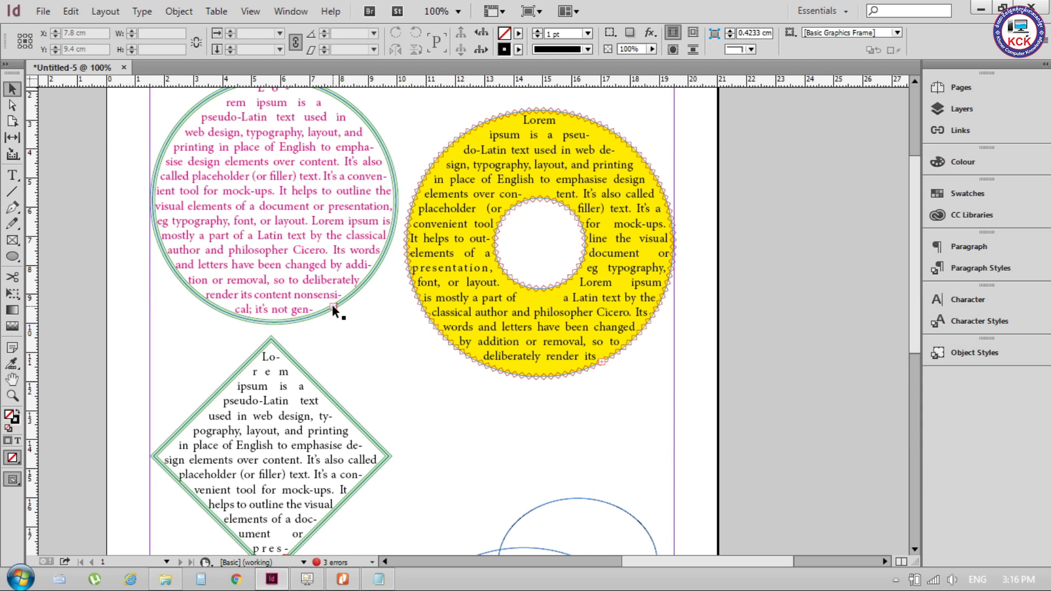
left_click(298, 584)
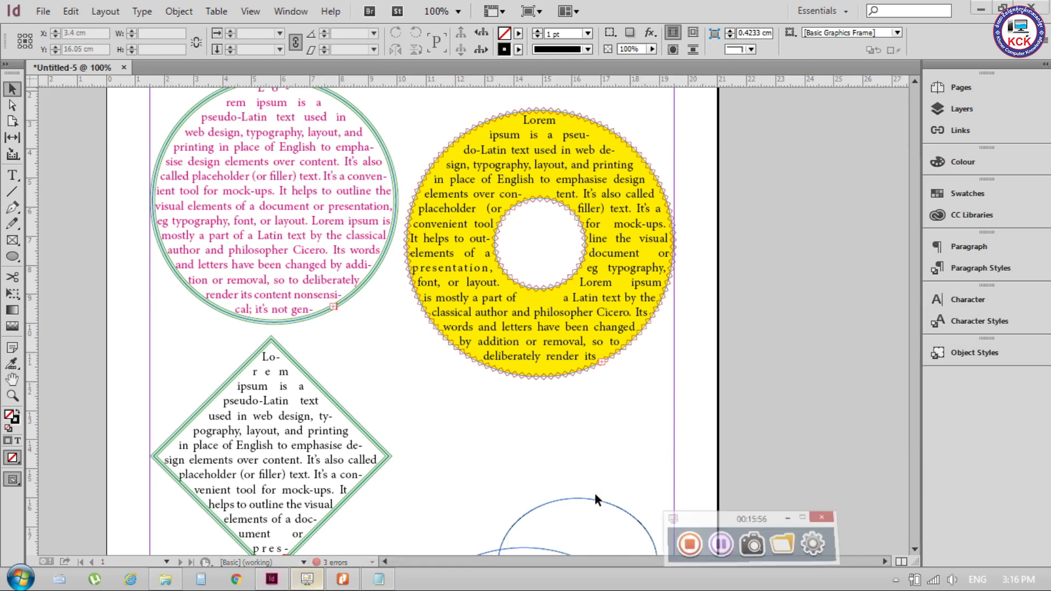